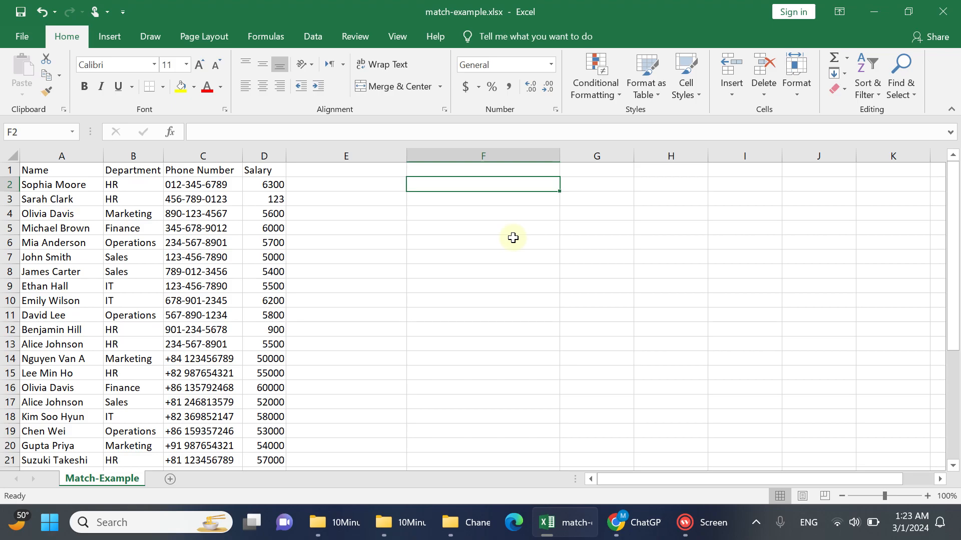
Copy the employee name in cell A3 into cell F3
click(86, 188)
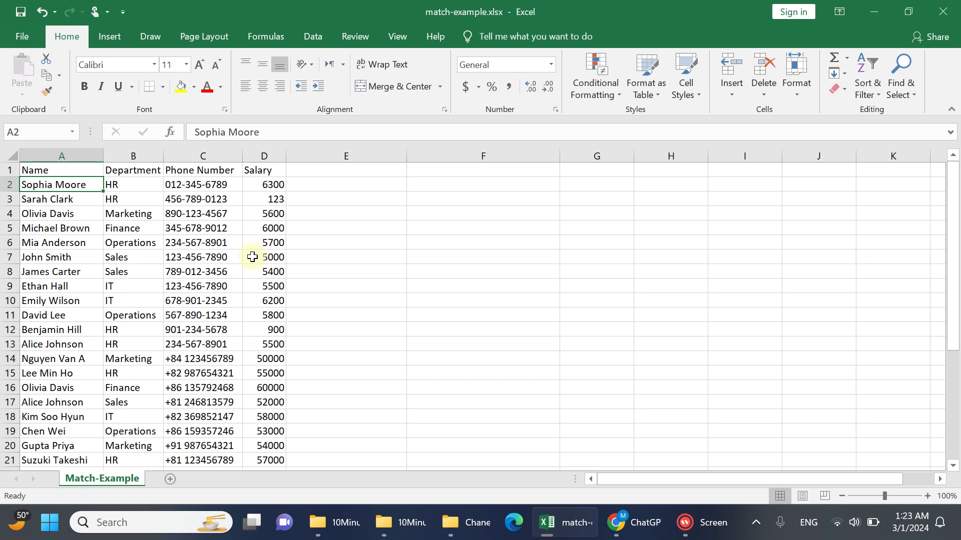
key(ctrl+Down)
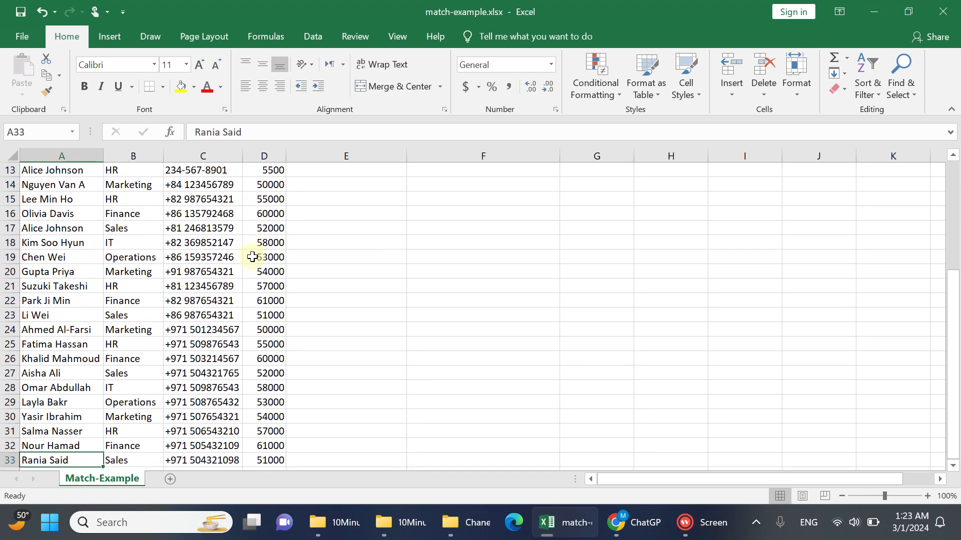
key(ctrl+Up)
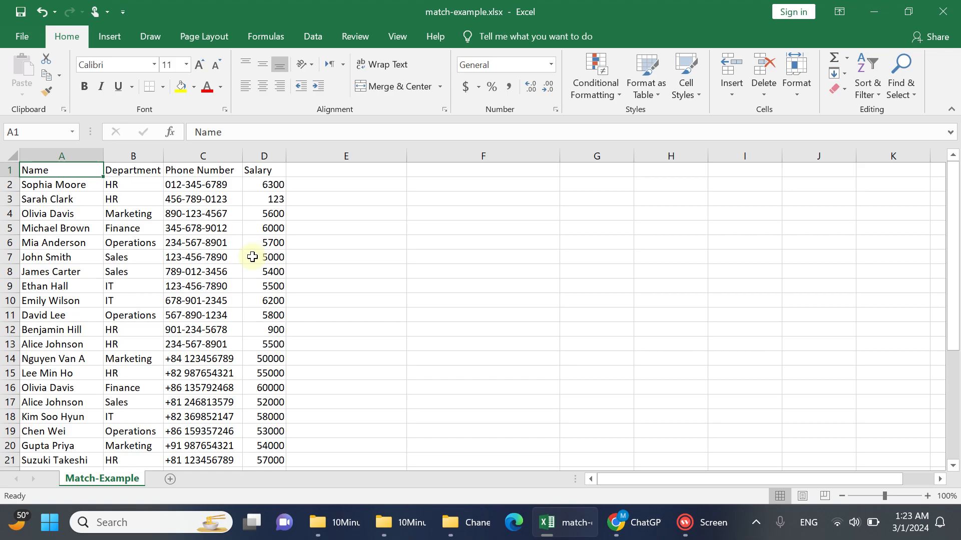
key(Down)
key(Down)
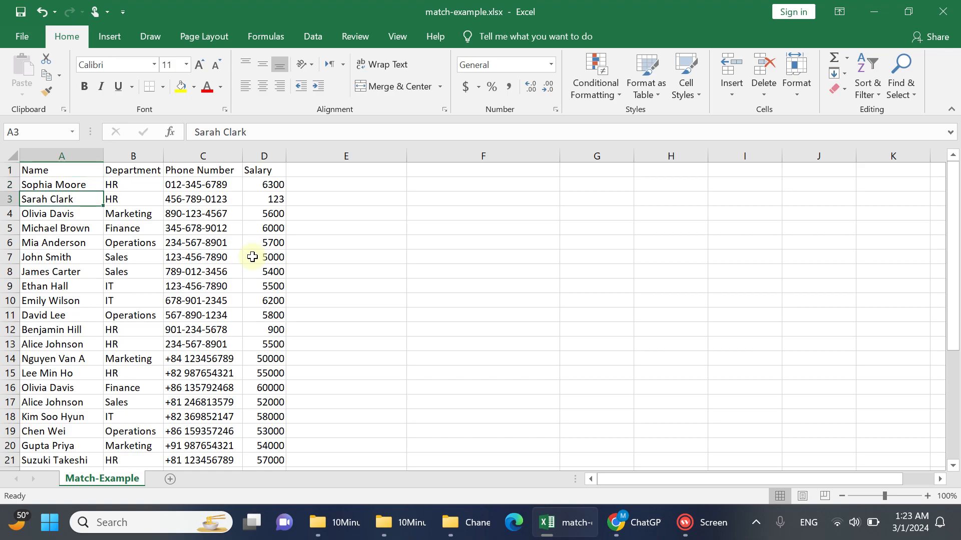
key(ctrl+c)
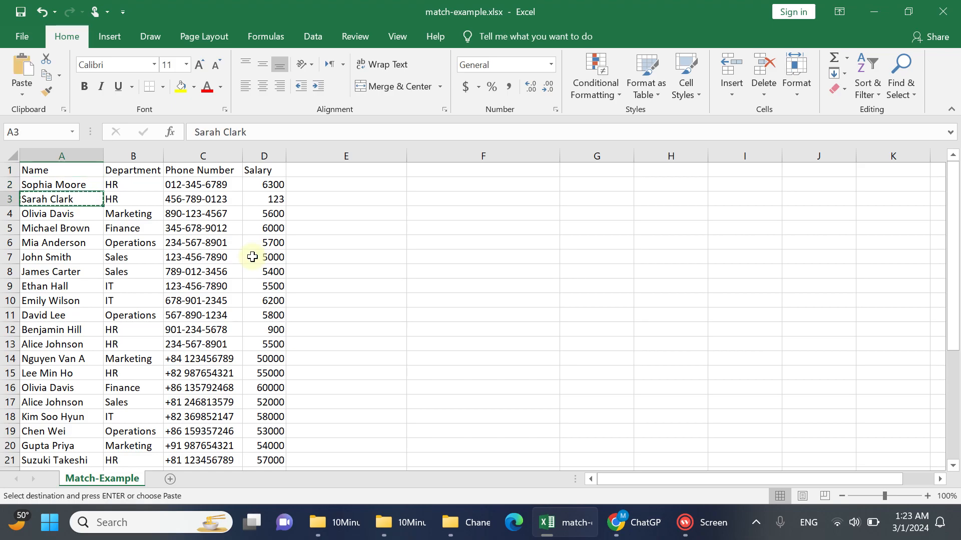
click(481, 203)
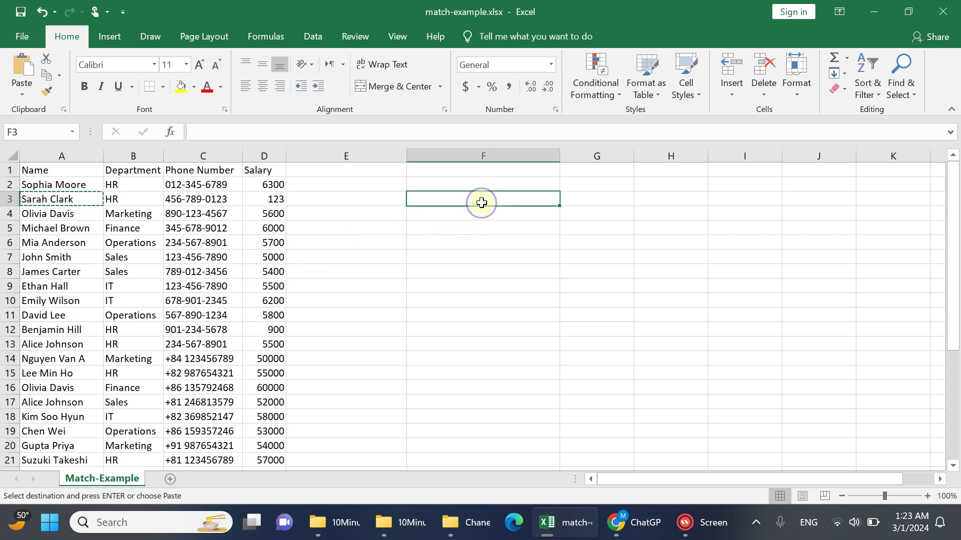
key(ctrl+v)
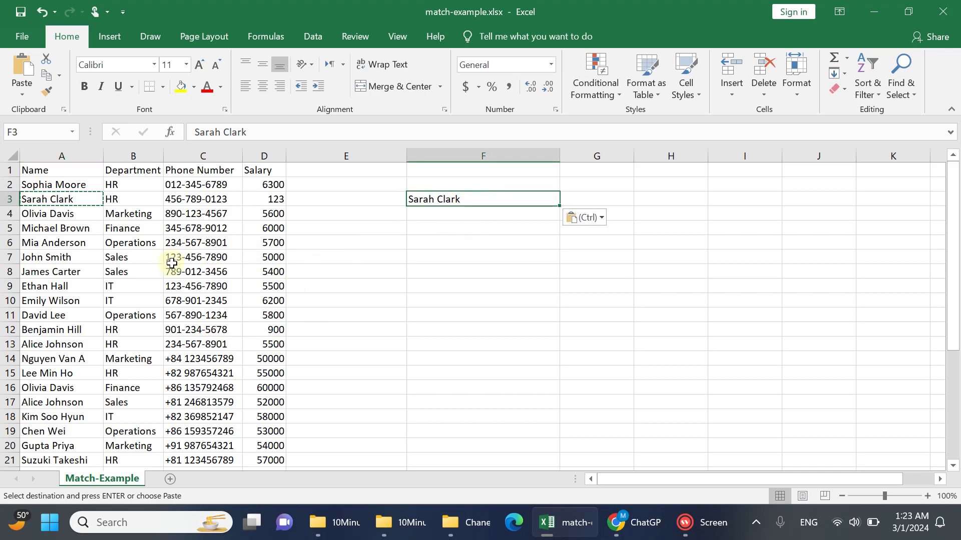
Copy the employee names in cells A14 and A20 into cells F4 and F5
click(65, 359)
key(ctrl+c)
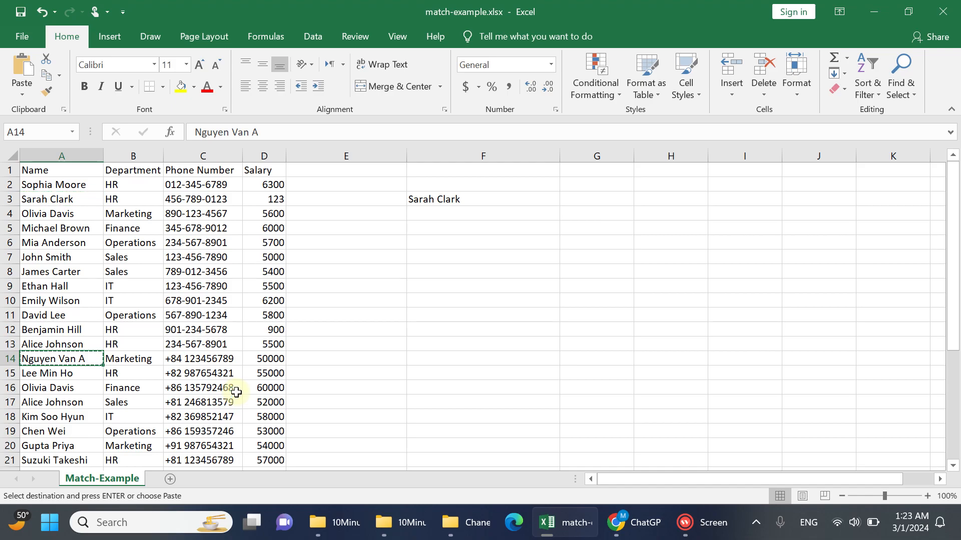
click(510, 216)
key(ctrl+v)
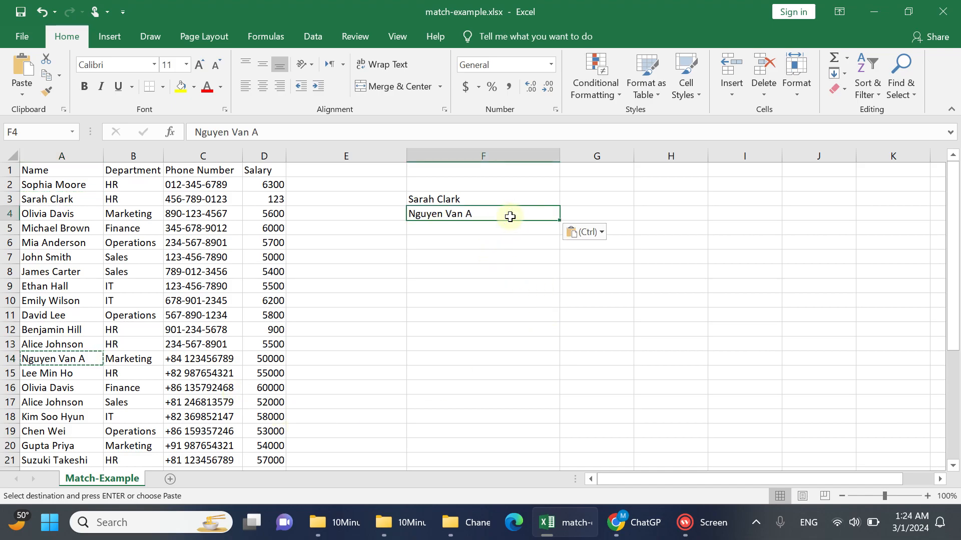
click(72, 445)
key(ctrl+c)
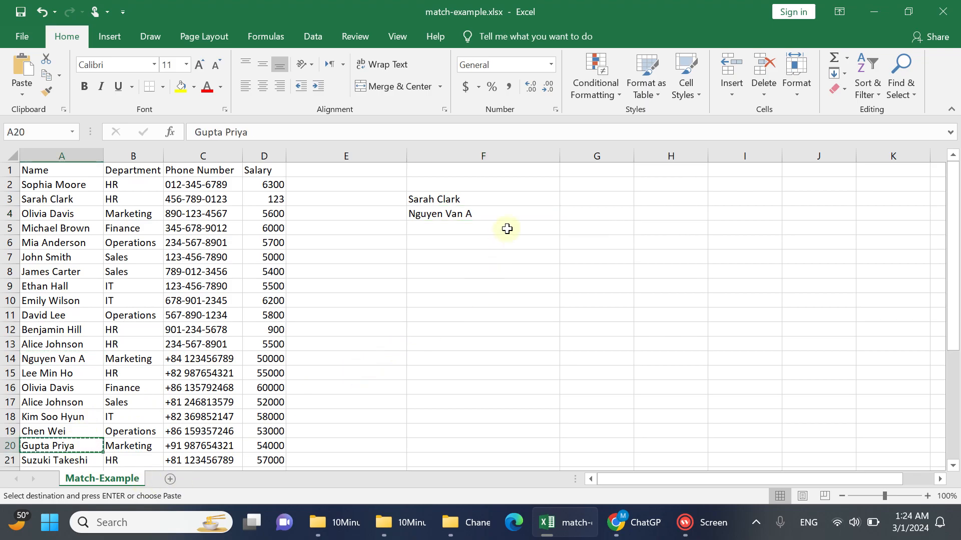
click(508, 228)
key(ctrl+v)
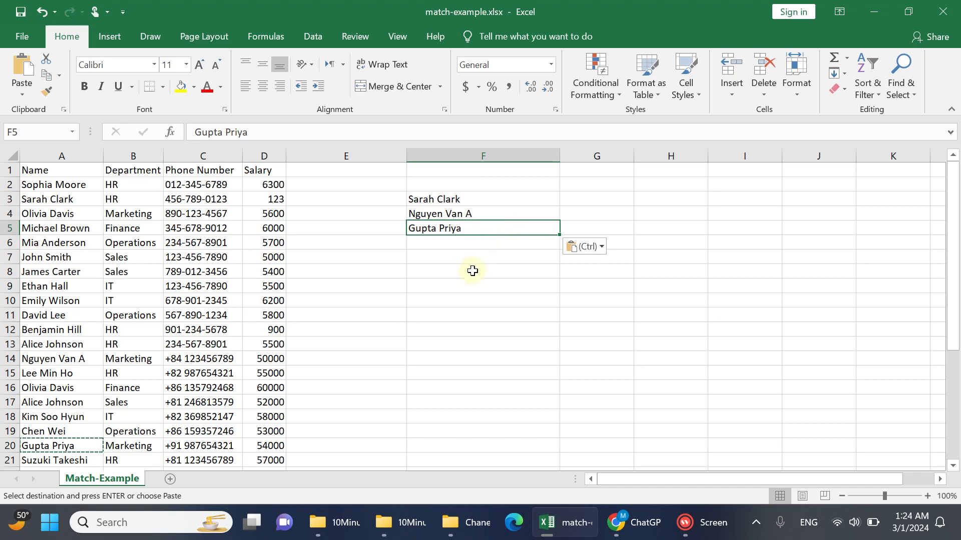
click(469, 282)
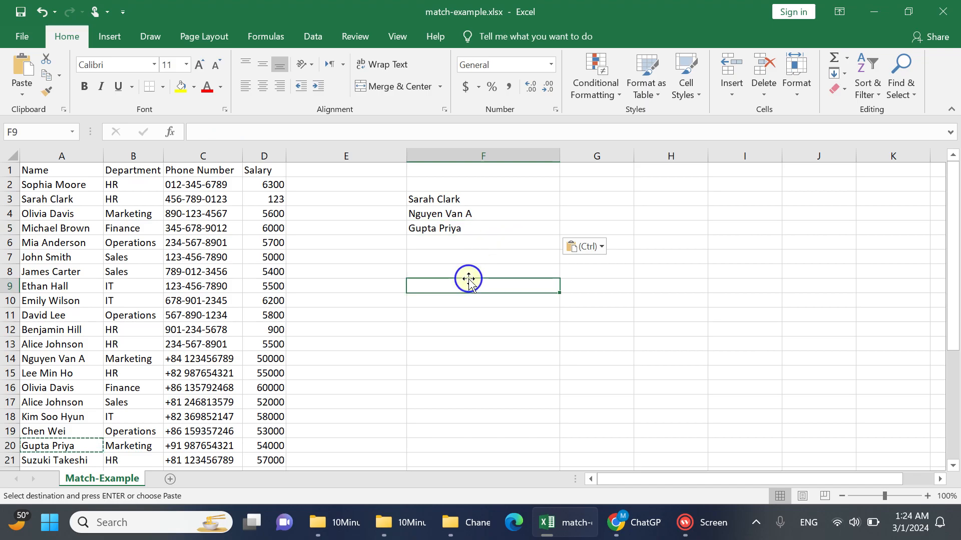
click(79, 155)
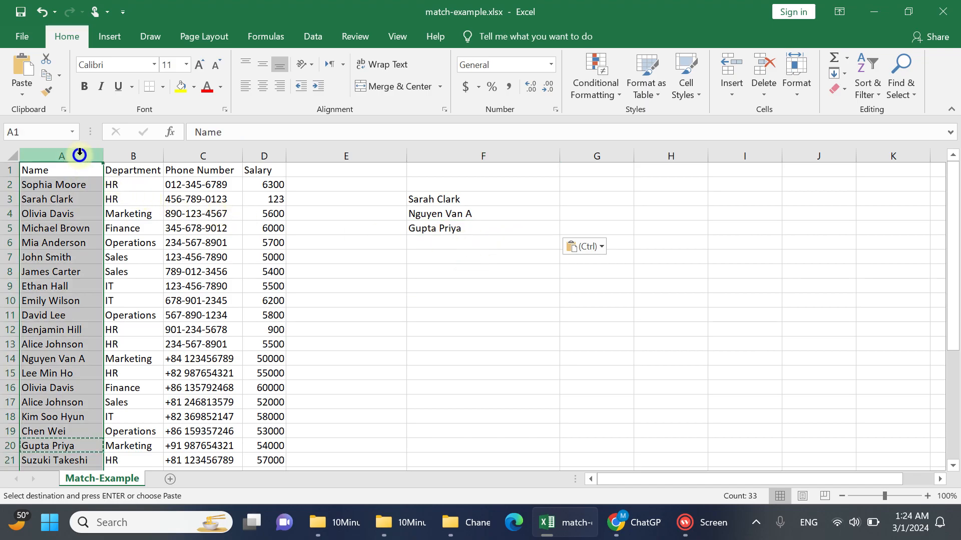
click(250, 184)
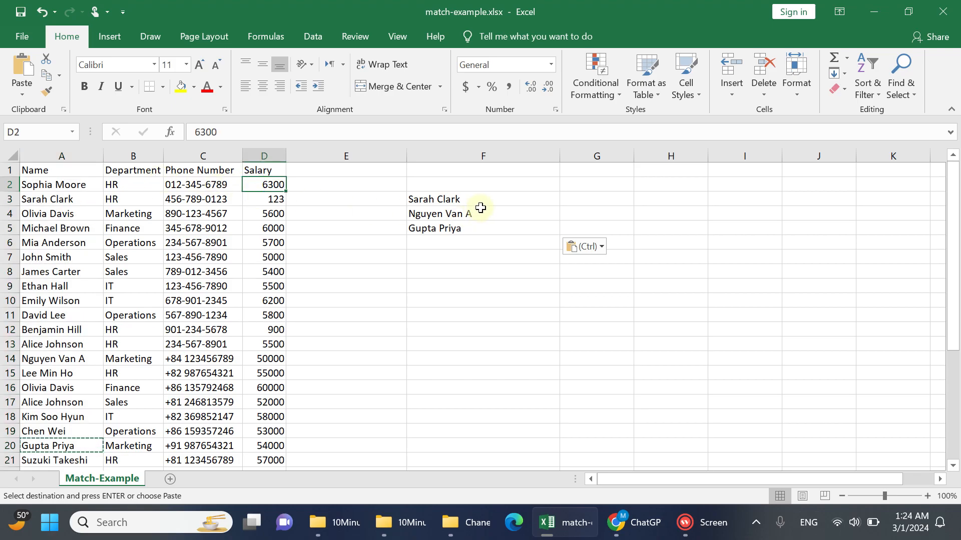
Define the name NamesToFind for the range F3:F5 with workbook scope
drag(487, 199, 489, 230)
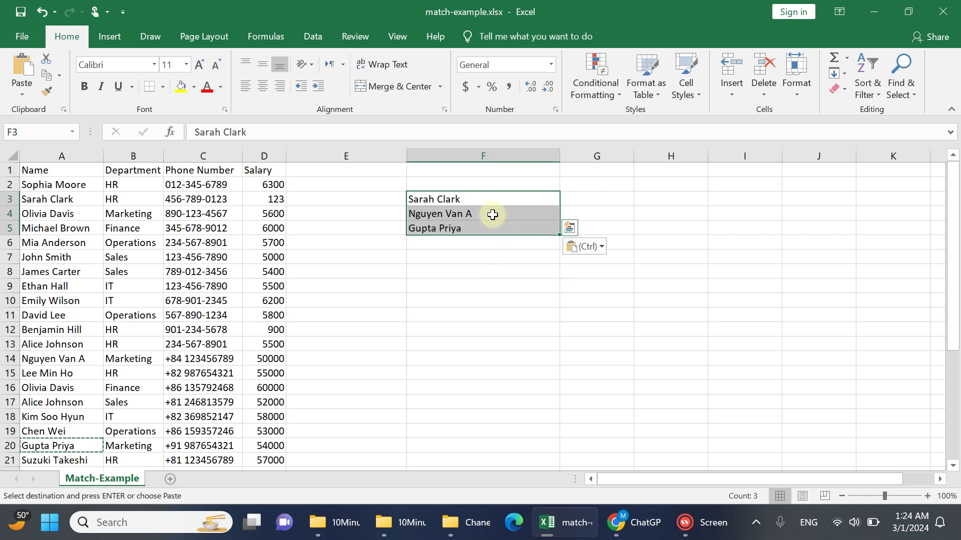
right_click(492, 199)
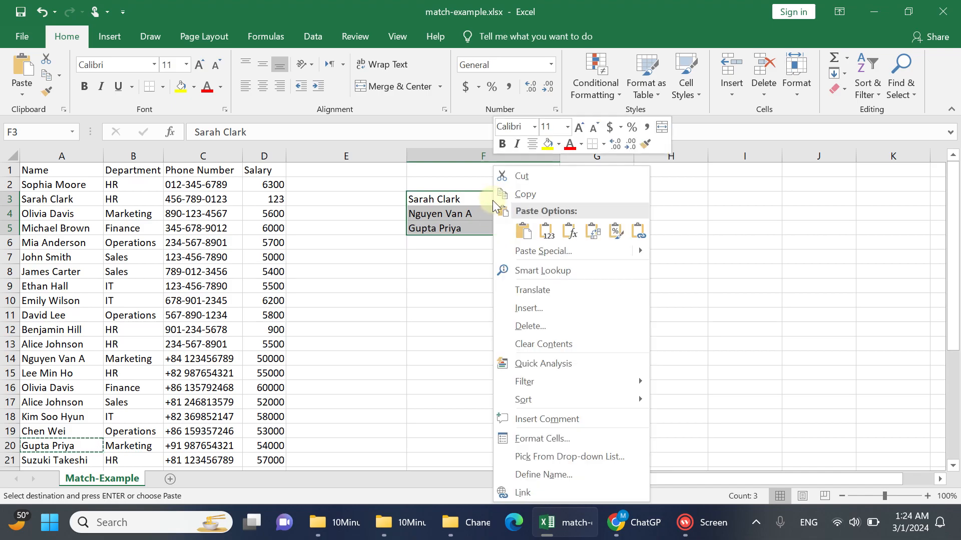
click(568, 474)
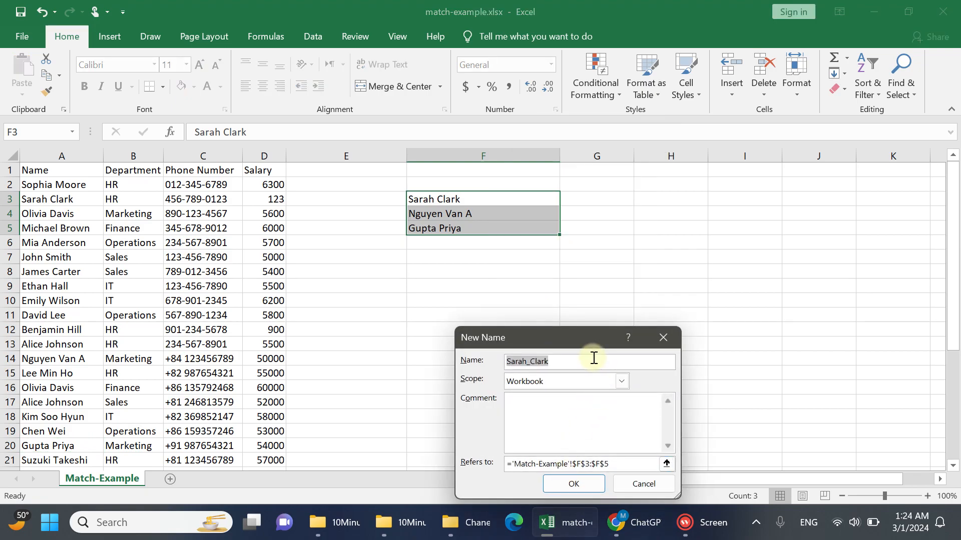
text(NamesToFind)
key(Return)
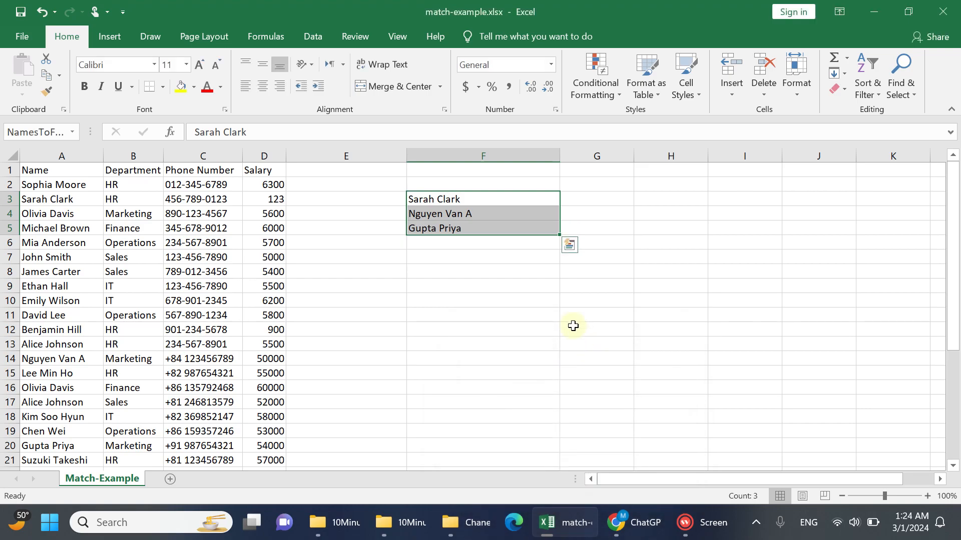
Start a MATCH formula in cell E2 with A2 as the lookup value
click(370, 196)
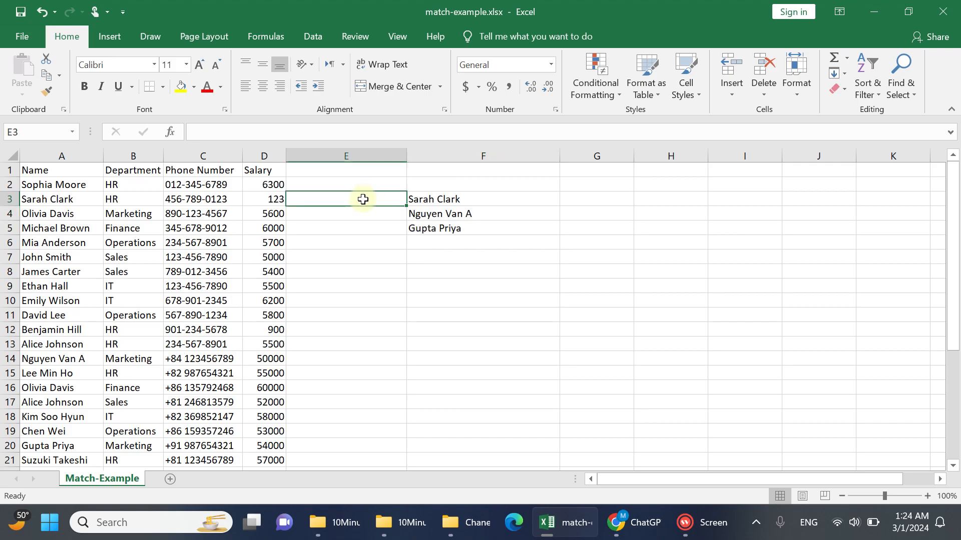
click(359, 187)
text(=)
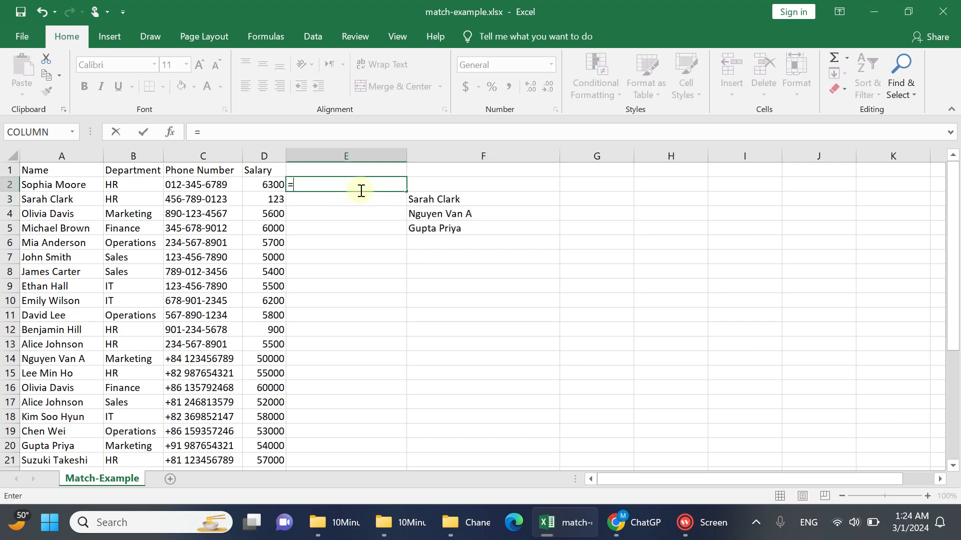
text(ma)
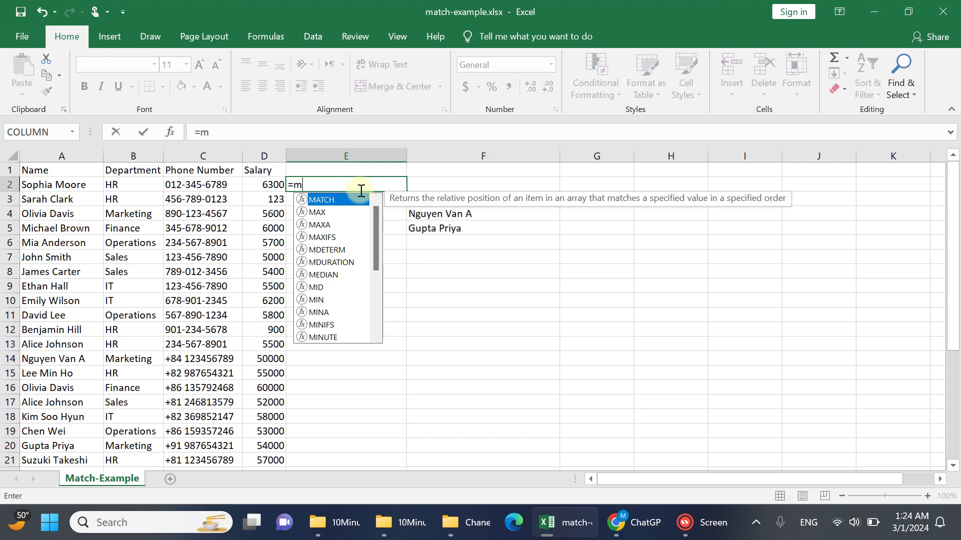
key(Tab)
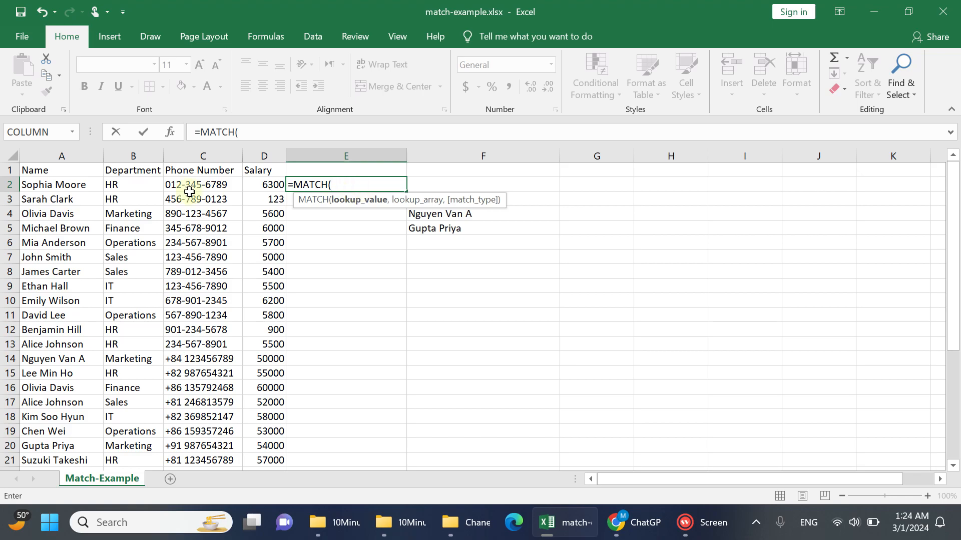
click(83, 185)
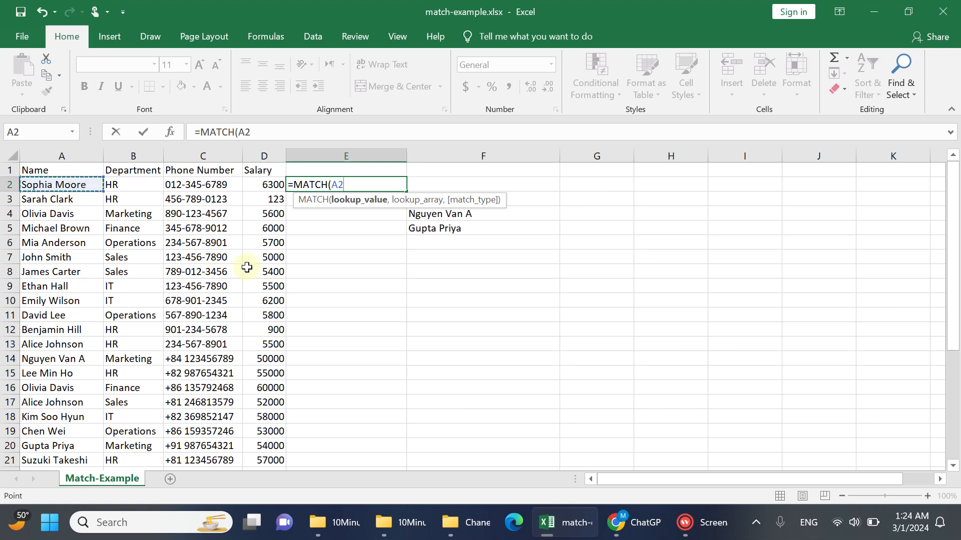
text(,)
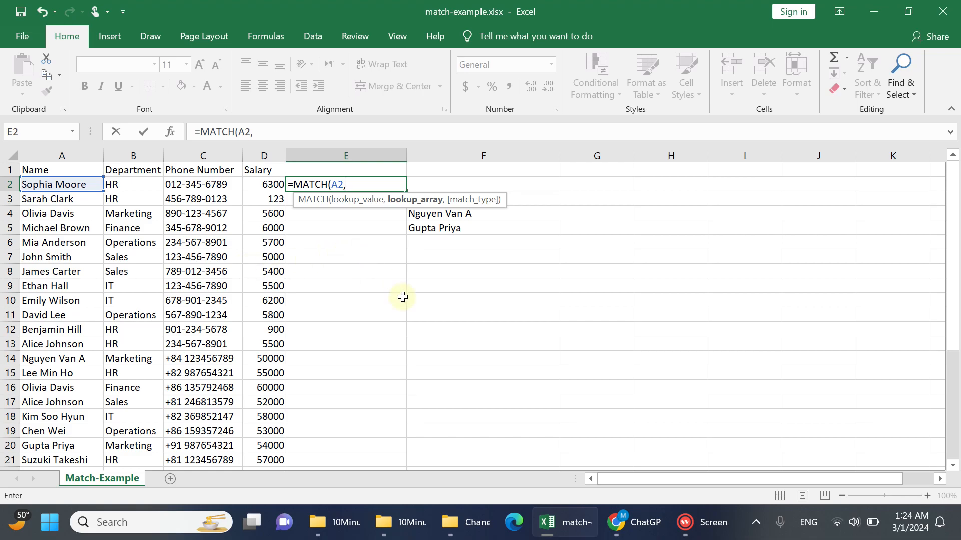
text(nam)
Complete the MATCH formula in E2 with NamesToFind as the lookup array and 0 for an exact match
key(Down)
key(Down)
key(Tab)
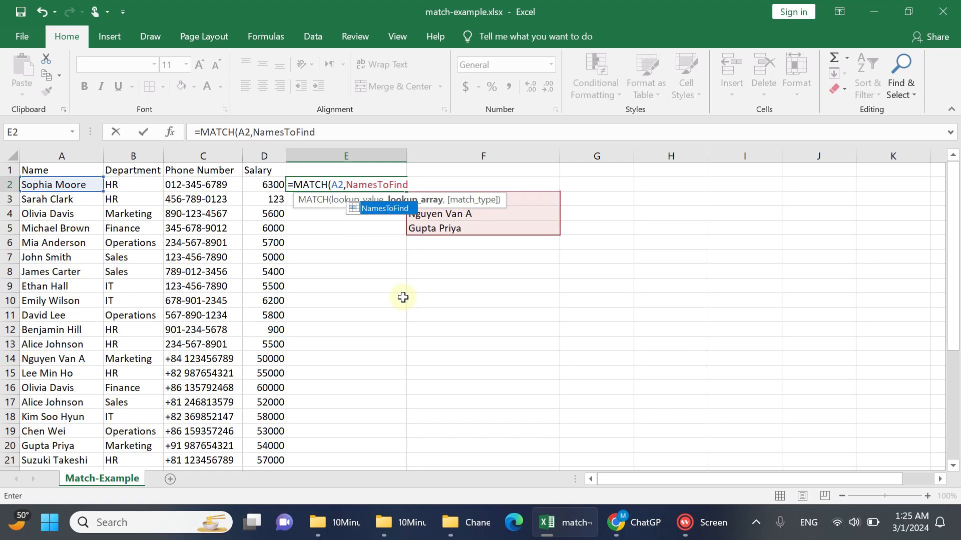
text(,)
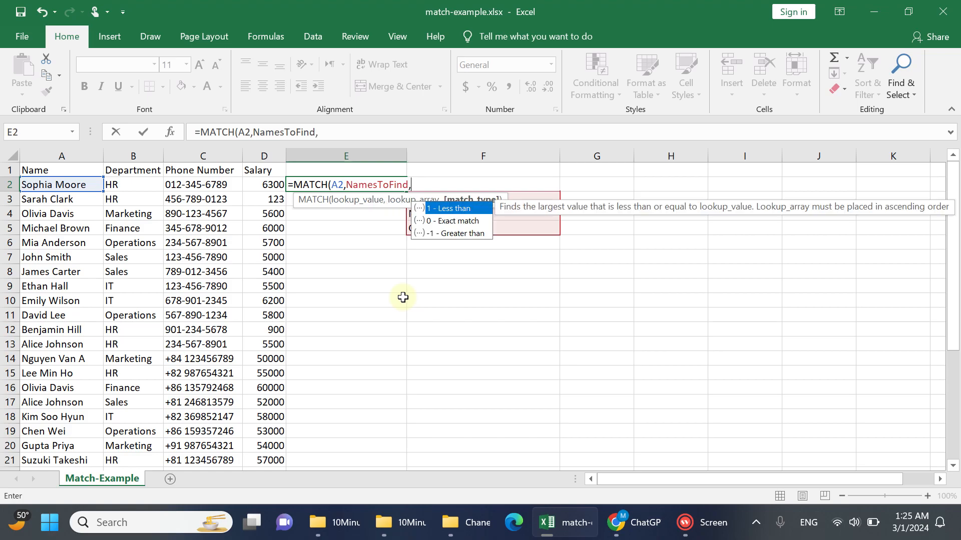
key(Down)
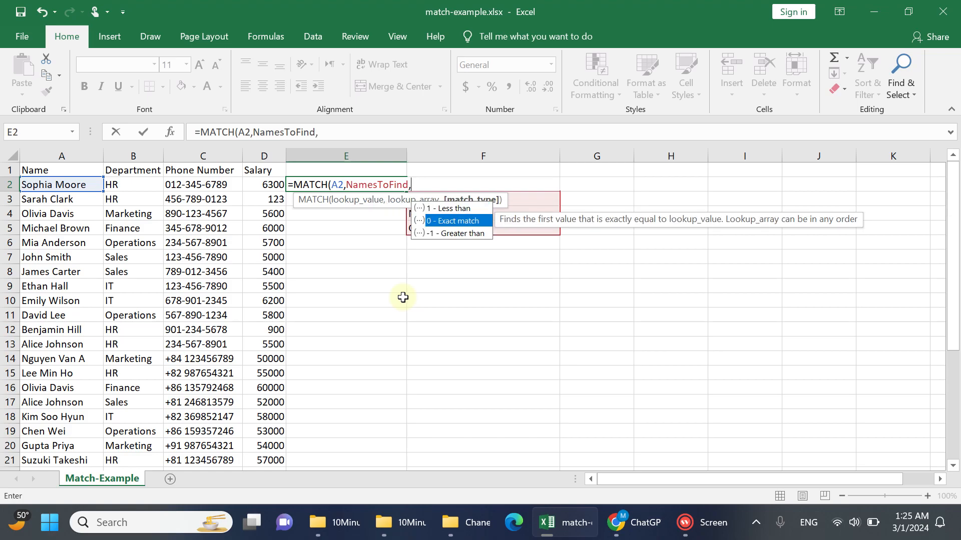
key(Tab)
text())
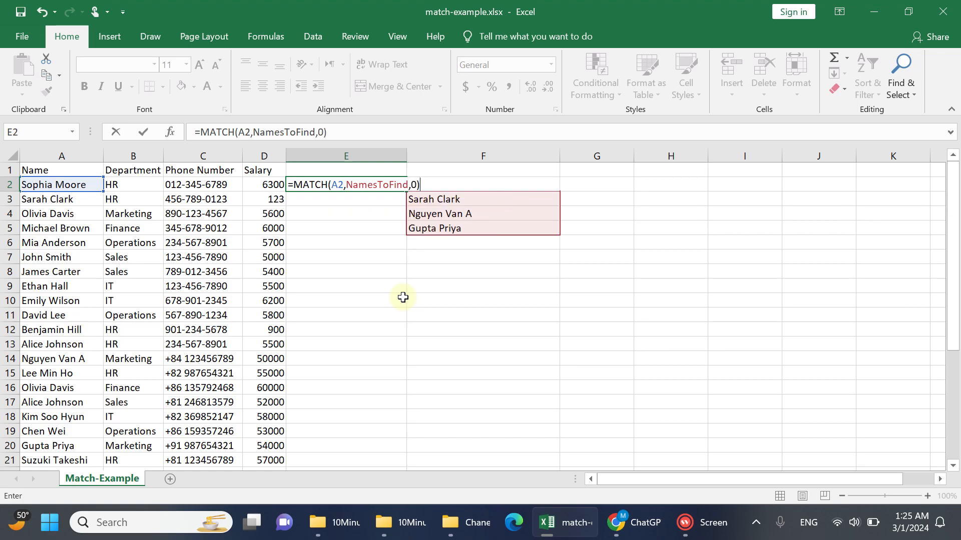
key(Return)
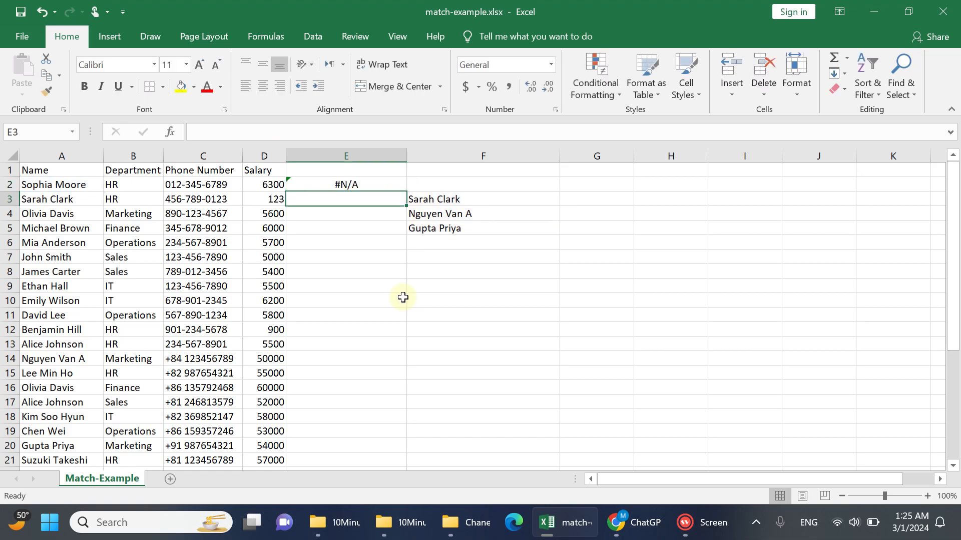
Review the MATCH formula in E2 and fill it down column E through the last data row, 33
click(384, 184)
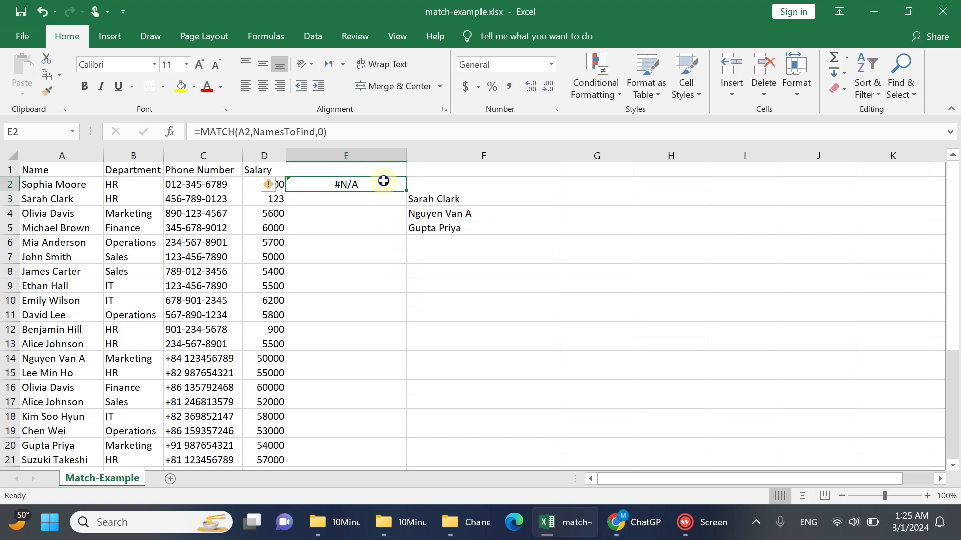
click(78, 186)
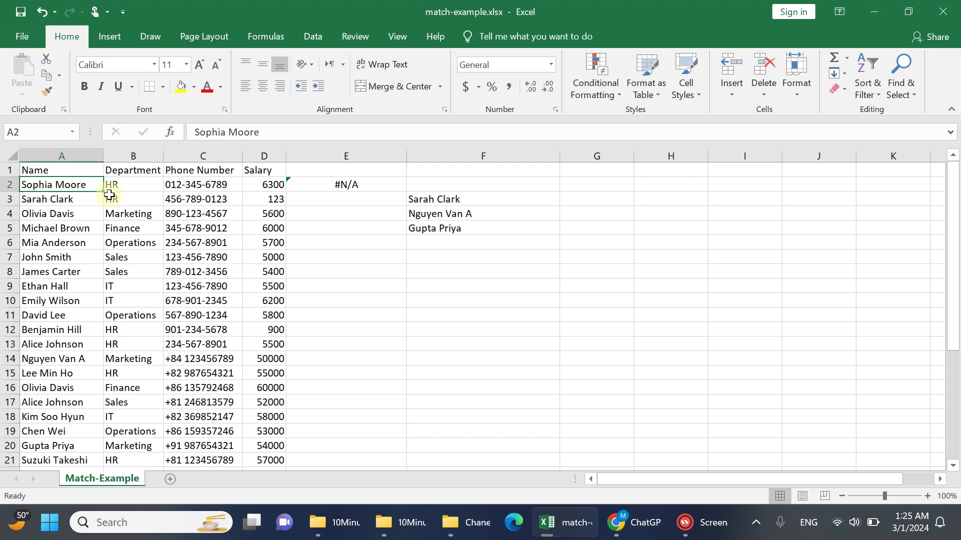
click(421, 201)
click(343, 181)
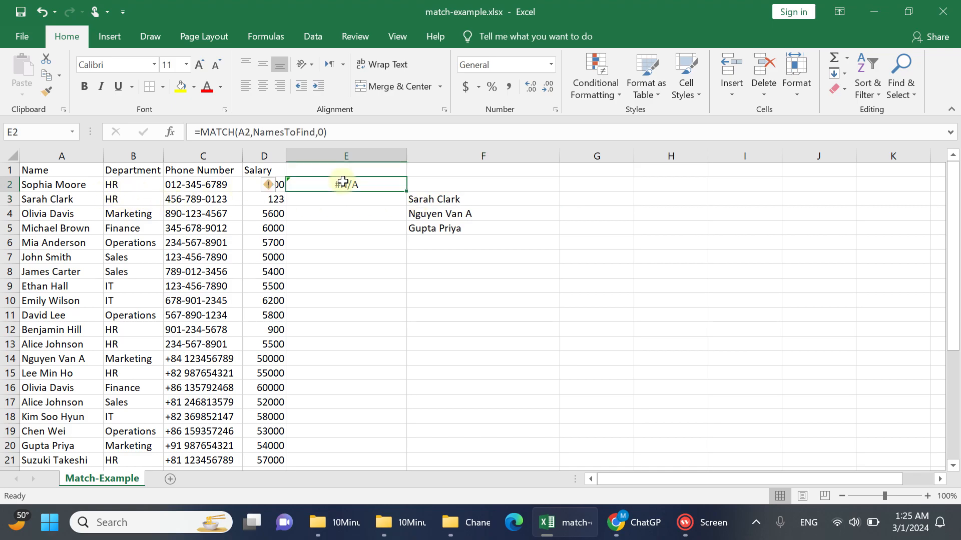
double_click(343, 182)
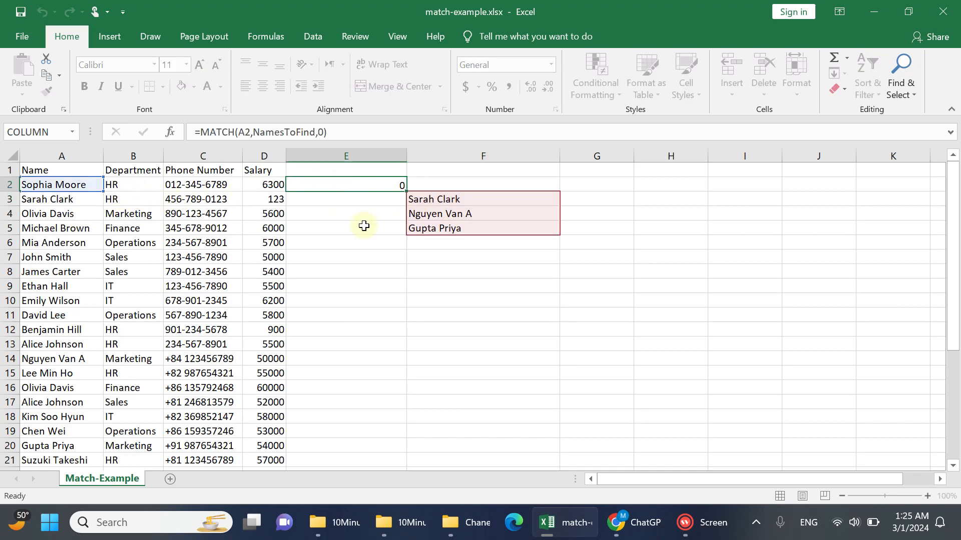
key(Return)
click(390, 187)
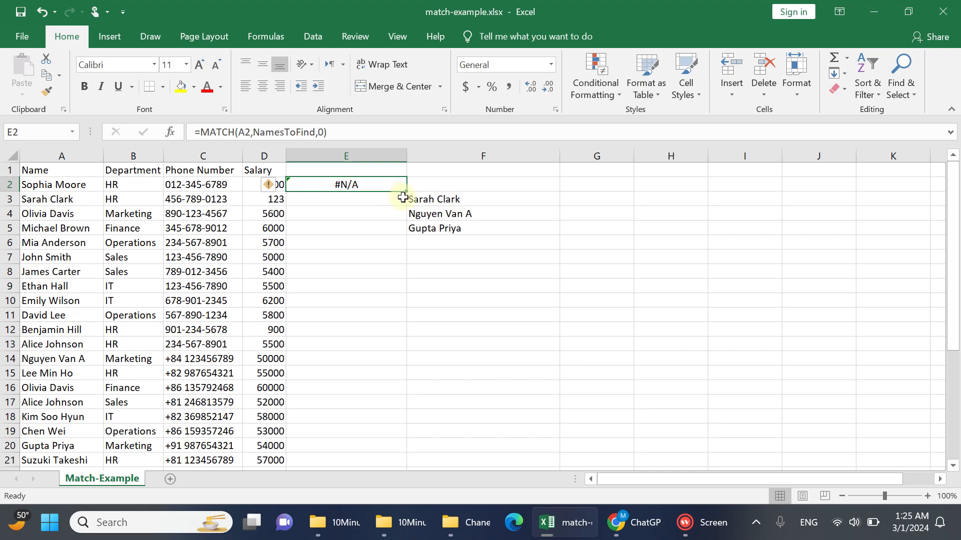
double_click(407, 192)
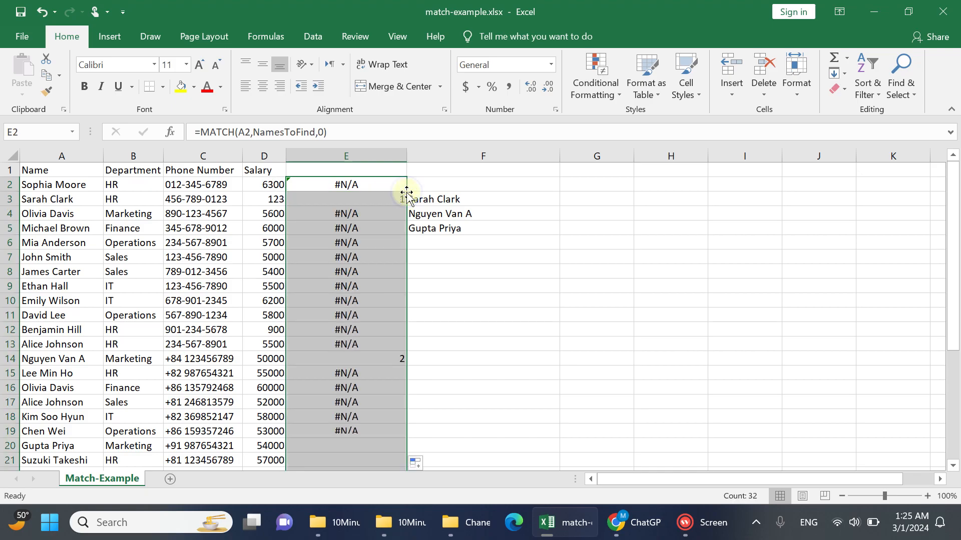
Enter the header FoundRecord in cell E1 above the MATCH results
click(371, 167)
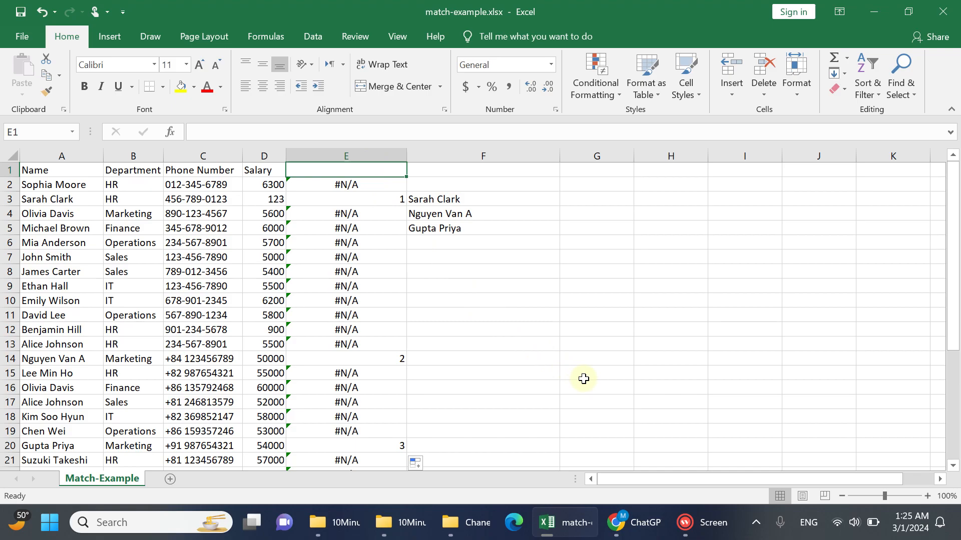
text(Found)
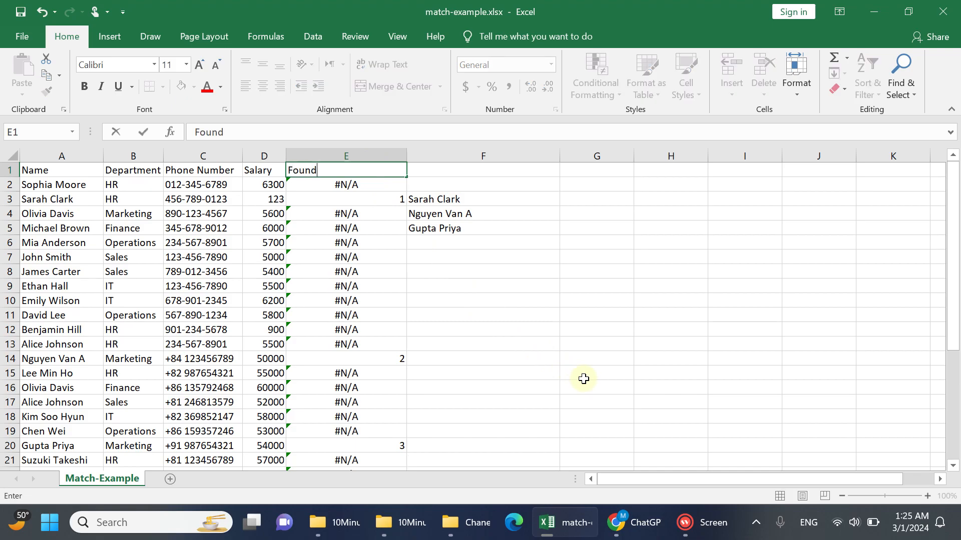
text(Record)
key(Return)
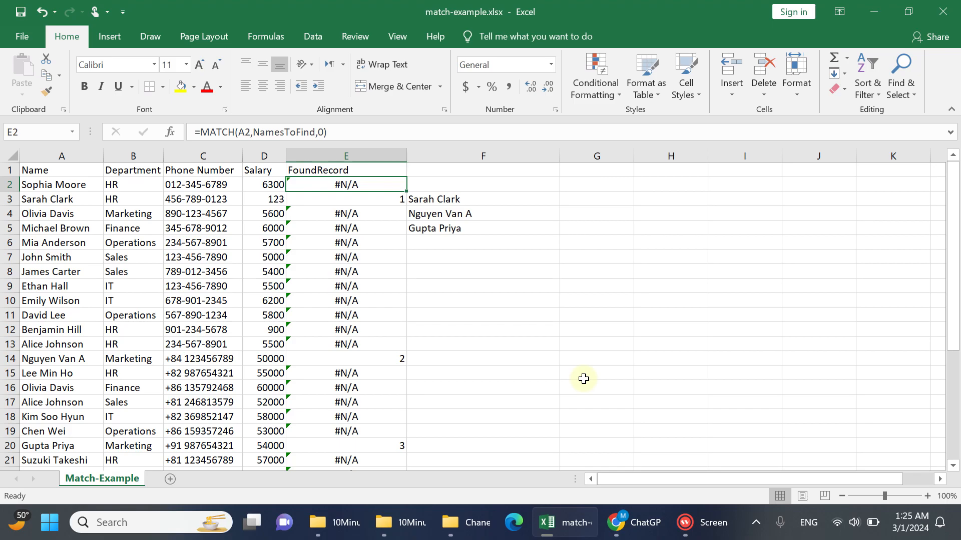
Turn on filtering for the header row and filter FoundRecord to show only the values 1, 2 and 3
click(395, 168)
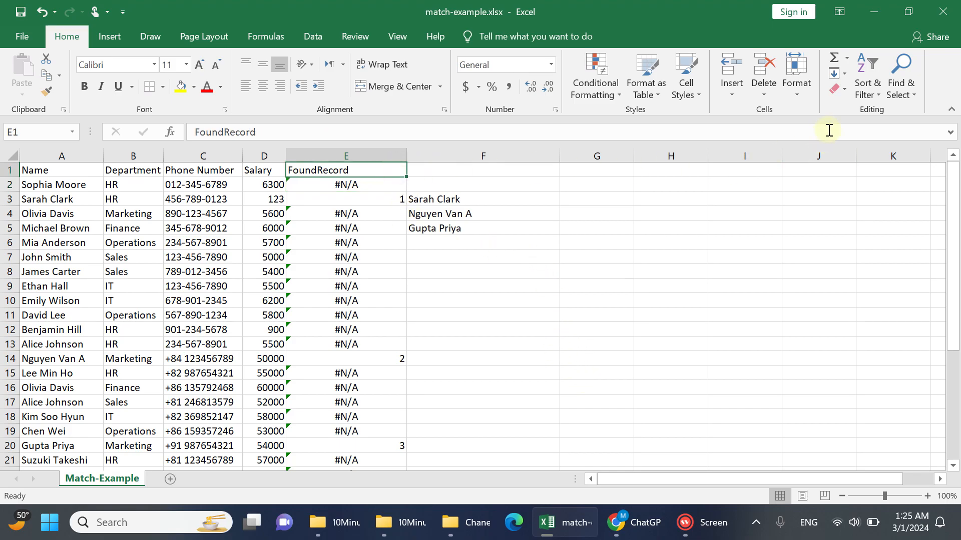
click(866, 85)
click(873, 168)
click(400, 171)
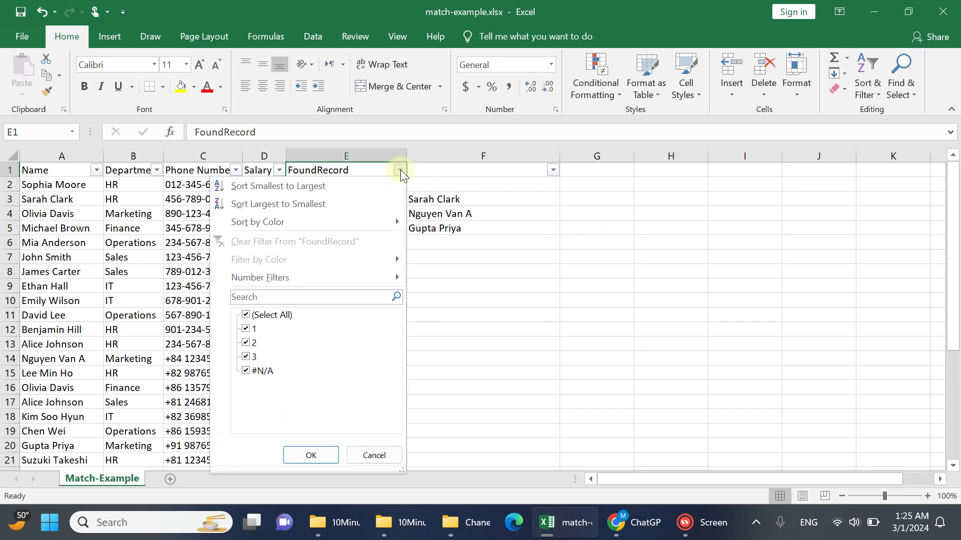
click(254, 315)
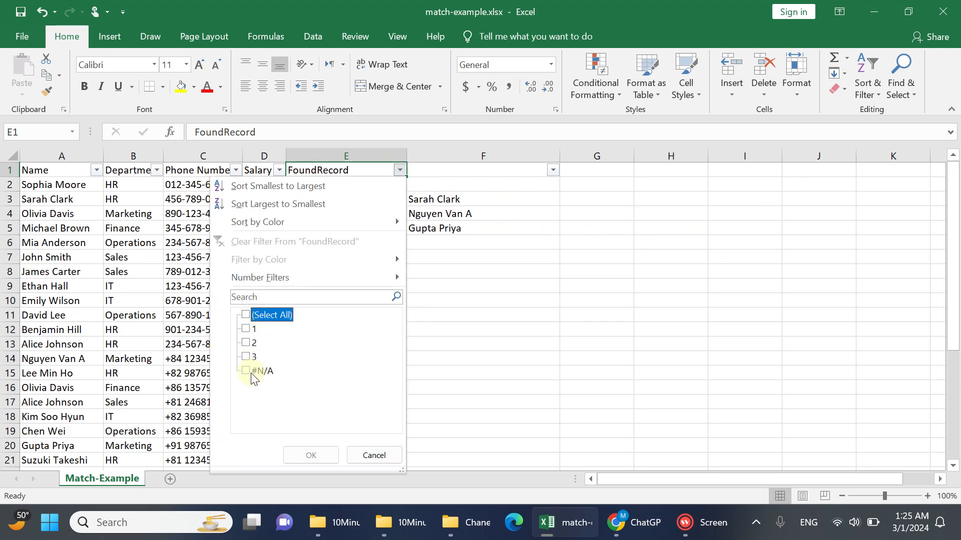
click(246, 328)
click(246, 343)
click(246, 357)
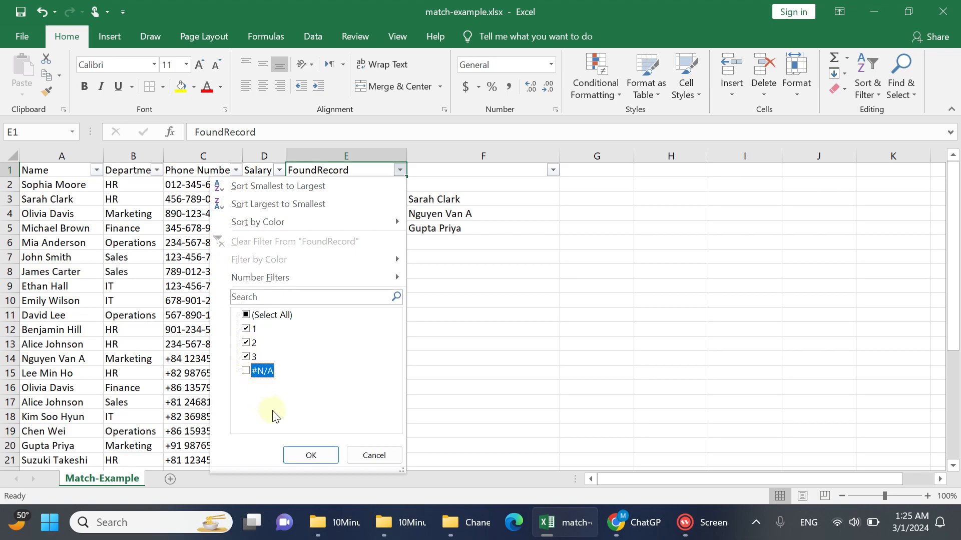
click(308, 453)
click(373, 271)
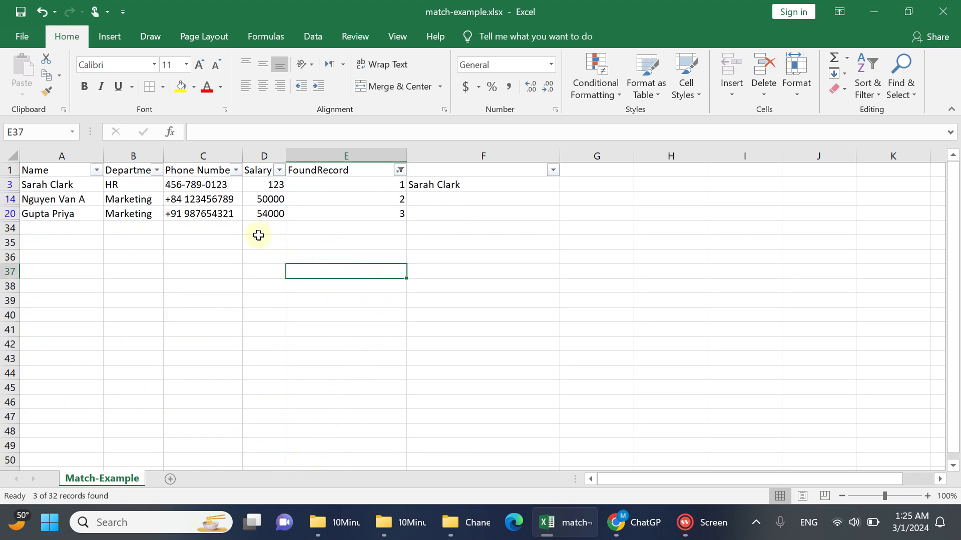
Copy the filtered Name to Salary columns with their headers and paste them at cell A1 of a new sheet
drag(69, 172, 244, 215)
drag(256, 216, 256, 215)
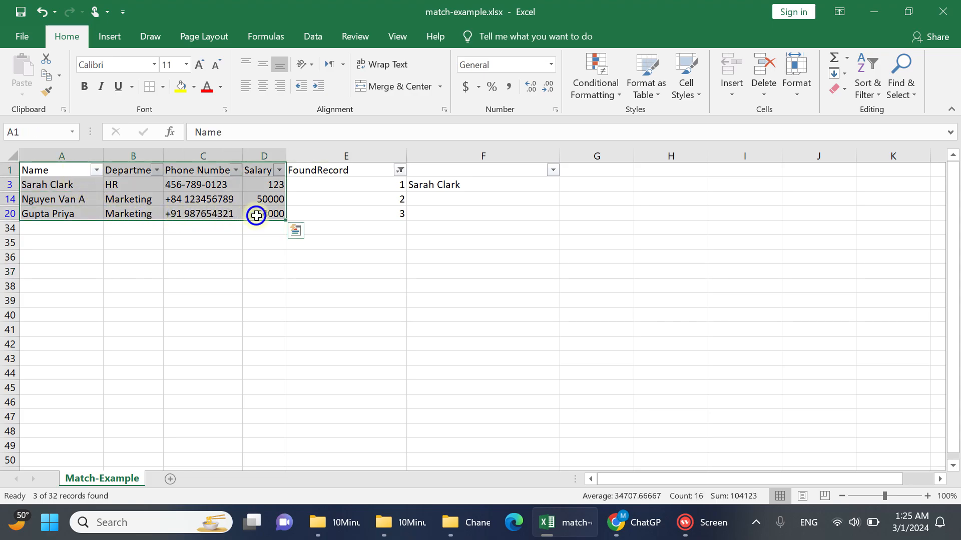
right_click(150, 188)
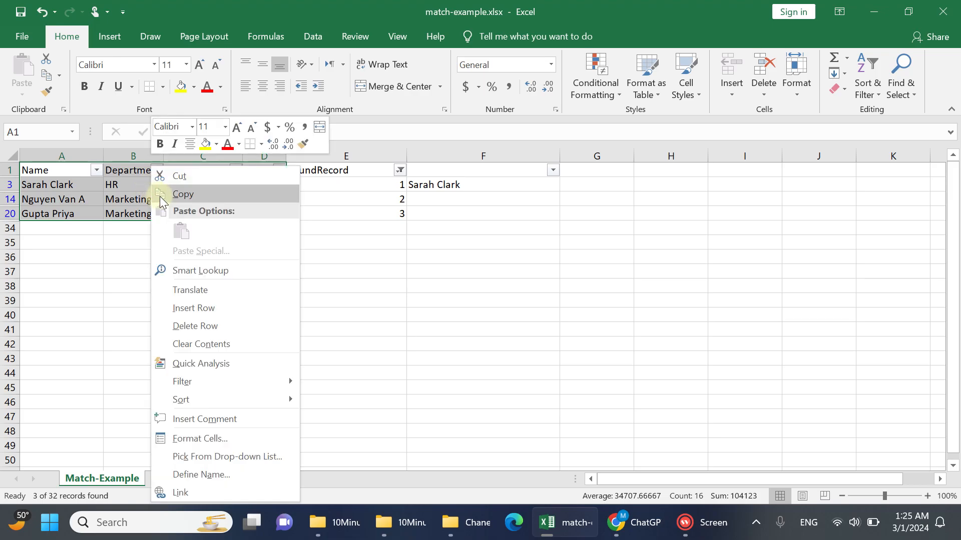
click(160, 194)
click(168, 478)
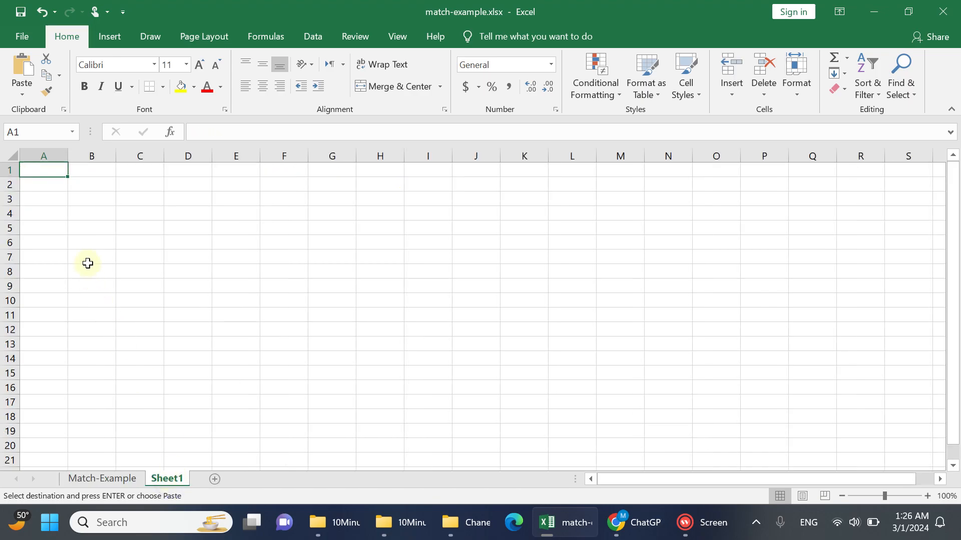
right_click(60, 167)
click(120, 229)
Autofit all column widths on the new sheet to their contents
click(9, 153)
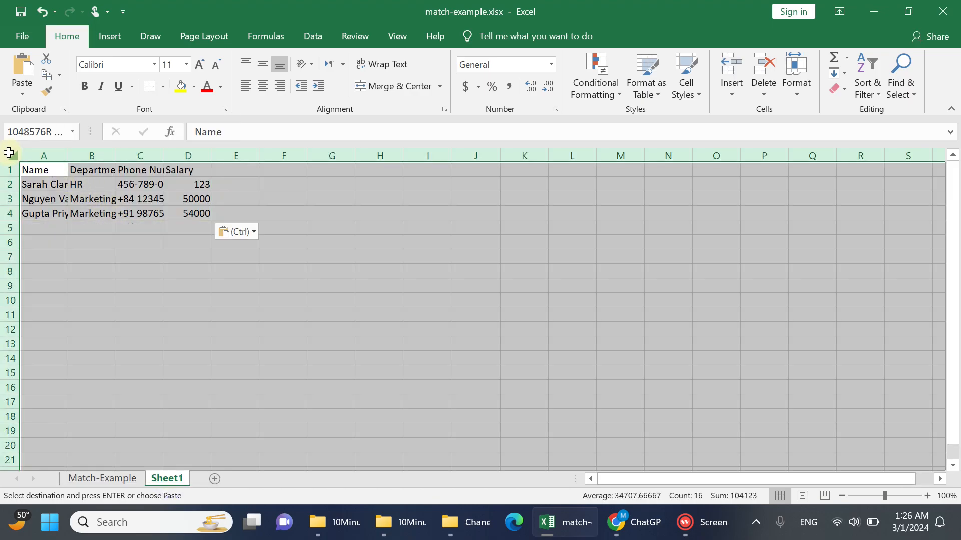
double_click(65, 156)
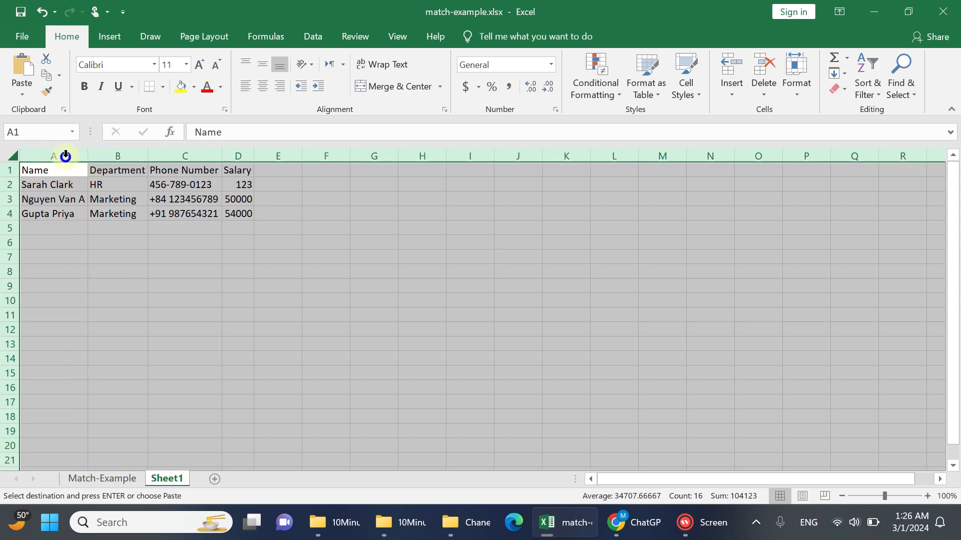
click(242, 189)
click(239, 214)
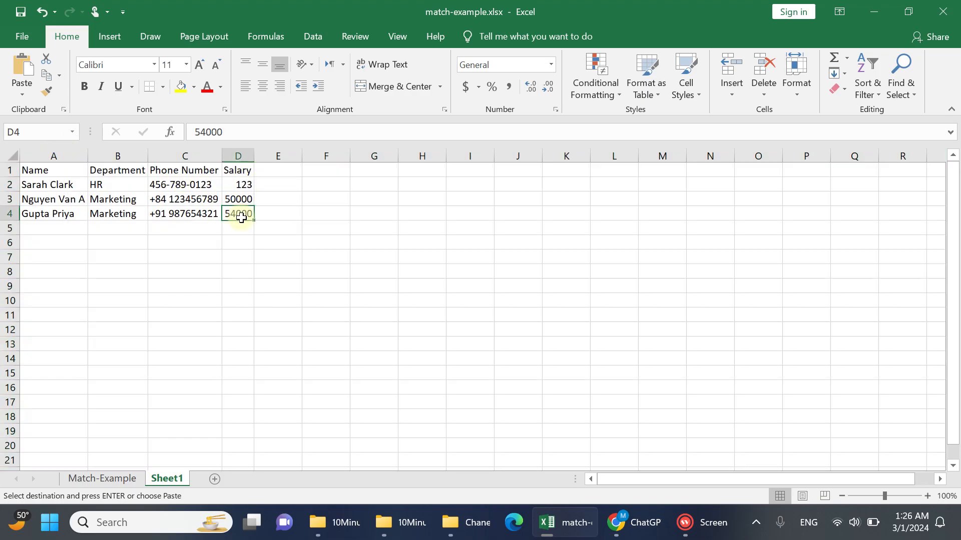
Return to the Match-Example sheet and clear the FoundRecord filter so all rows are listed
click(110, 478)
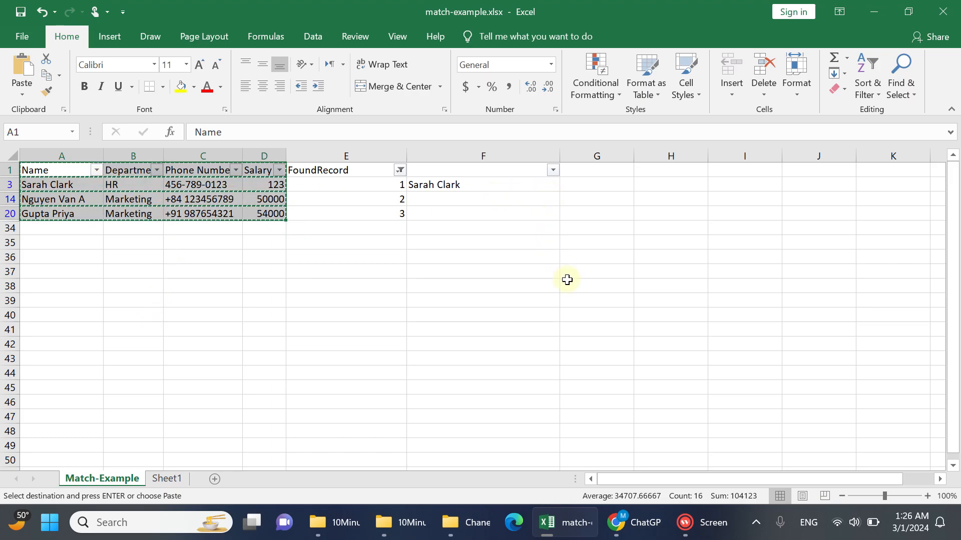
click(881, 88)
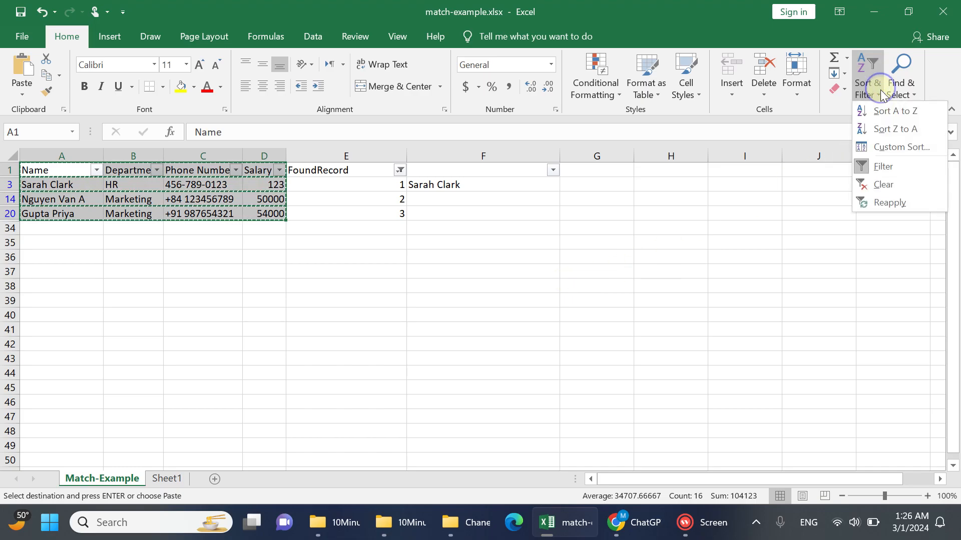
click(881, 186)
click(403, 275)
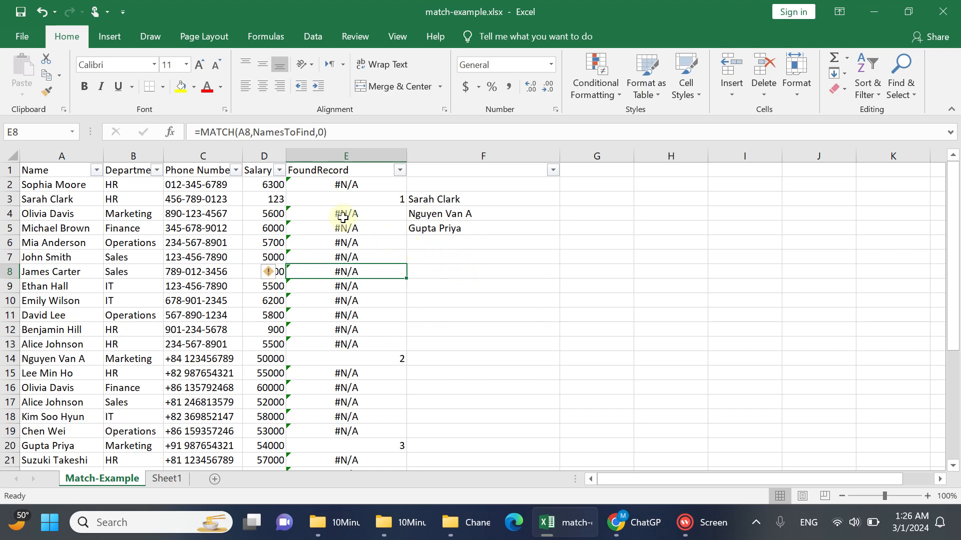
click(75, 172)
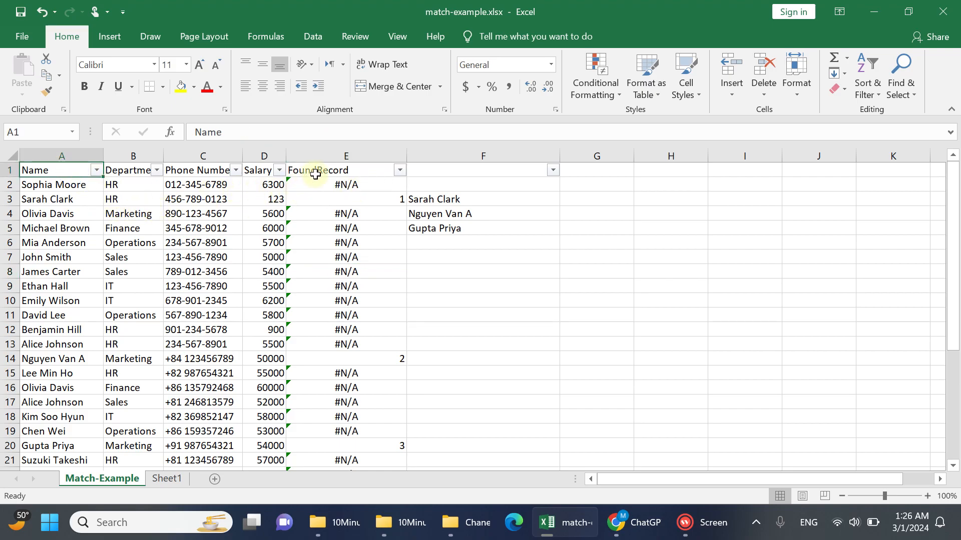
Move the Match-Example sheet to the end of the match-example.xlsx workbook
right_click(110, 478)
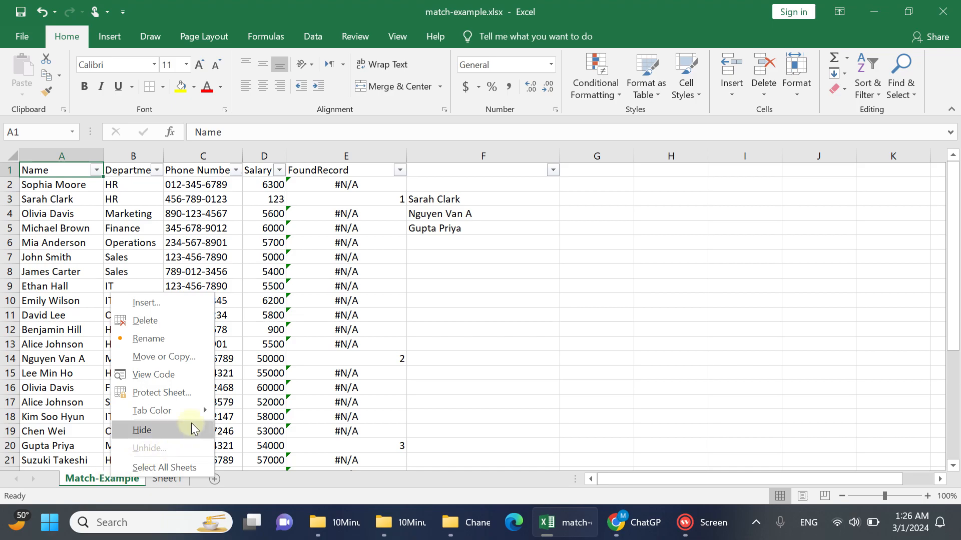
click(164, 356)
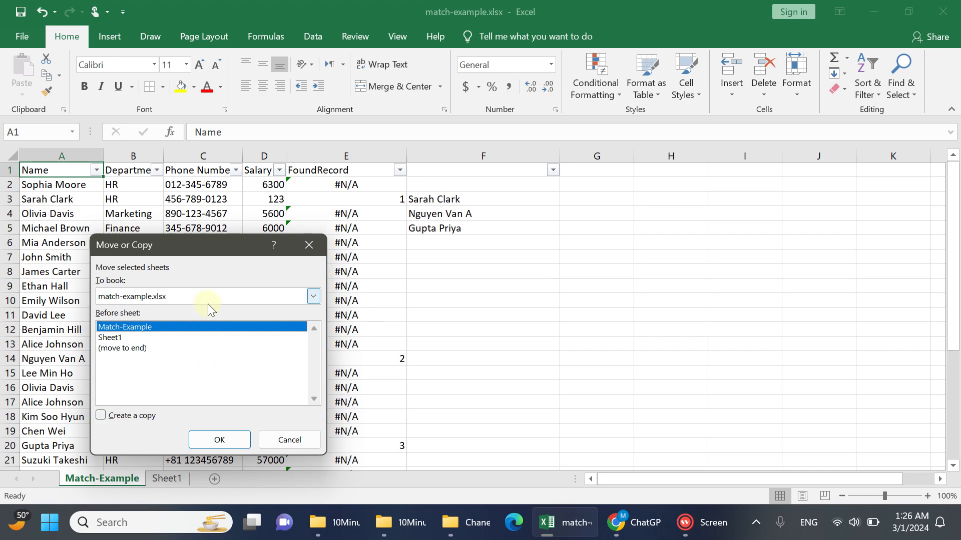
click(156, 349)
click(220, 441)
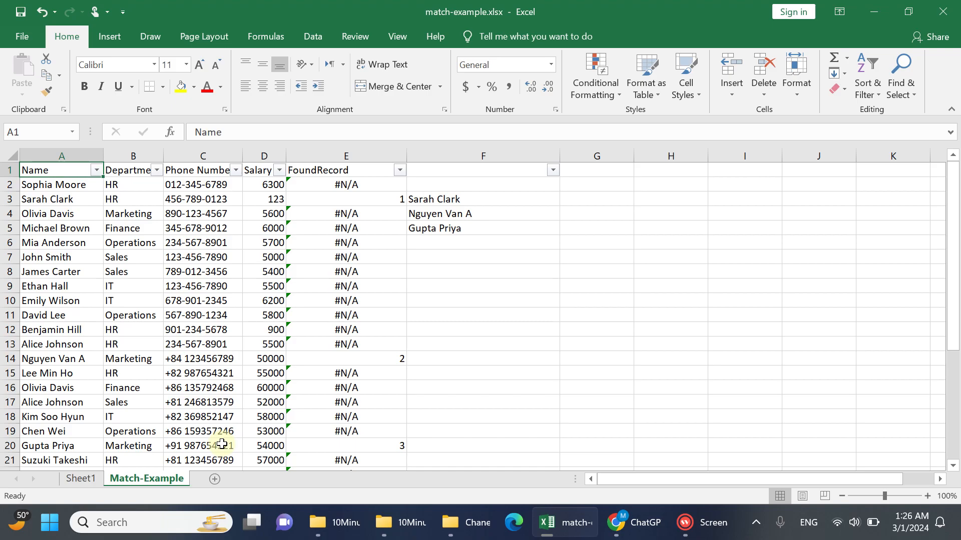
Create a copy of the Match-Example sheet at the end of the workbook
right_click(168, 478)
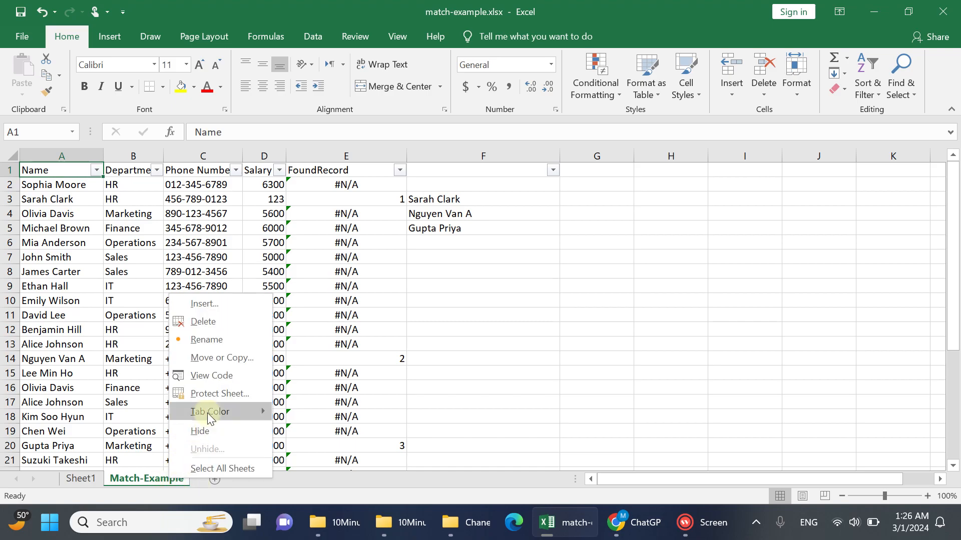
click(253, 359)
click(164, 420)
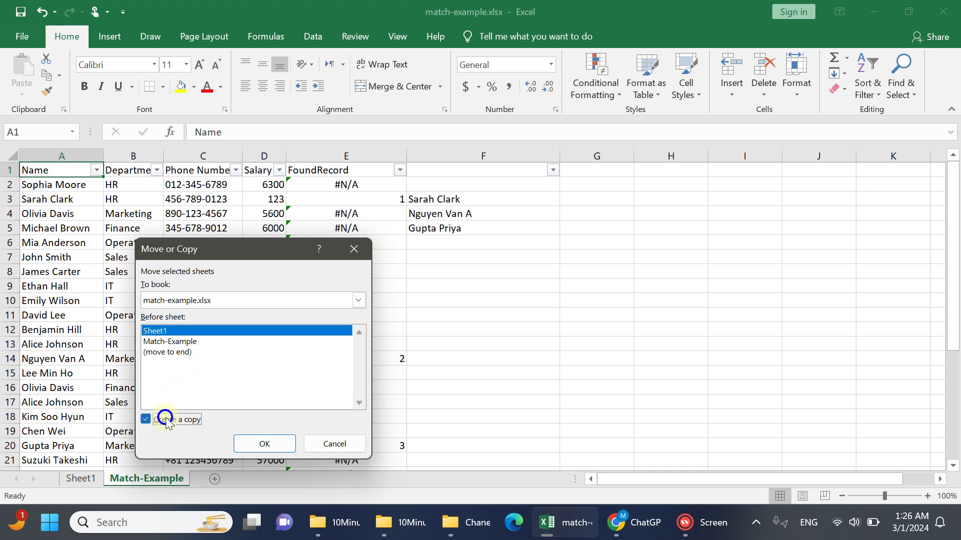
click(202, 352)
click(265, 444)
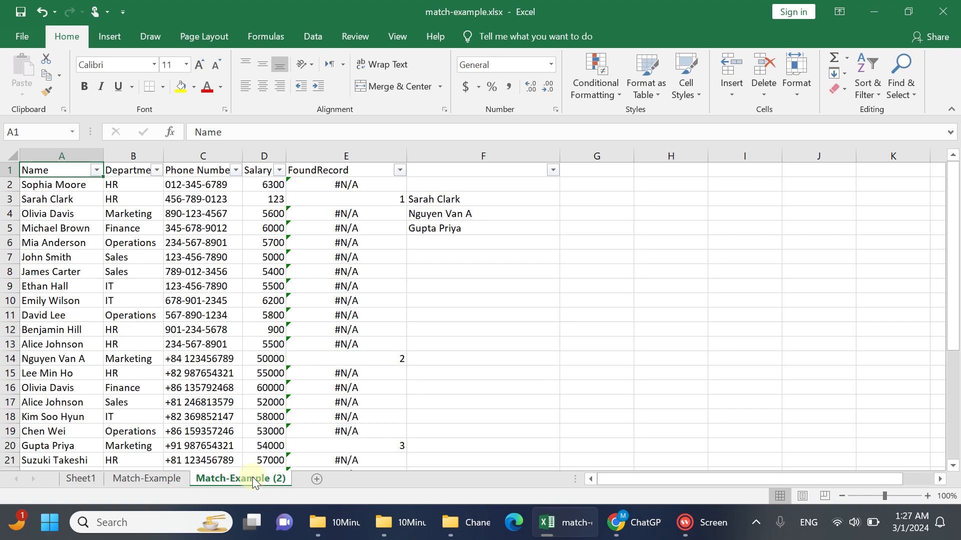
Delete columns E and F from the original Match-Example sheet
click(146, 478)
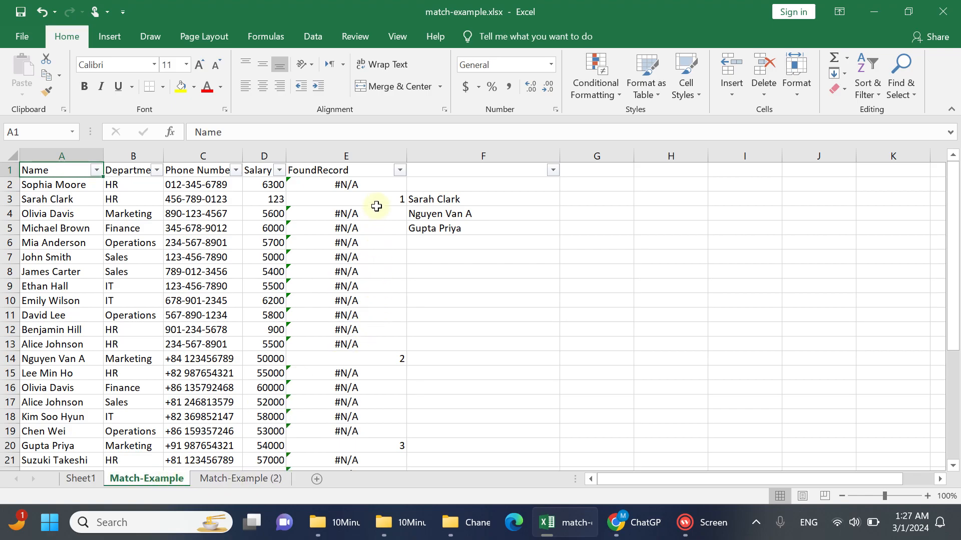
click(352, 157)
shift+click(429, 155)
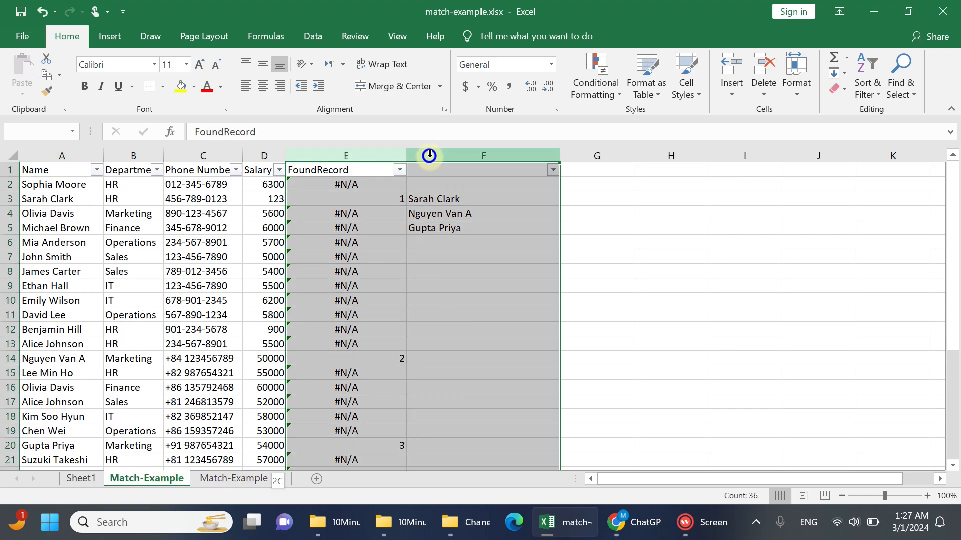
right_click(420, 212)
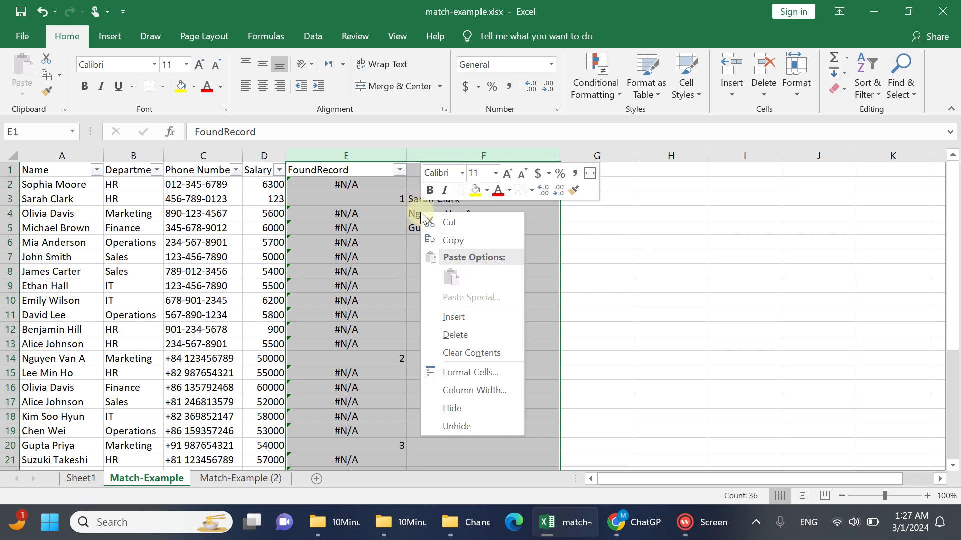
click(458, 335)
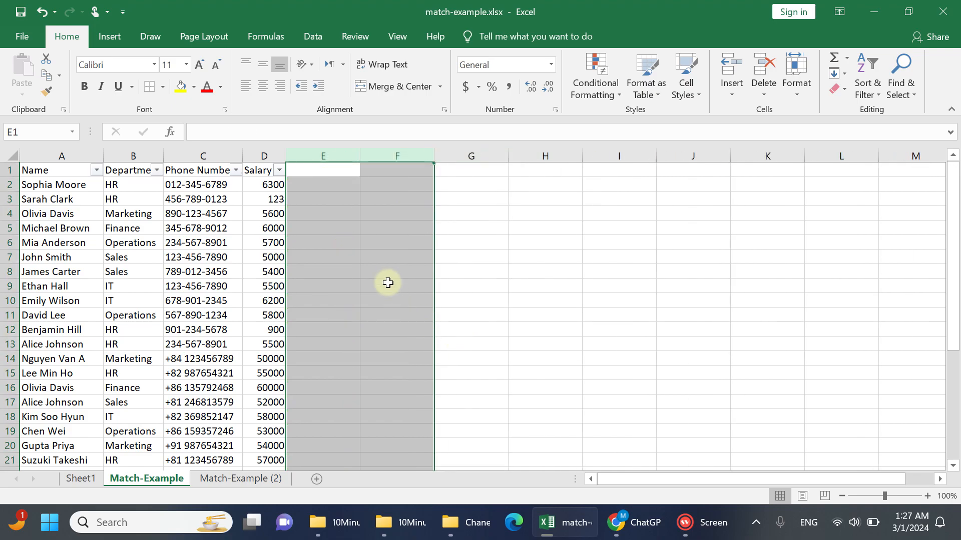
click(375, 268)
Delete columns E and F from the Match-Example (2) sheet and widen its Salary and Phone Number columns
click(244, 480)
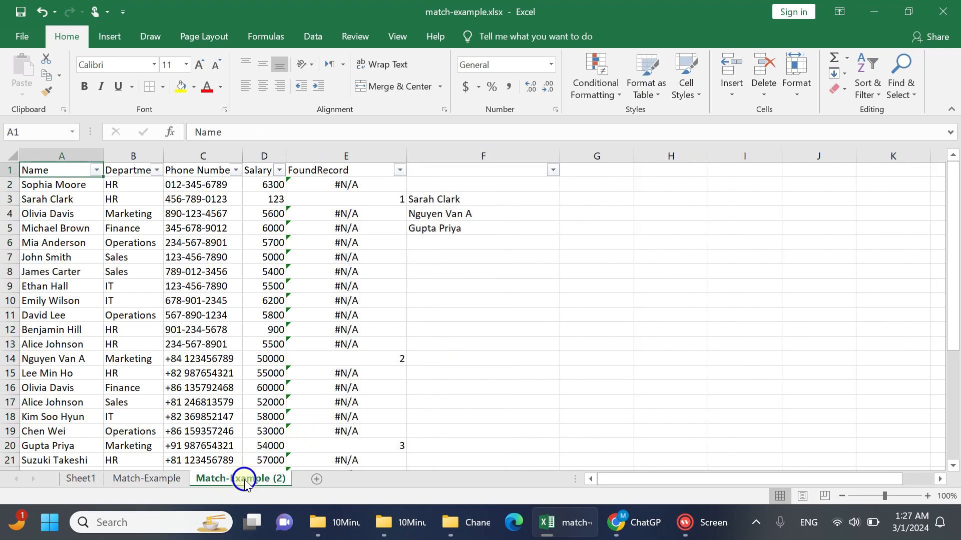
drag(361, 156, 467, 155)
right_click(431, 220)
click(482, 346)
click(334, 331)
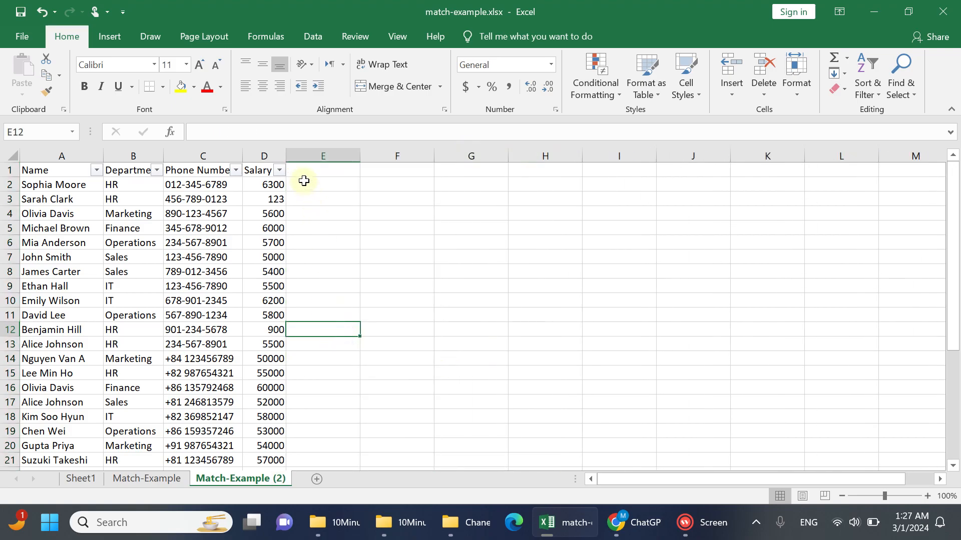
drag(286, 156, 333, 157)
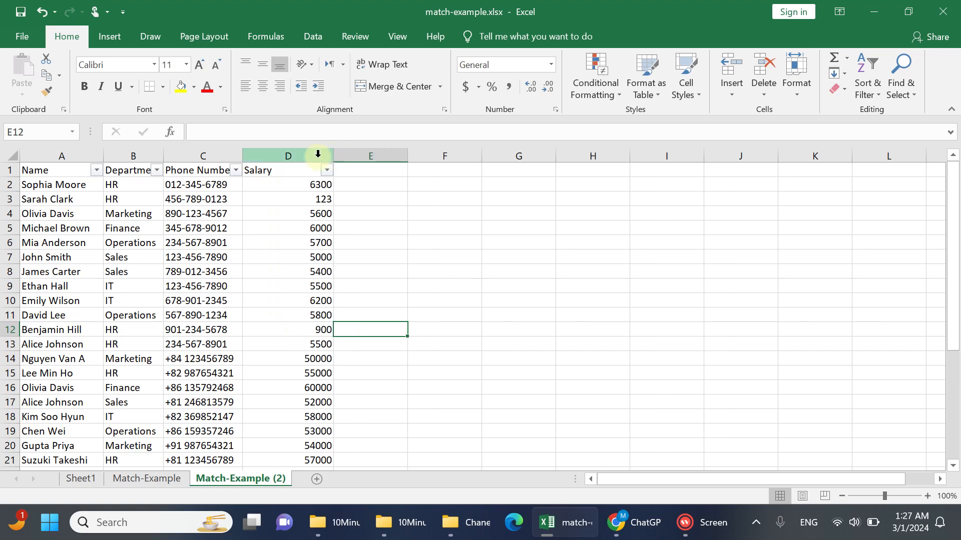
drag(245, 161, 280, 161)
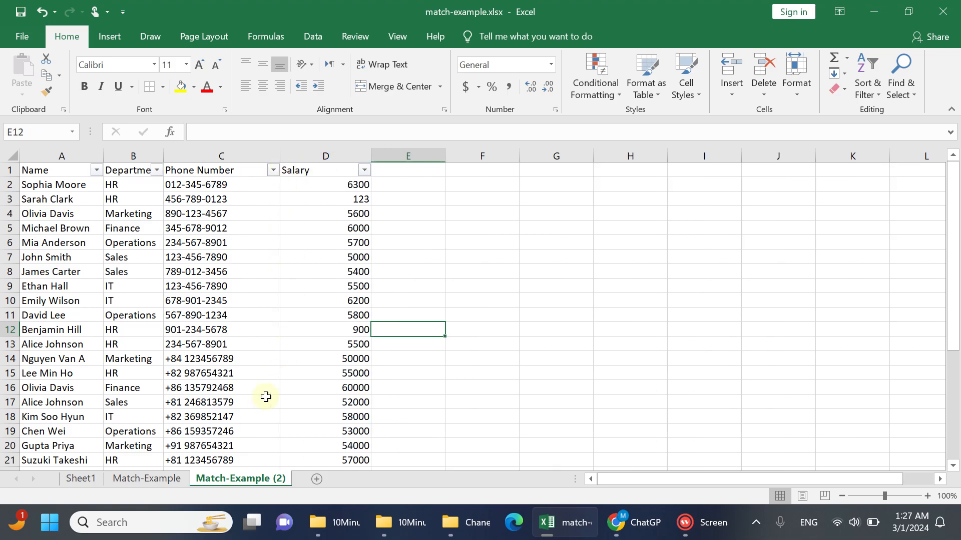
right_click(80, 478)
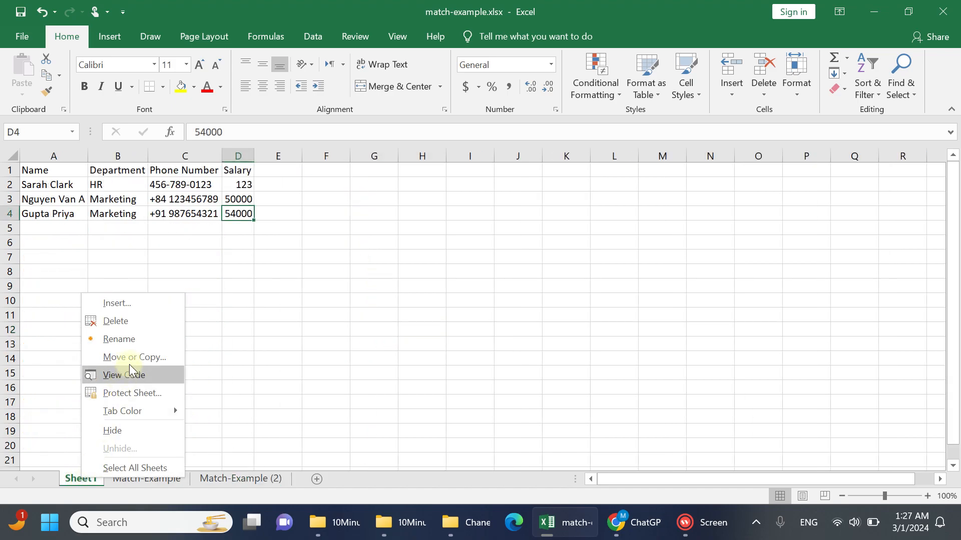
click(149, 321)
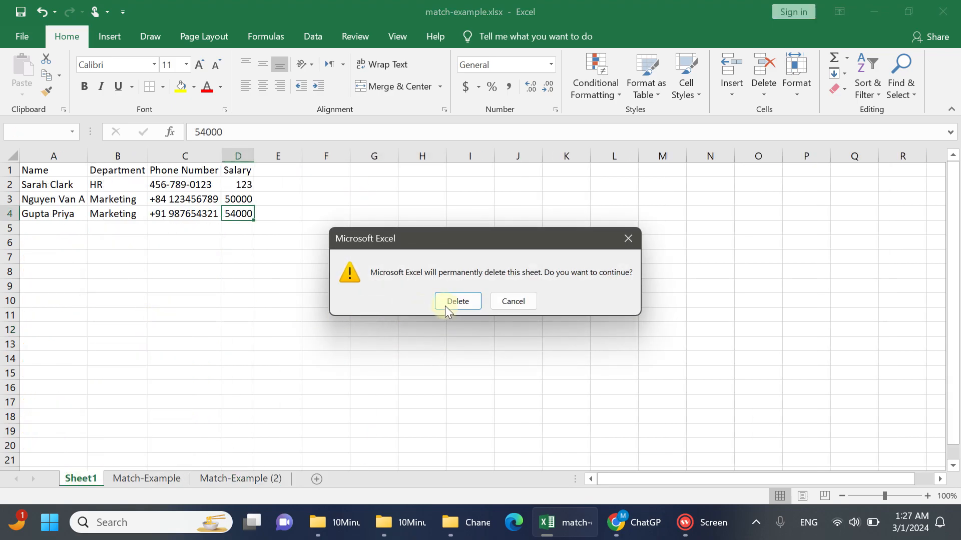
click(511, 296)
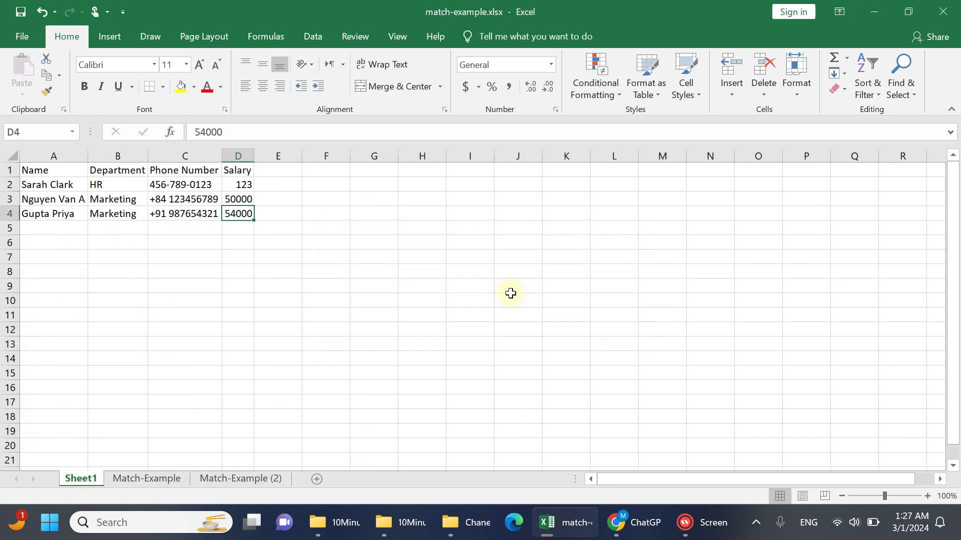
Rename the Match-Example (2) sheet as Complete
click(158, 483)
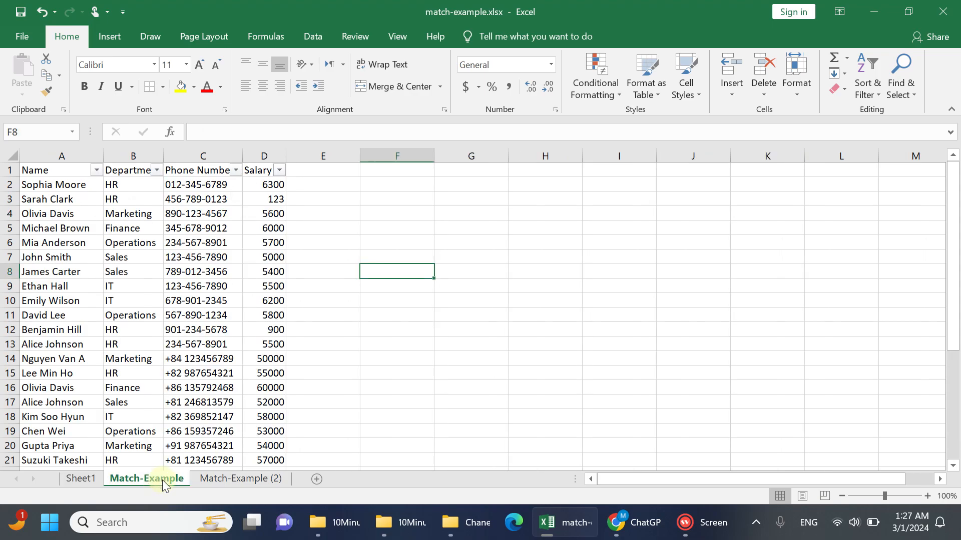
click(63, 313)
click(243, 481)
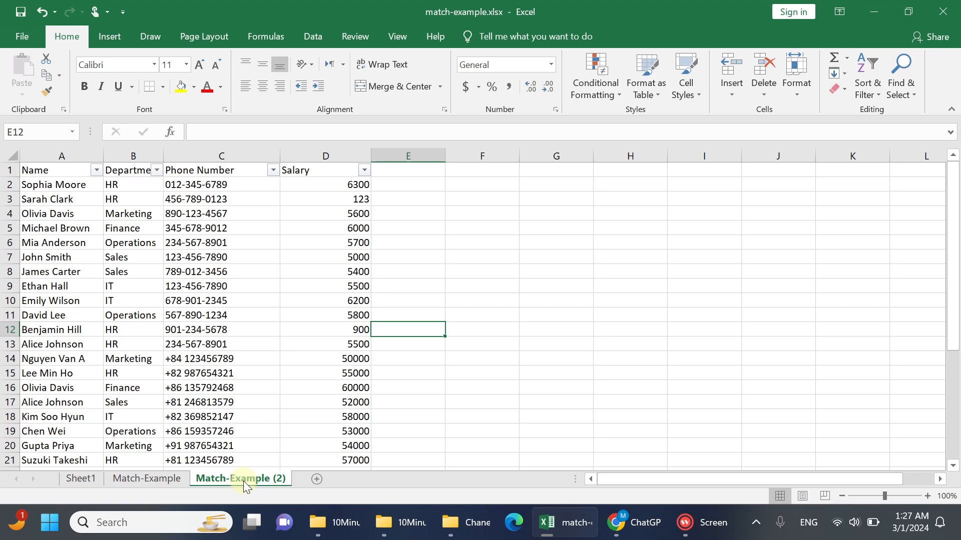
right_click(243, 482)
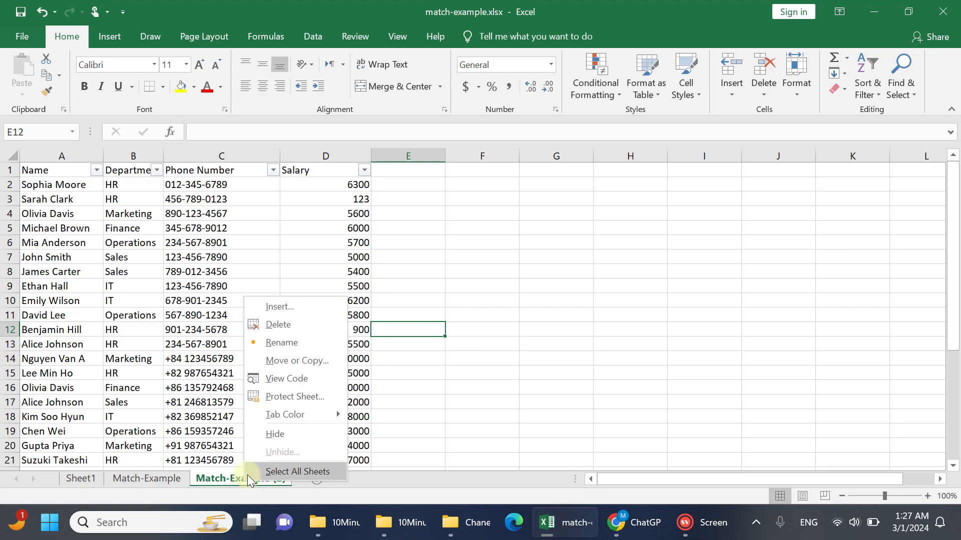
click(308, 342)
text(Complete)
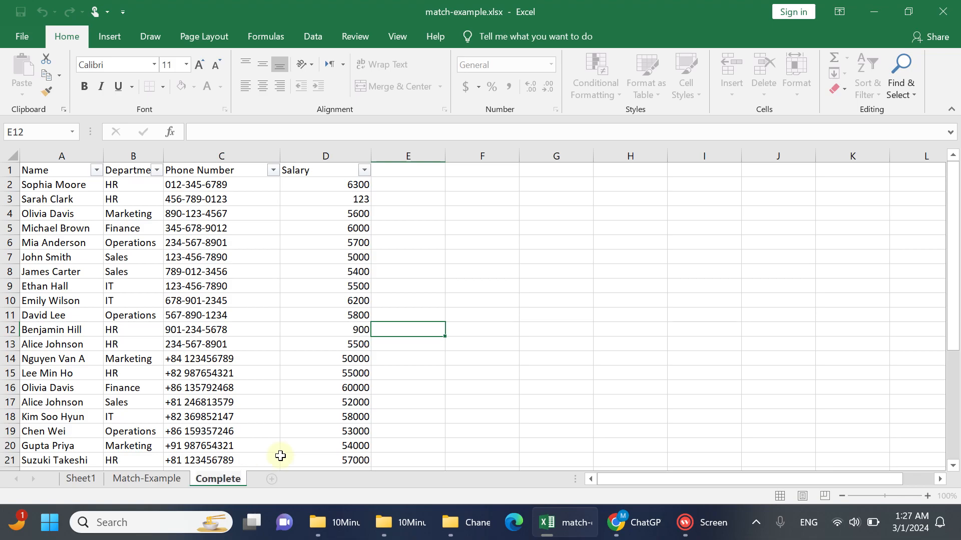
key(Return)
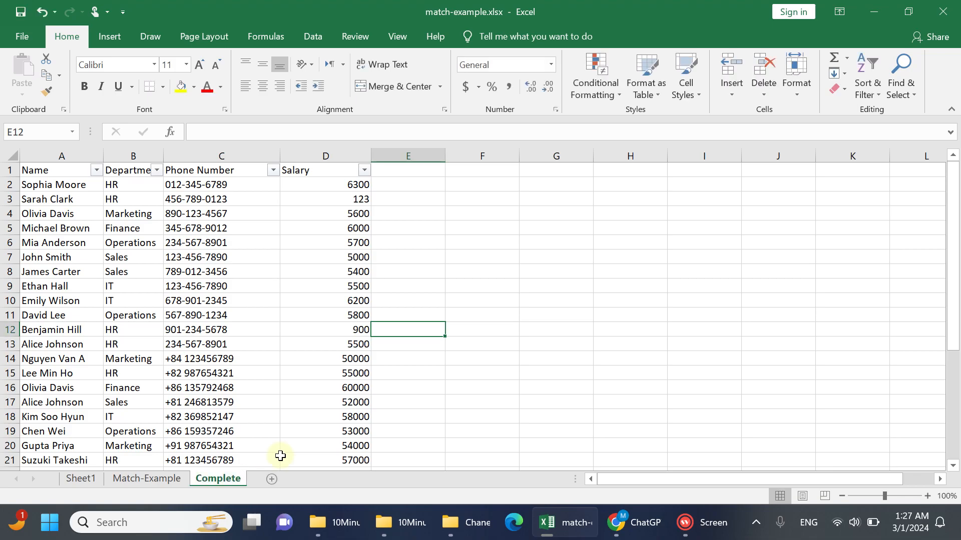
Delete the employee record in A11:D11 of the Match-Example sheet, shifting the cells up
click(163, 478)
click(220, 481)
click(164, 483)
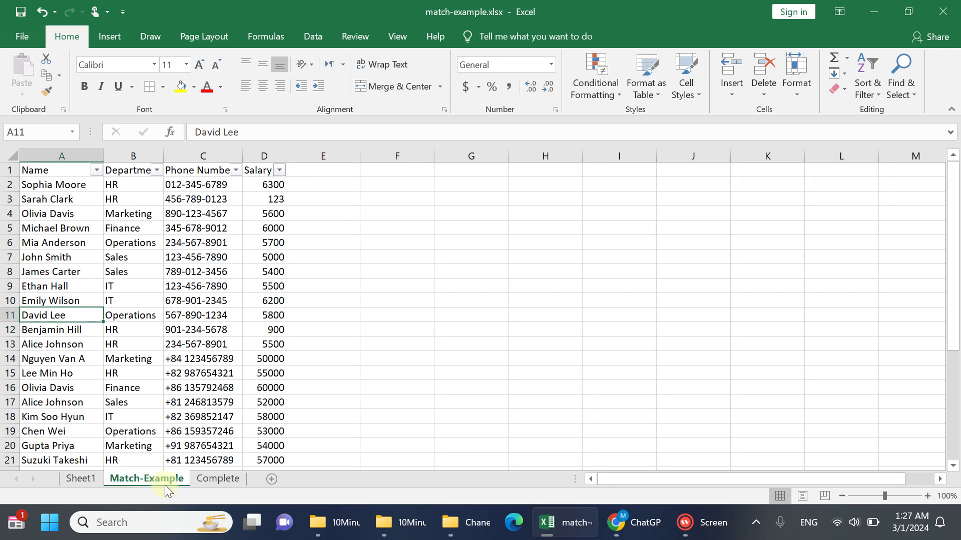
shift+click(276, 316)
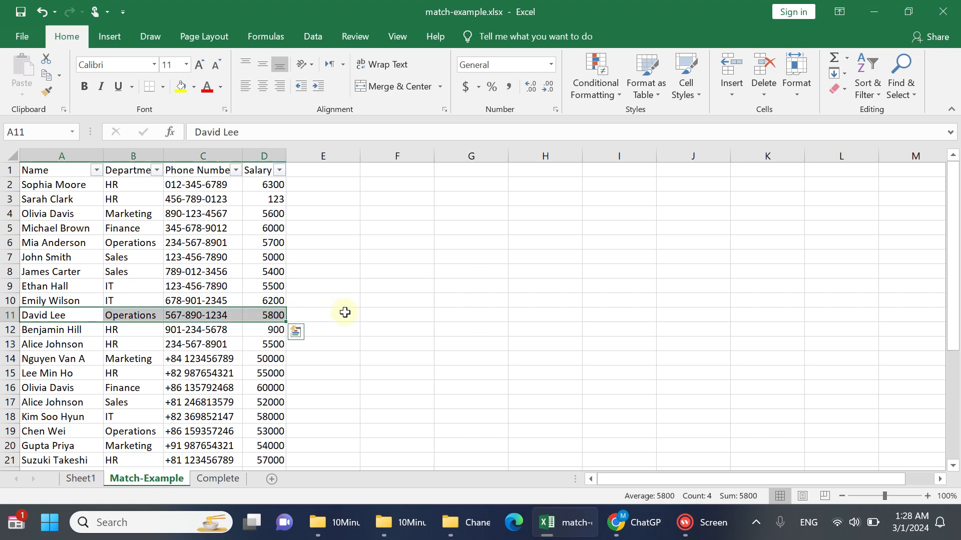
scroll(345, 312, down, 1)
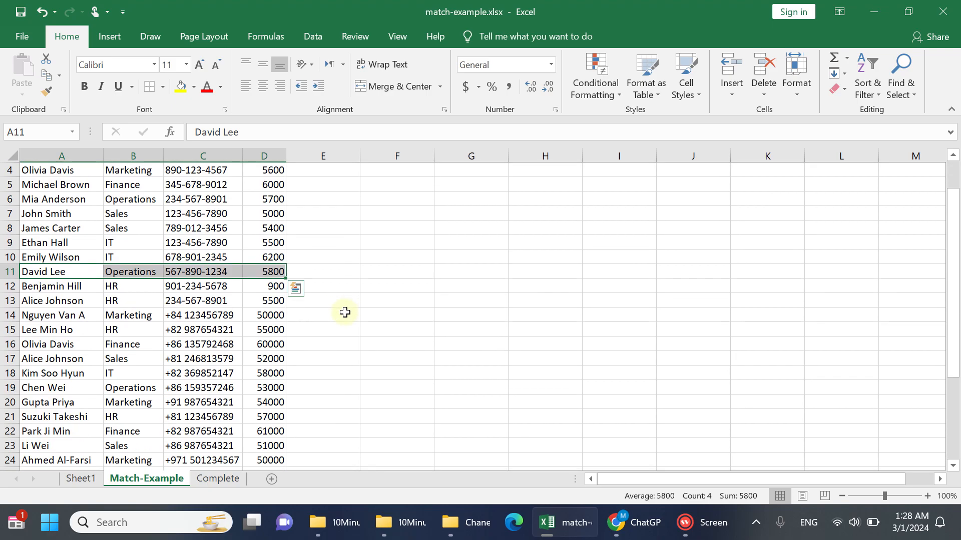
scroll(344, 313, up, 1)
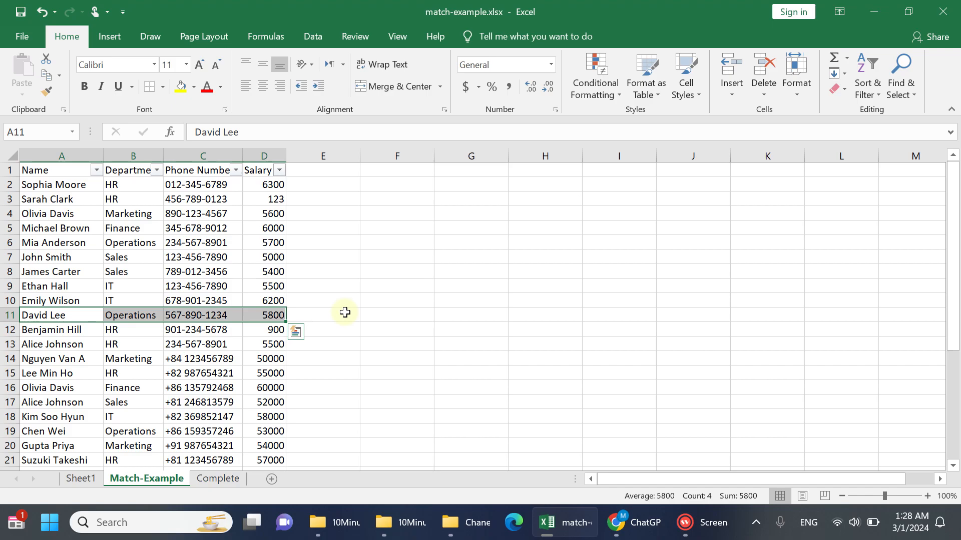
right_click(47, 313)
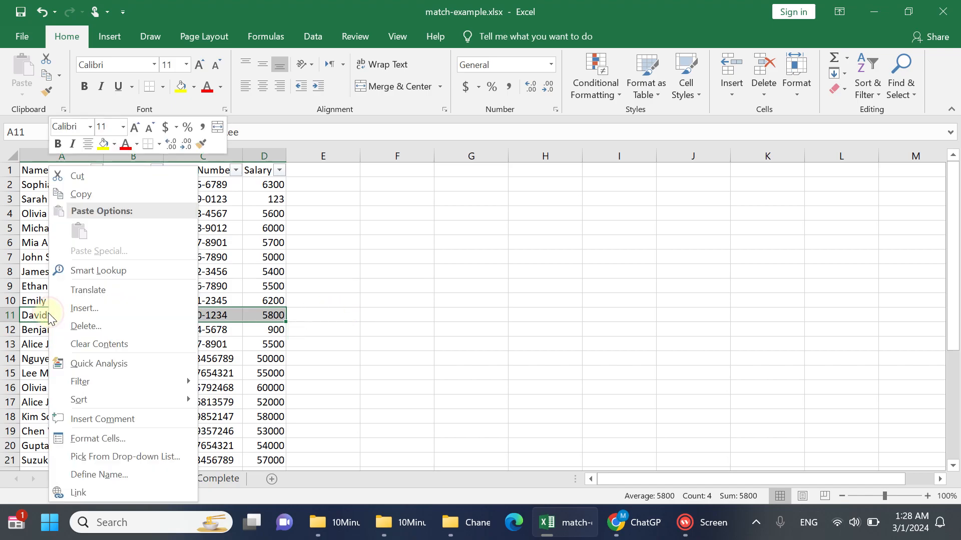
click(90, 332)
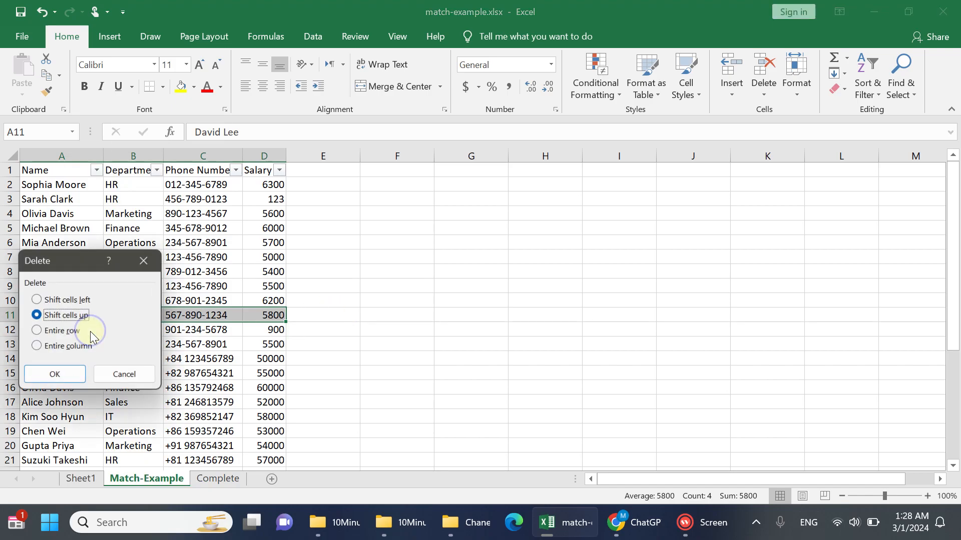
click(65, 376)
Delete the Operations employee record in A18:D18, shifting the cells up
click(34, 418)
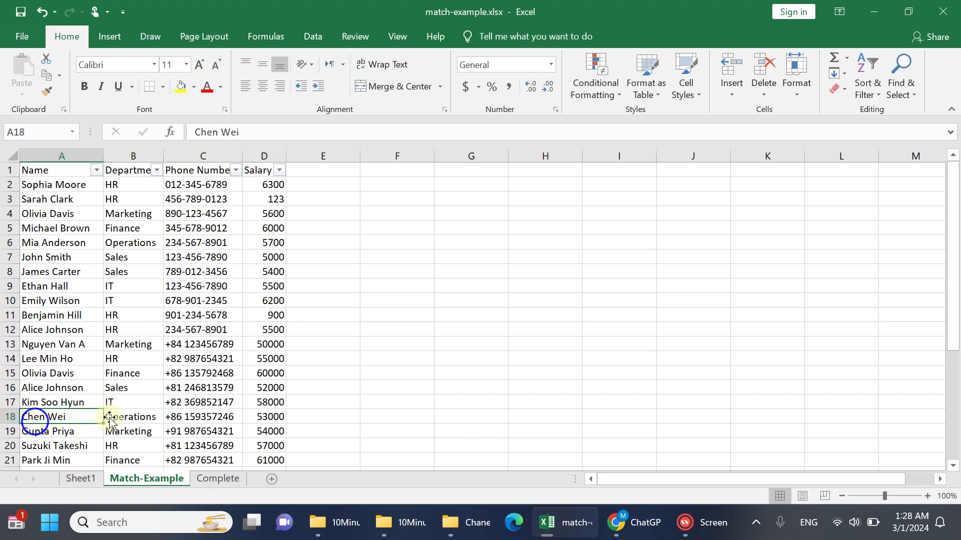
shift+click(254, 420)
right_click(201, 419)
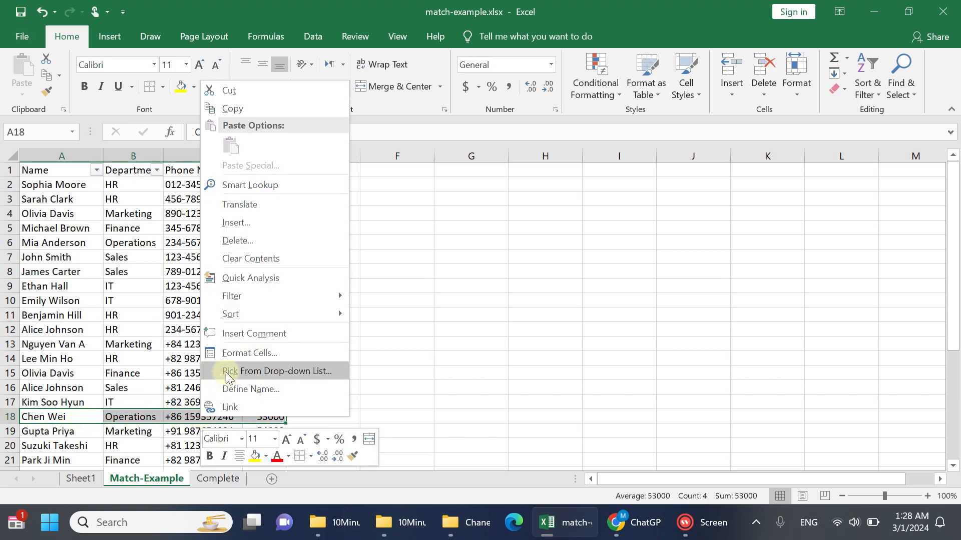
click(274, 241)
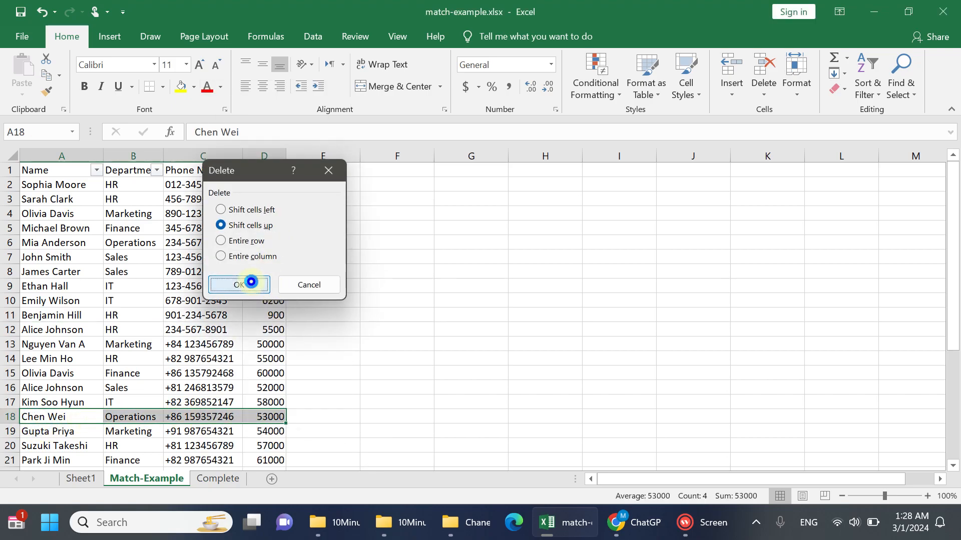
click(250, 282)
Delete the IT employee record in A26:D26, shifting the cells up
scroll(251, 309, down, 5)
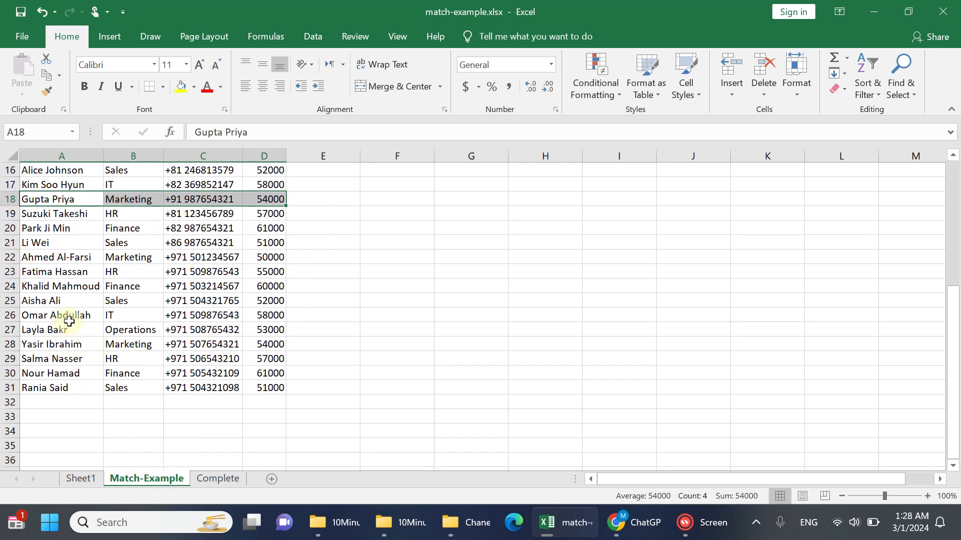
click(73, 316)
shift+click(257, 315)
right_click(257, 316)
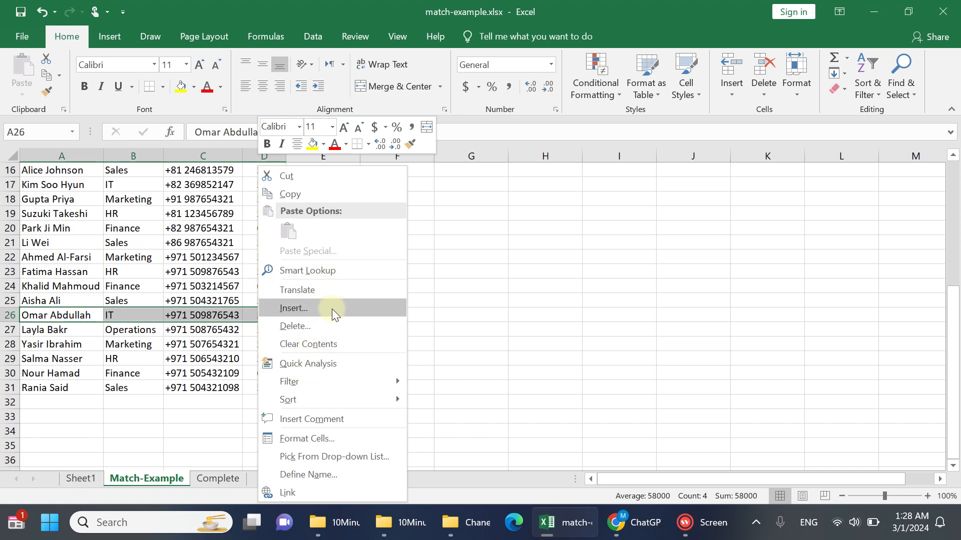
click(339, 325)
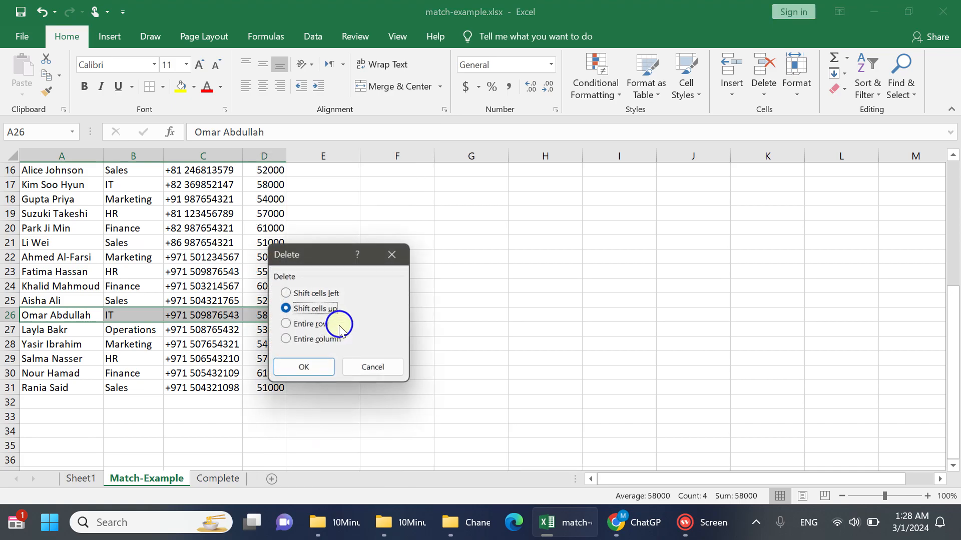
click(319, 368)
Delete the Sales employee record in A21:D21, shifting the cells up
click(50, 243)
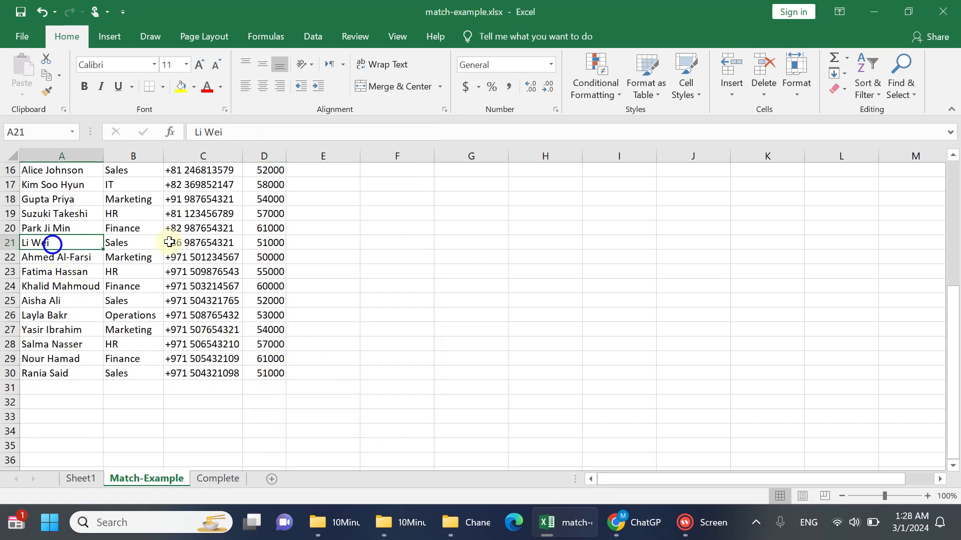
shift+click(245, 245)
right_click(247, 245)
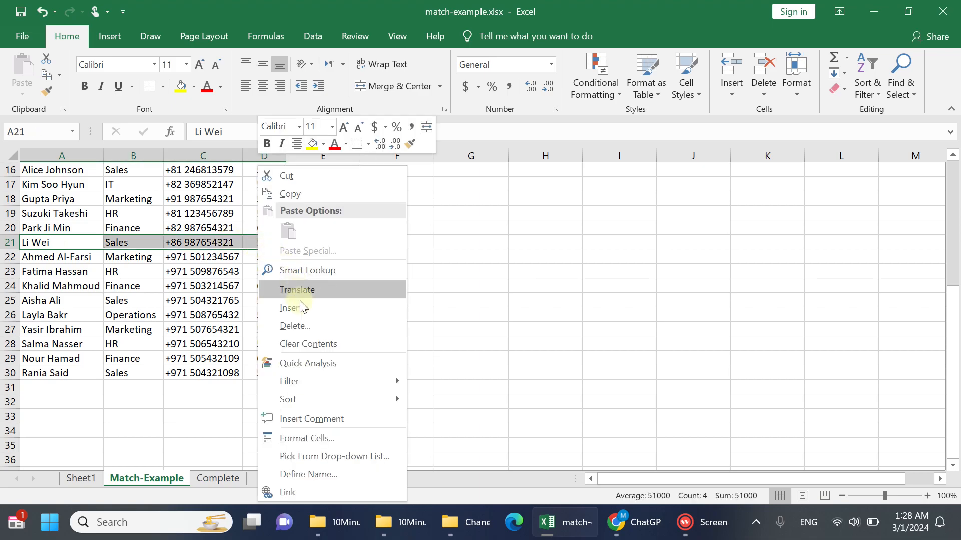
click(303, 326)
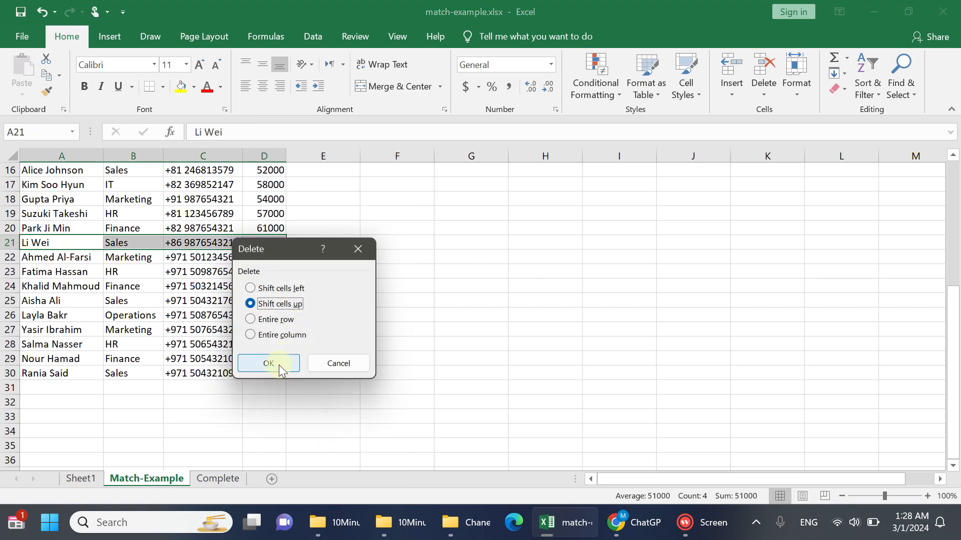
click(278, 365)
click(216, 345)
scroll(196, 375, up, 5)
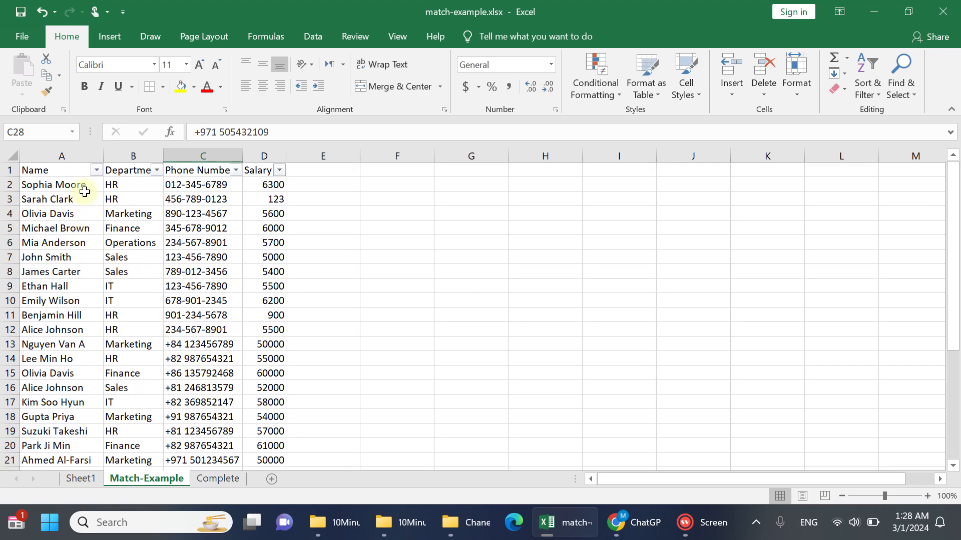
Compare the employee lists on the Match-Example and Complete sheets
click(73, 174)
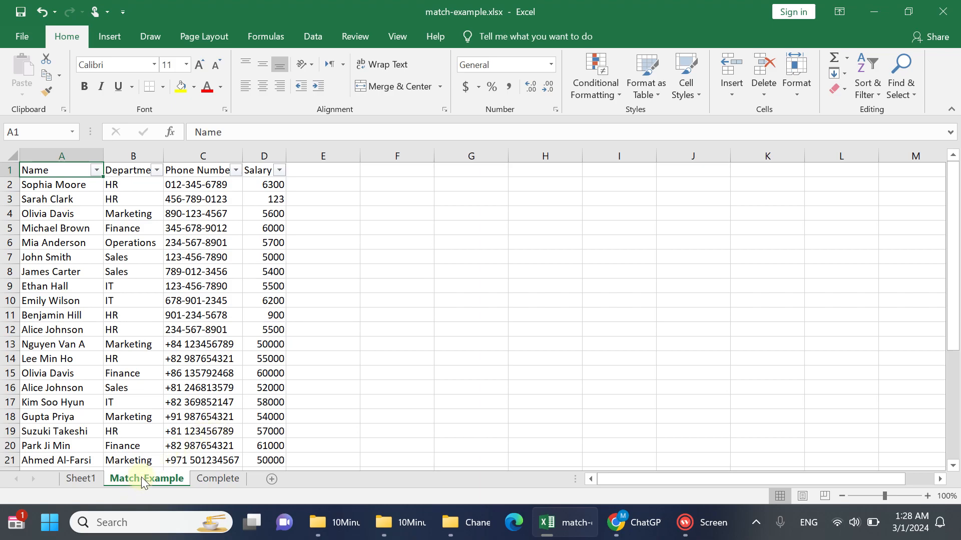
click(222, 478)
click(164, 480)
click(215, 478)
click(152, 478)
click(206, 480)
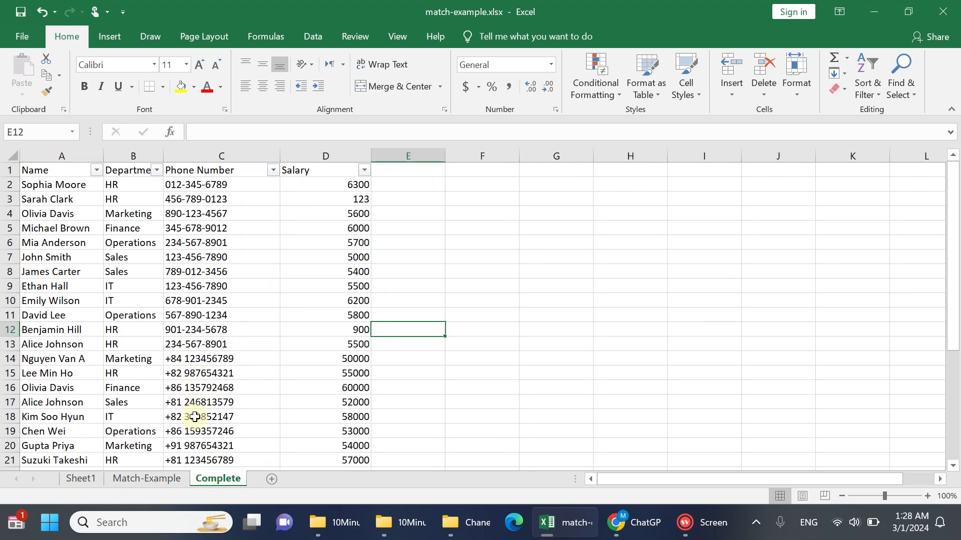
click(148, 481)
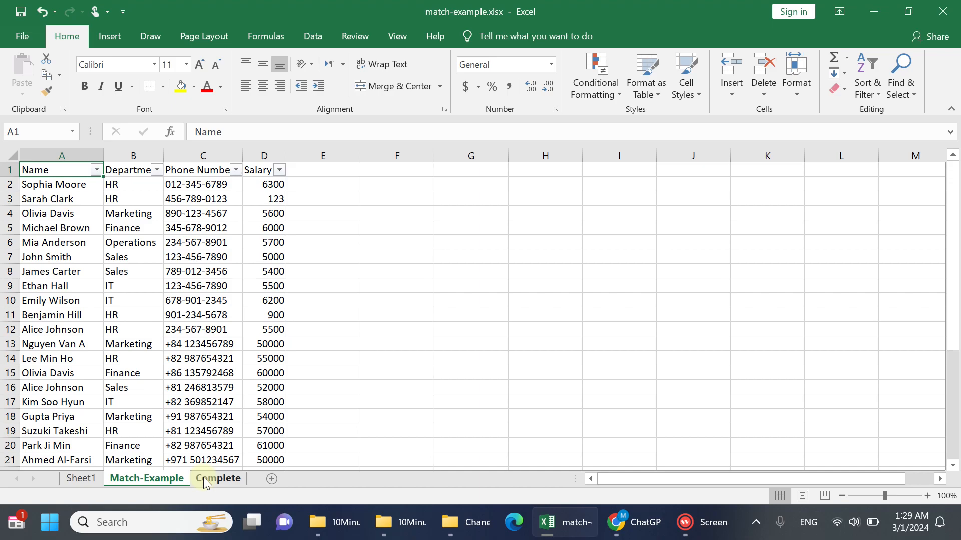
click(154, 481)
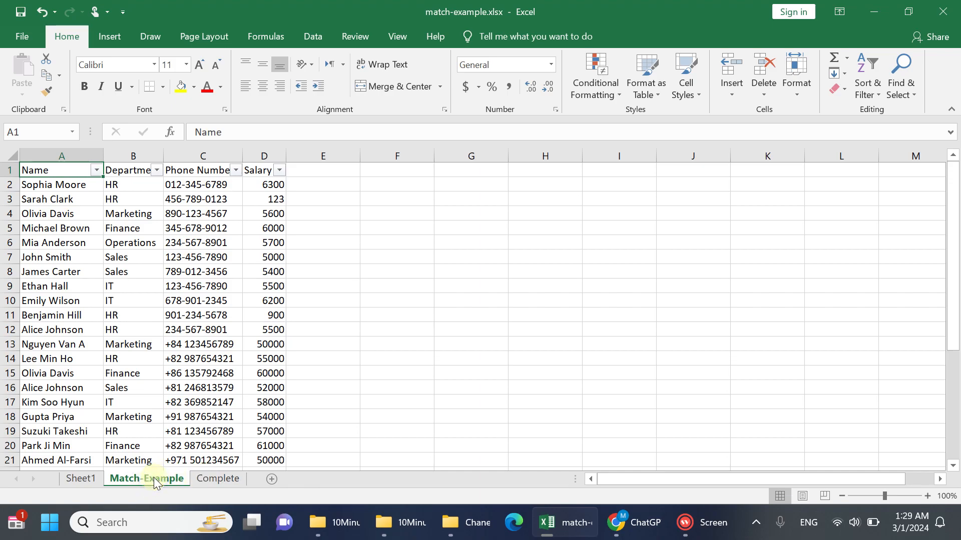
click(215, 477)
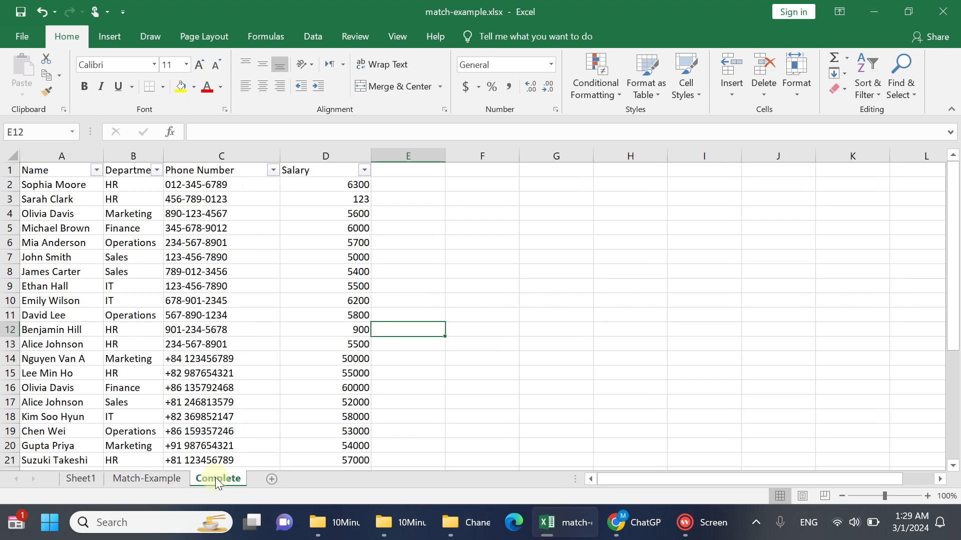
Select the whole employee list with its headers, A1:D29, on the Match-Example sheet
click(167, 481)
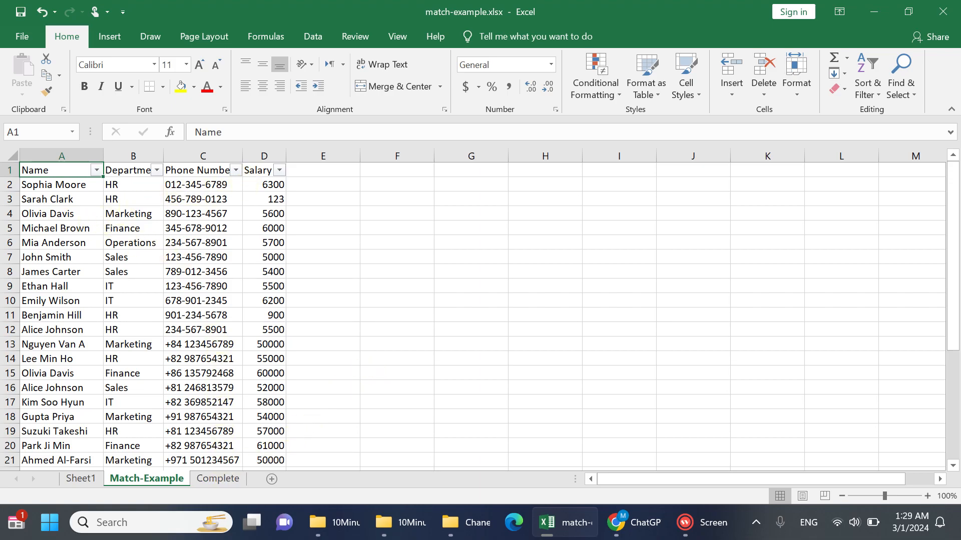
shift+click(260, 169)
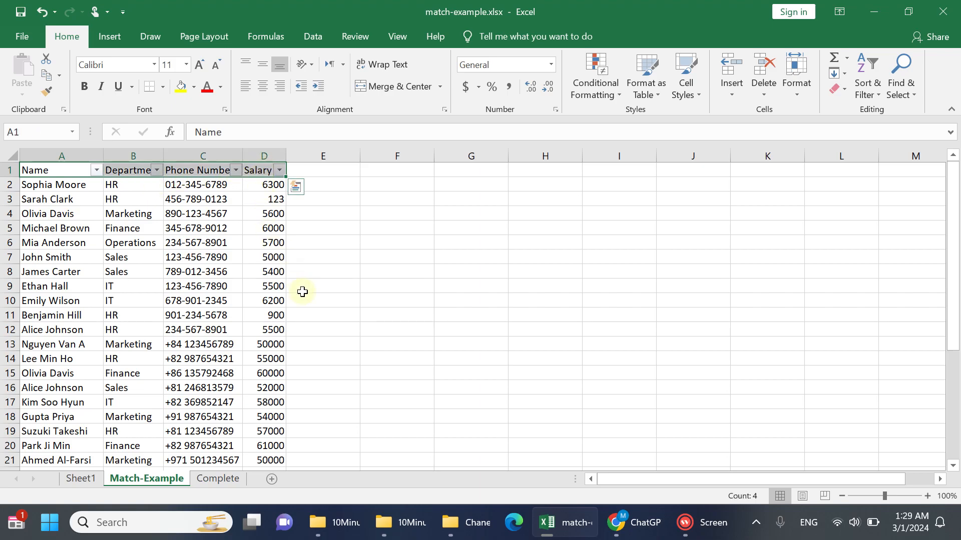
key(ctrl+shift+Down)
key(ctrl+q)
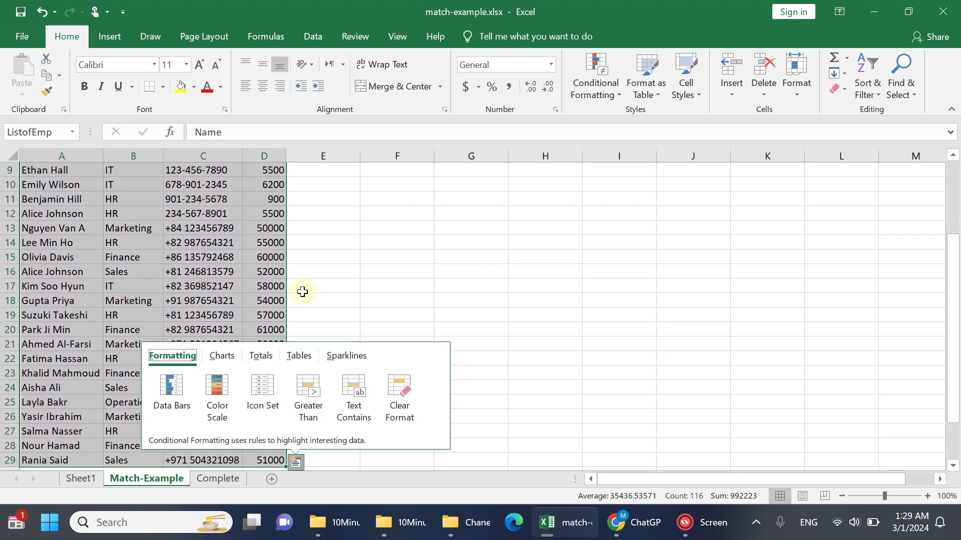
click(221, 477)
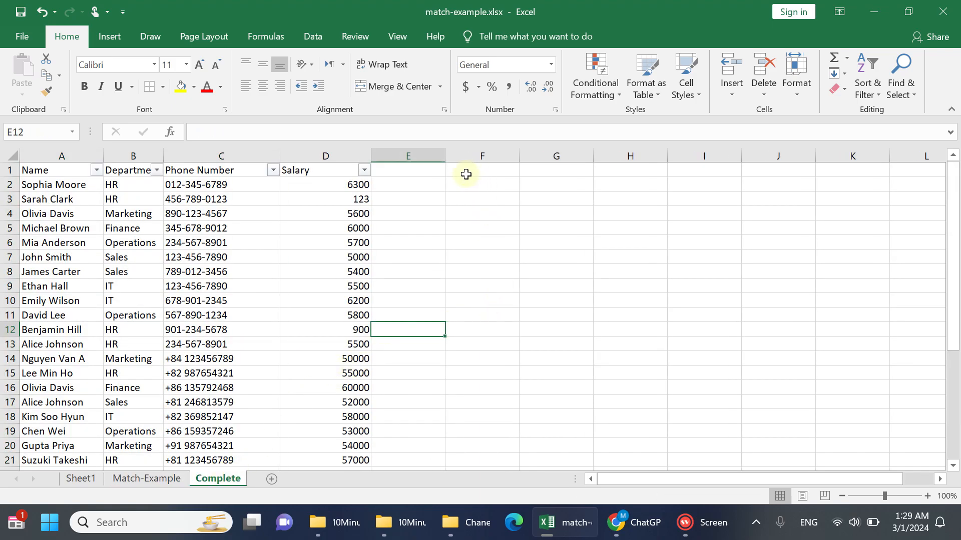
click(466, 173)
right_click(470, 171)
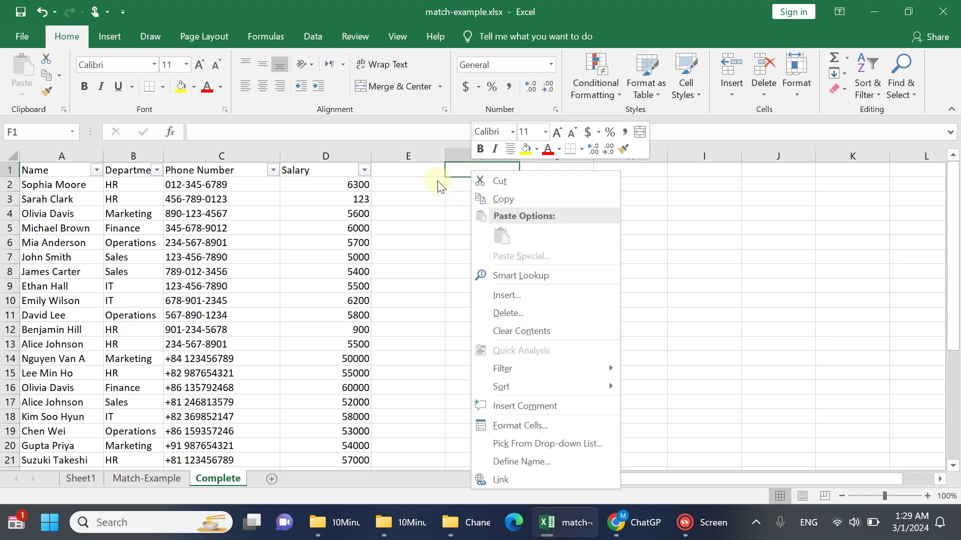
click(460, 171)
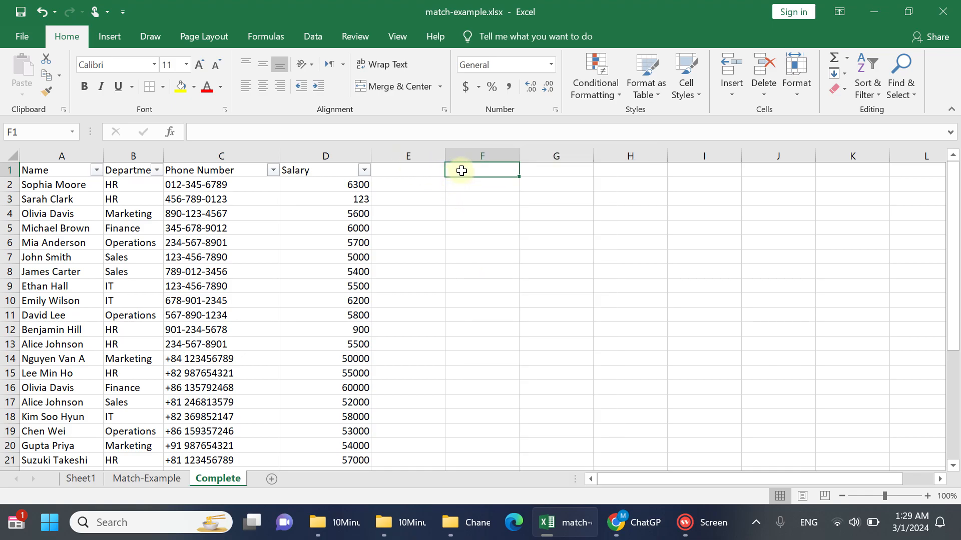
right_click(461, 170)
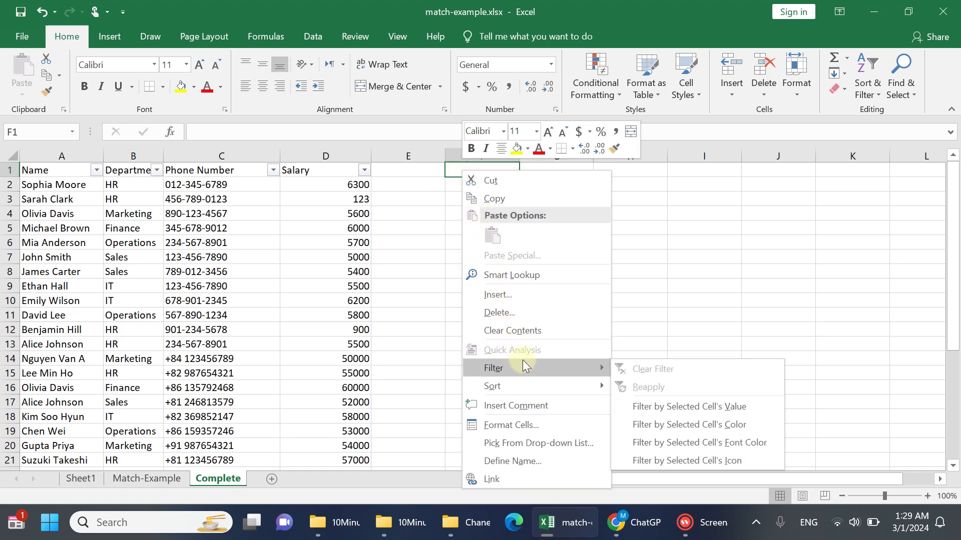
click(175, 478)
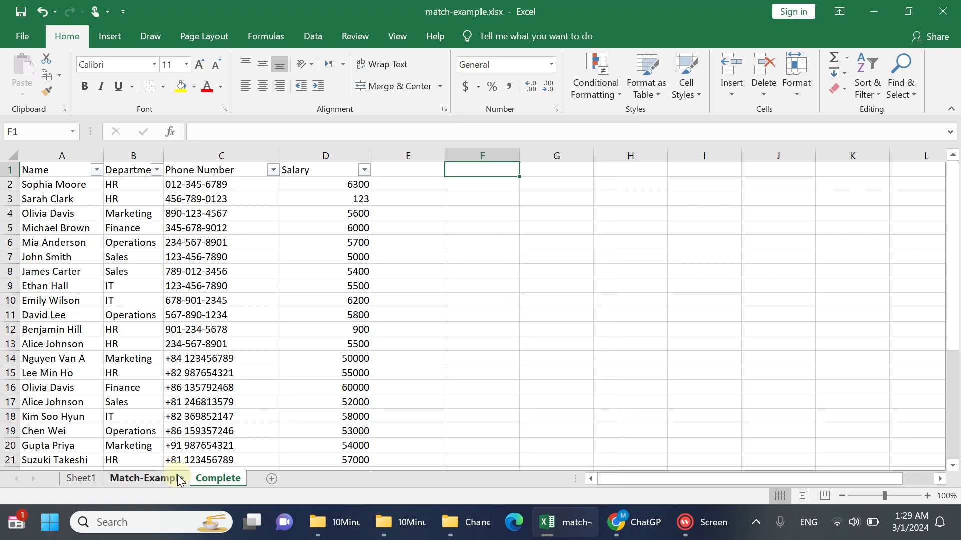
Copy the selected Match-Example employee list and paste it as values at F1 on the Complete sheet
click(175, 478)
right_click(183, 265)
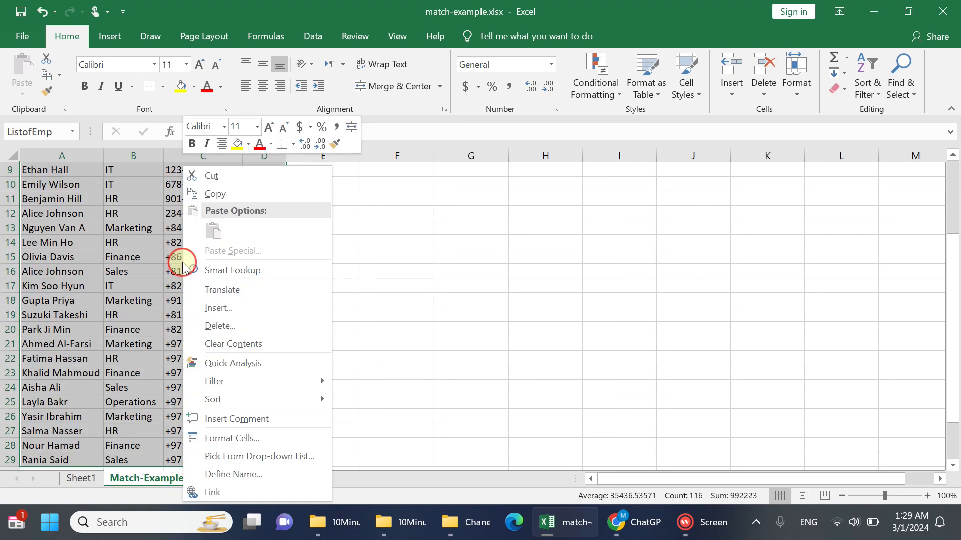
click(232, 197)
click(208, 479)
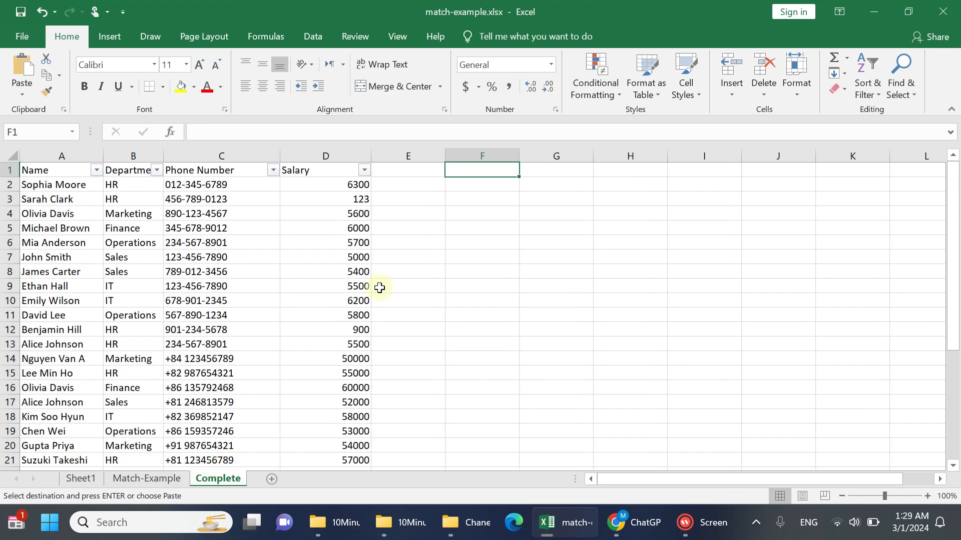
right_click(480, 169)
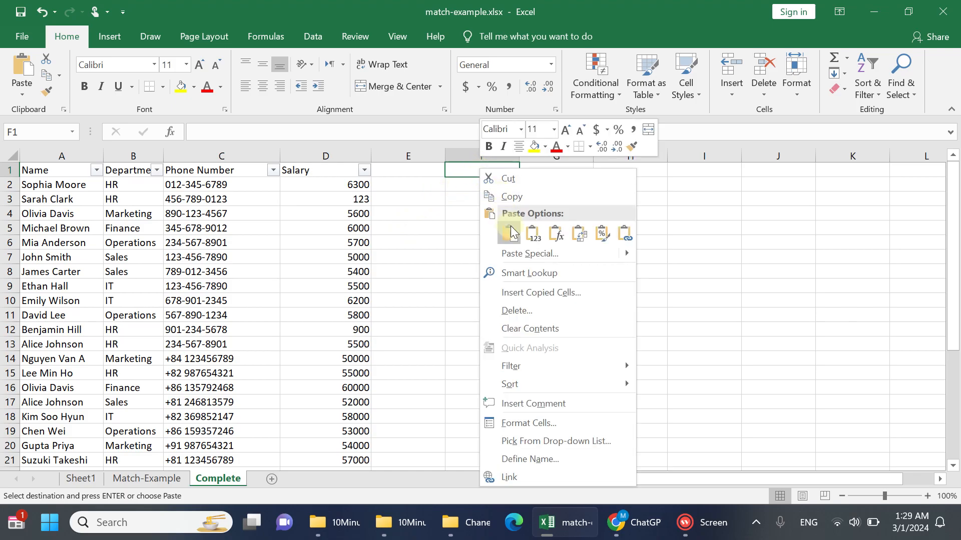
click(534, 234)
click(532, 232)
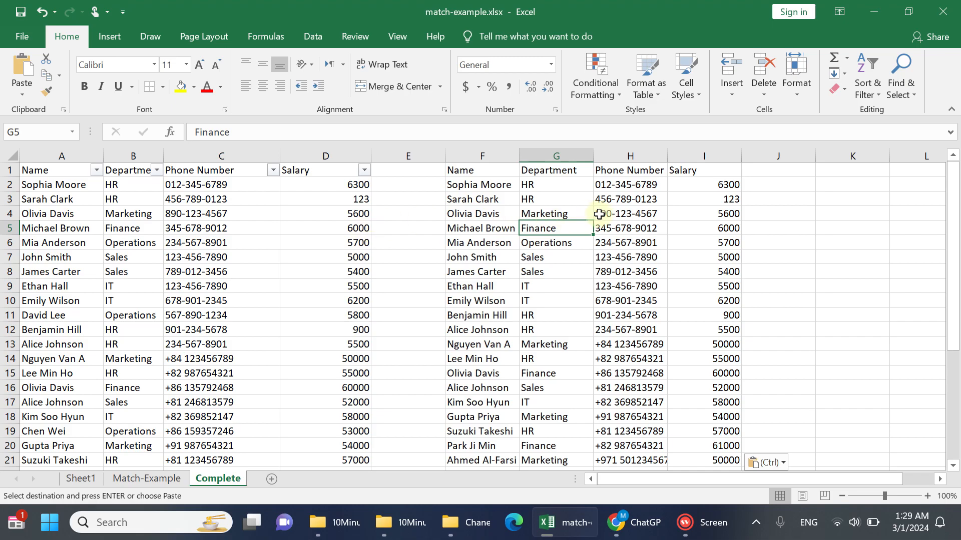
Insert a blank column at F, before the pasted employee list on the Complete sheet
click(455, 154)
right_click(458, 155)
click(488, 260)
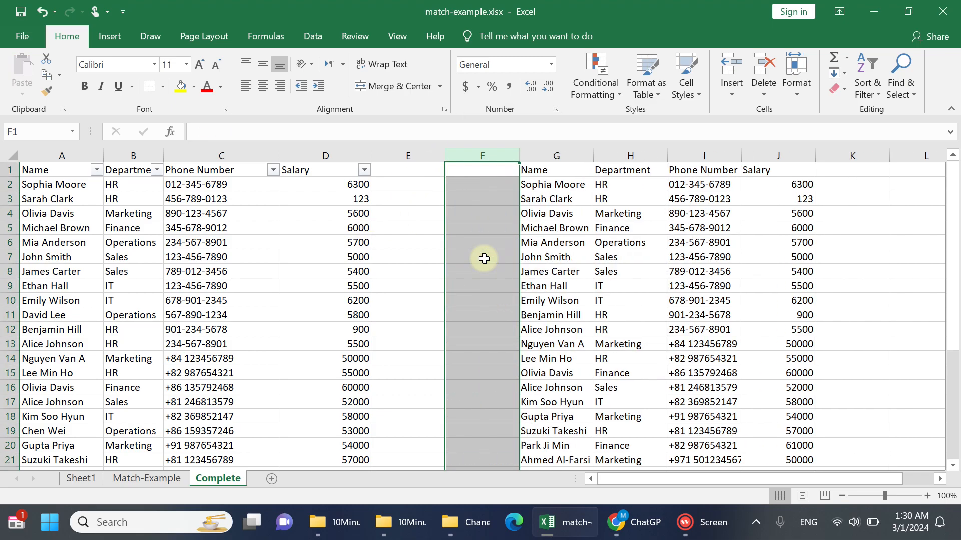
click(409, 186)
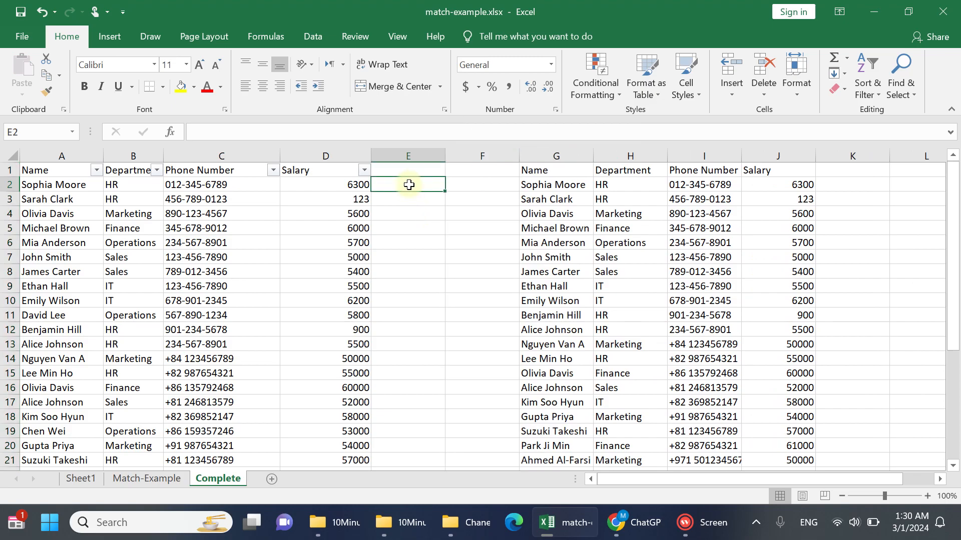
Highlight the two cells with the same employee name, G12 and G16, with a yellow fill
click(555, 197)
click(562, 185)
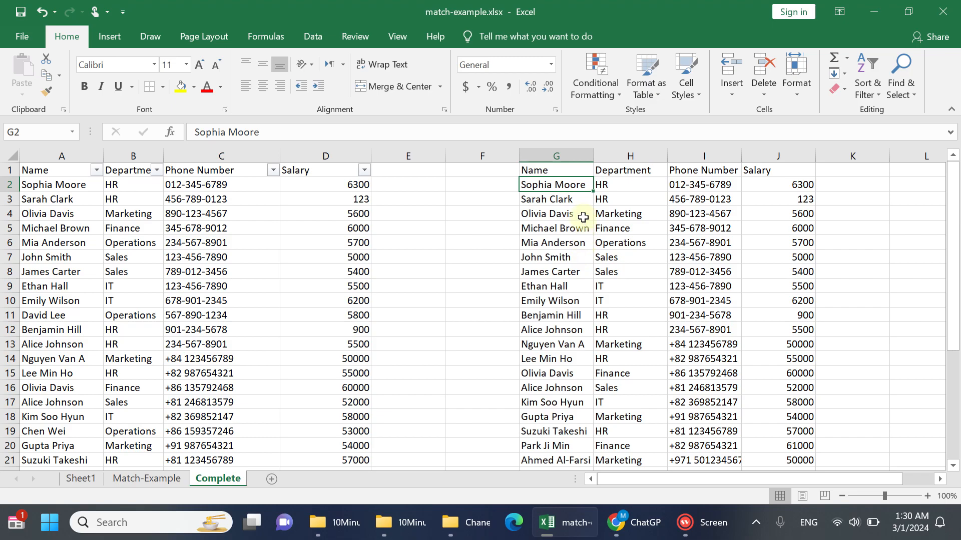
click(570, 331)
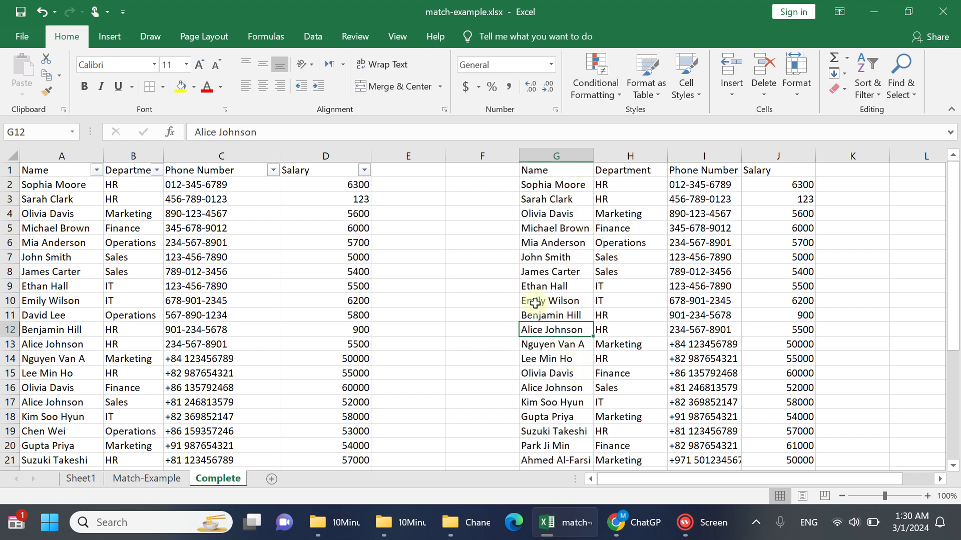
click(182, 87)
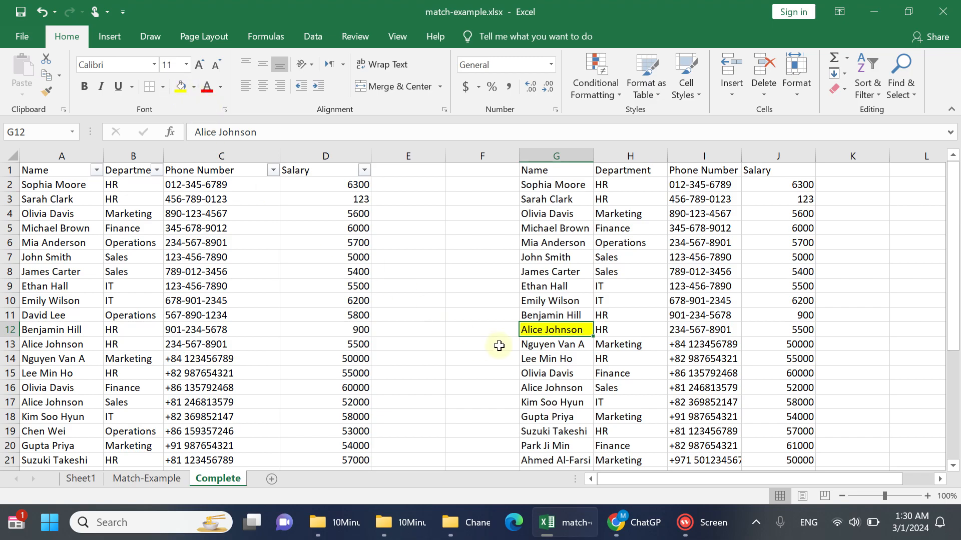
click(532, 388)
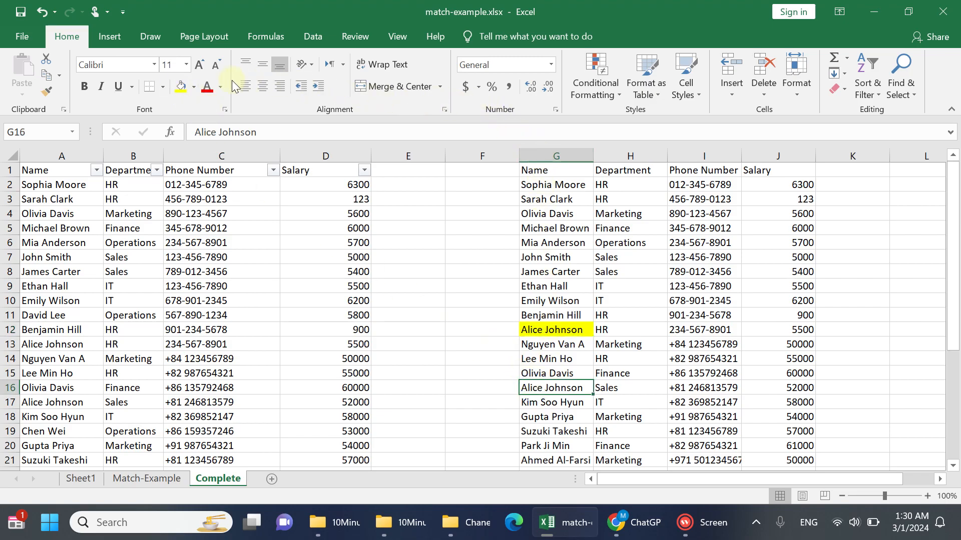
click(175, 89)
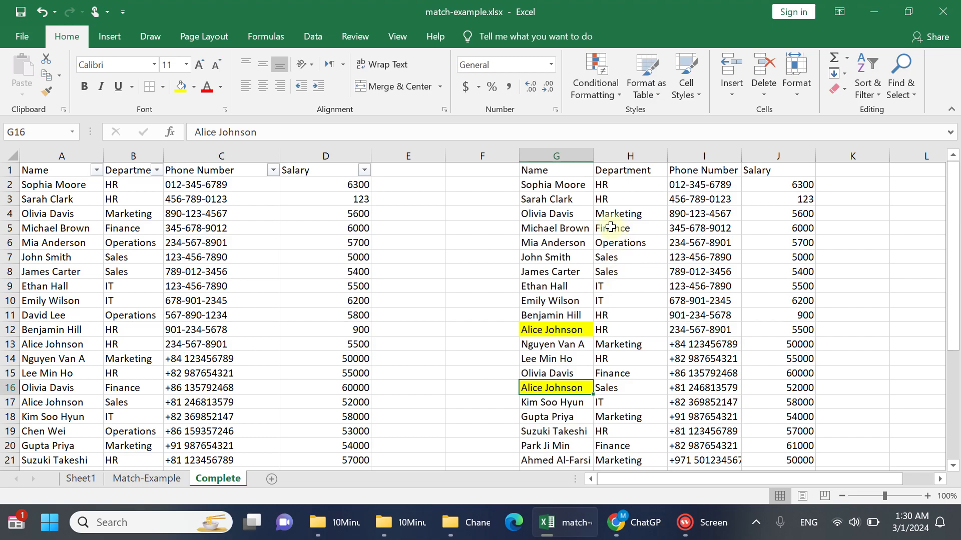
Enter =CONCAT(TRIM(A2),TRIM(B2),TRIM(C2)) in E2 to build a key from name, department and phone number
click(408, 184)
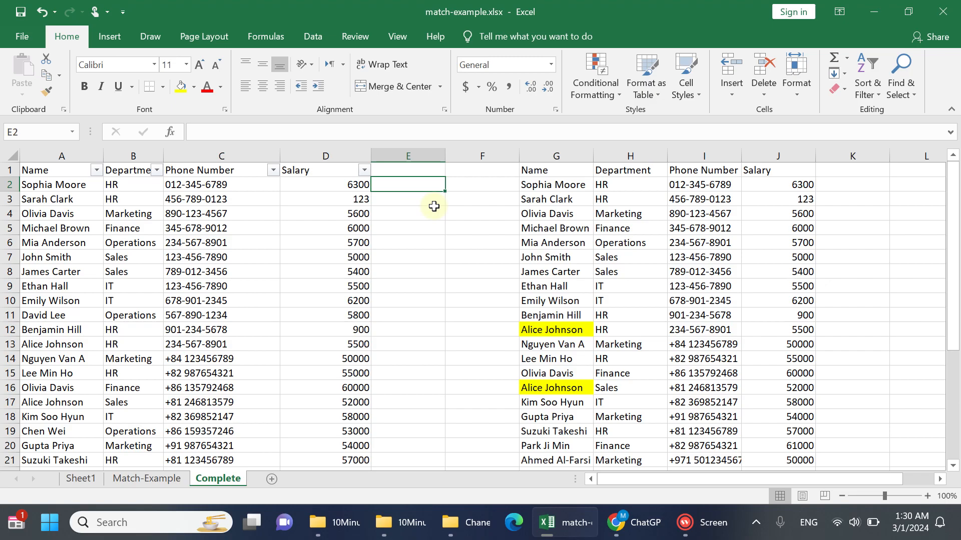
text(=)
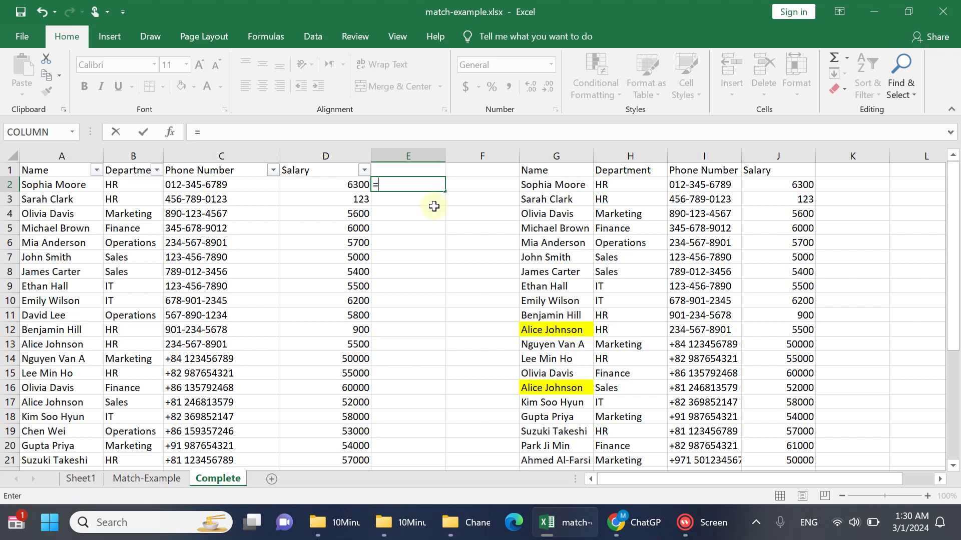
text(con)
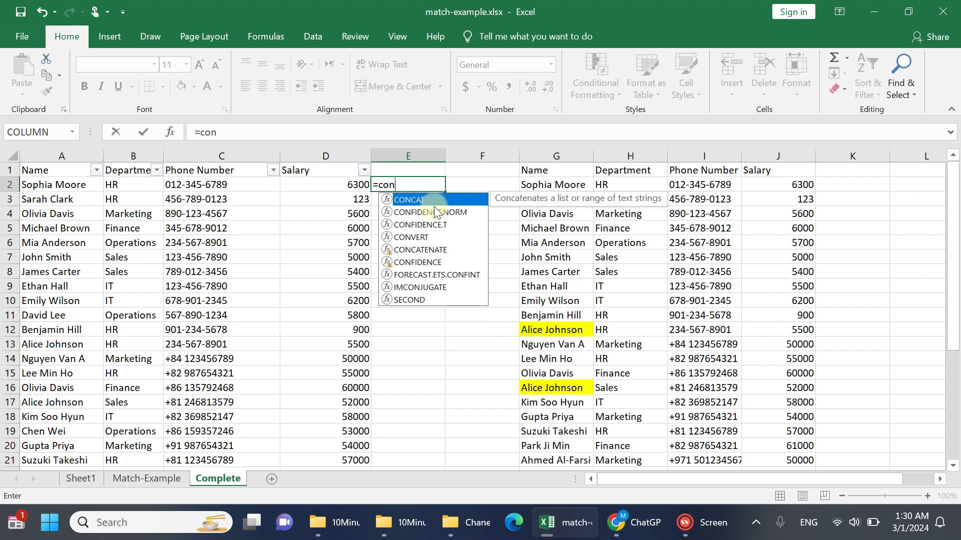
key(Tab)
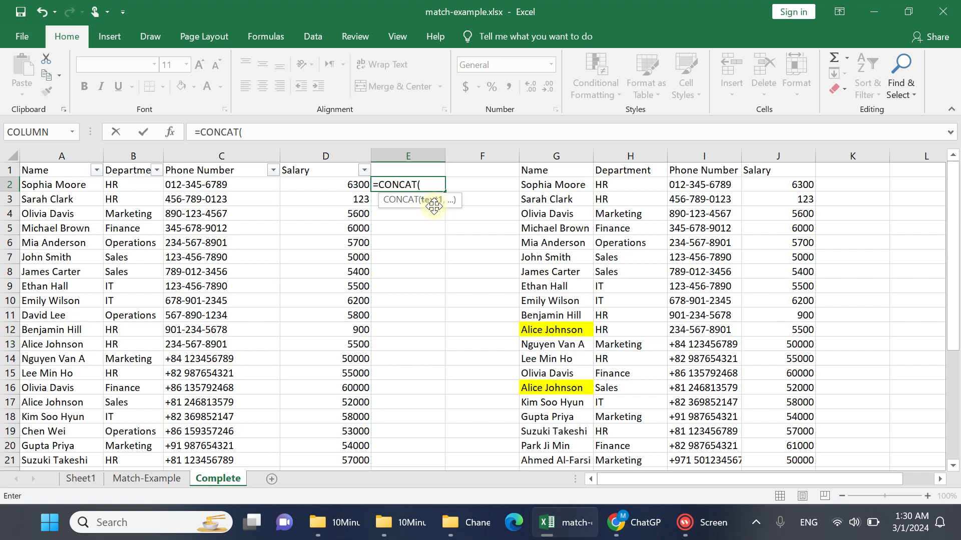
text(trim)
key(Tab)
text(a2))
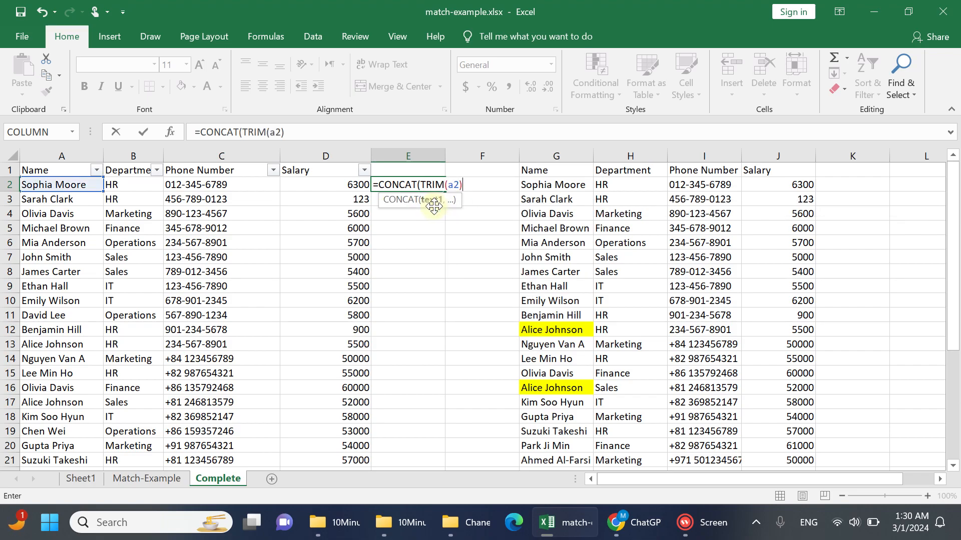
text(,)
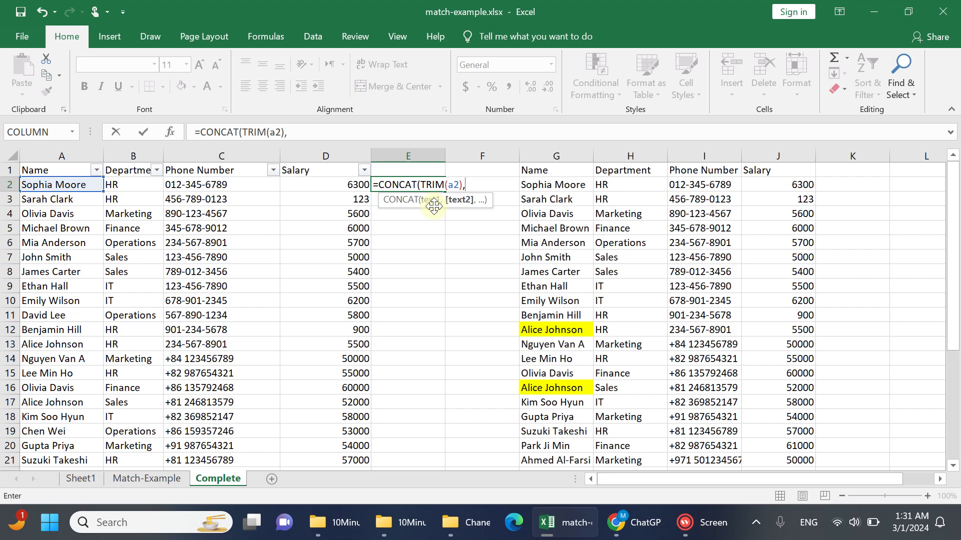
text(TRIM(b2)
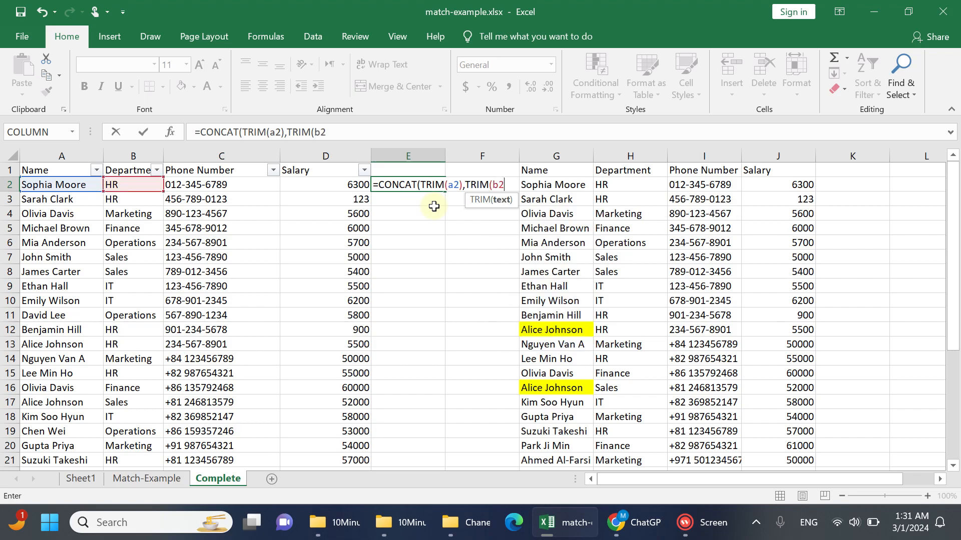
text())
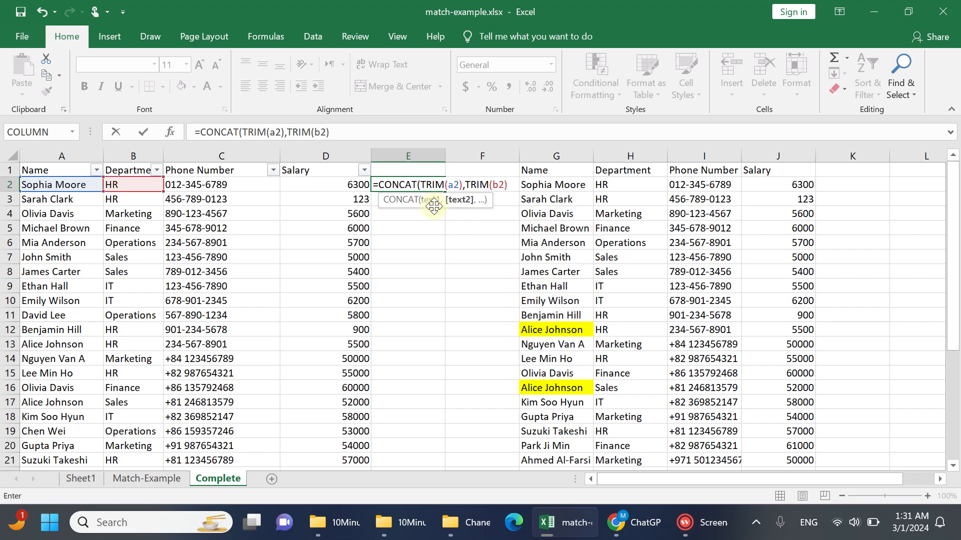
text(,)
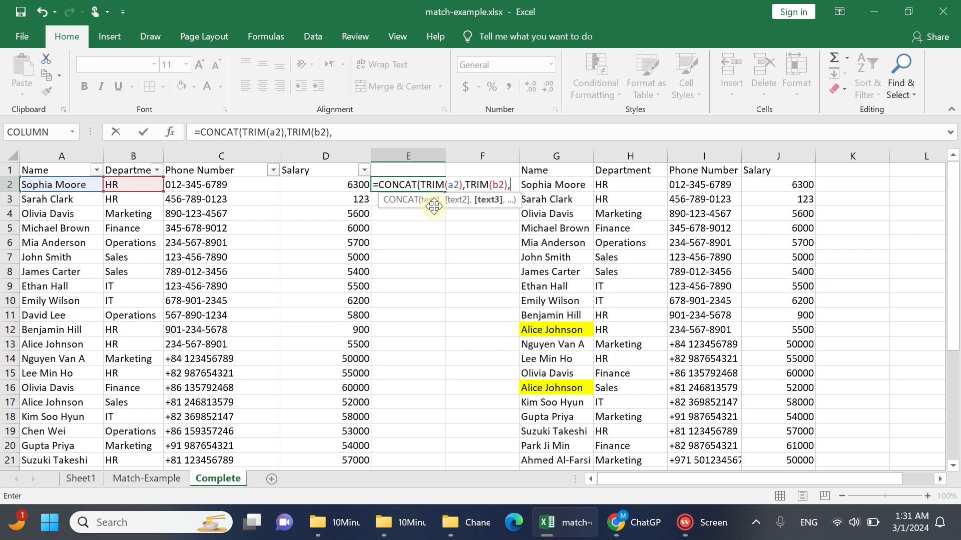
text(TRIM()
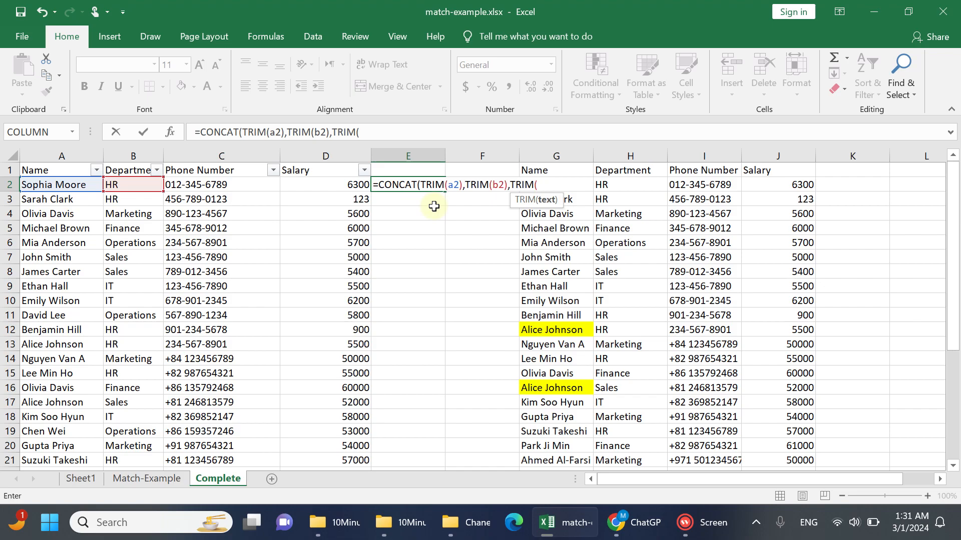
text(c2))
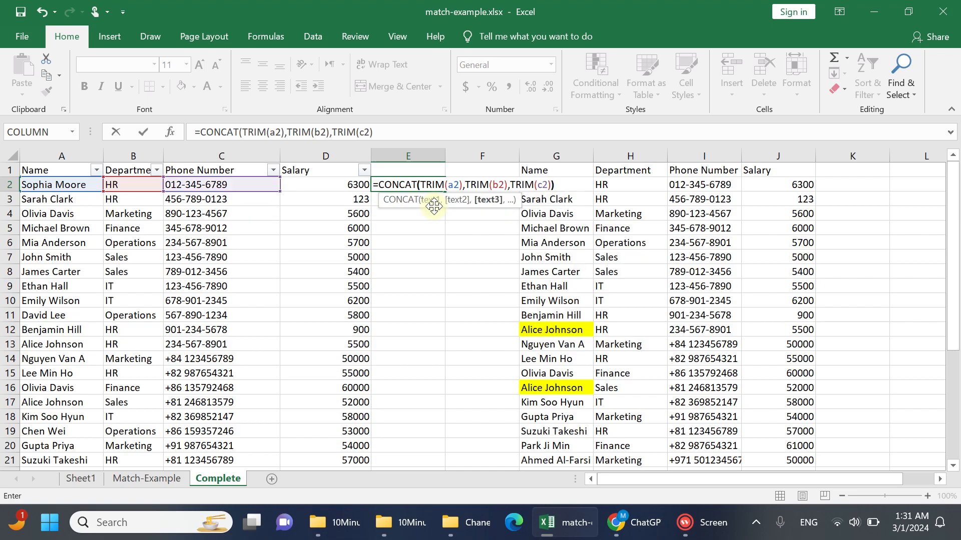
key(Return)
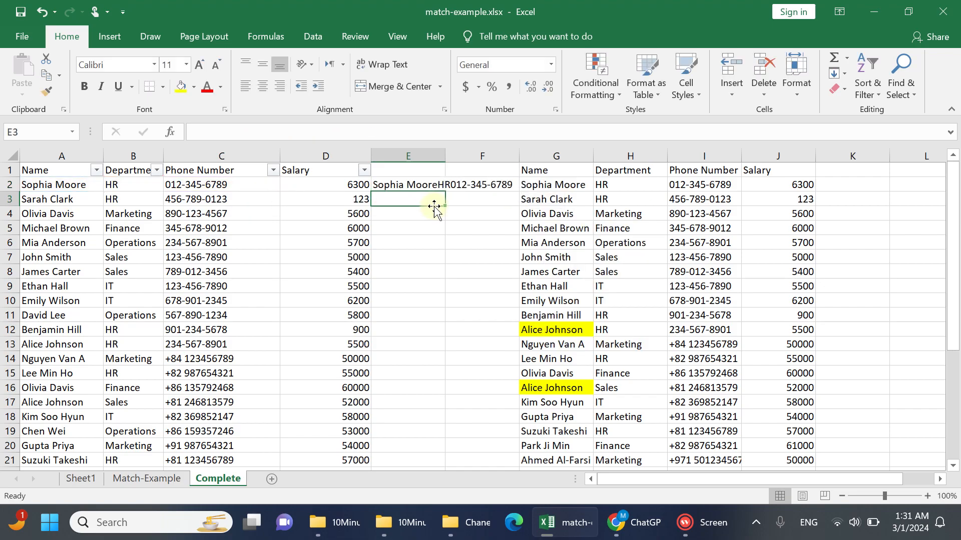
Auto-fit the width of column E and enter the header CompleteKey in E1
double_click(445, 156)
click(448, 172)
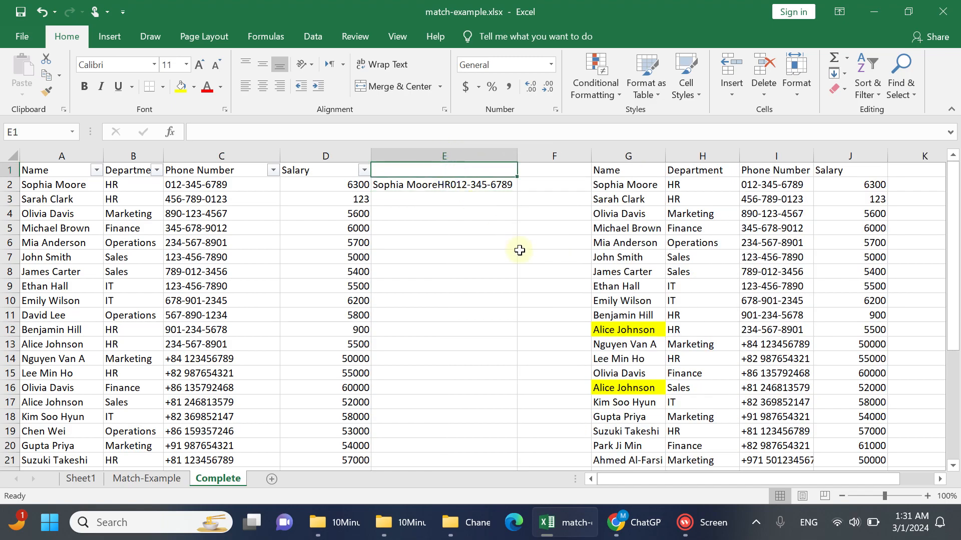
text(Comp)
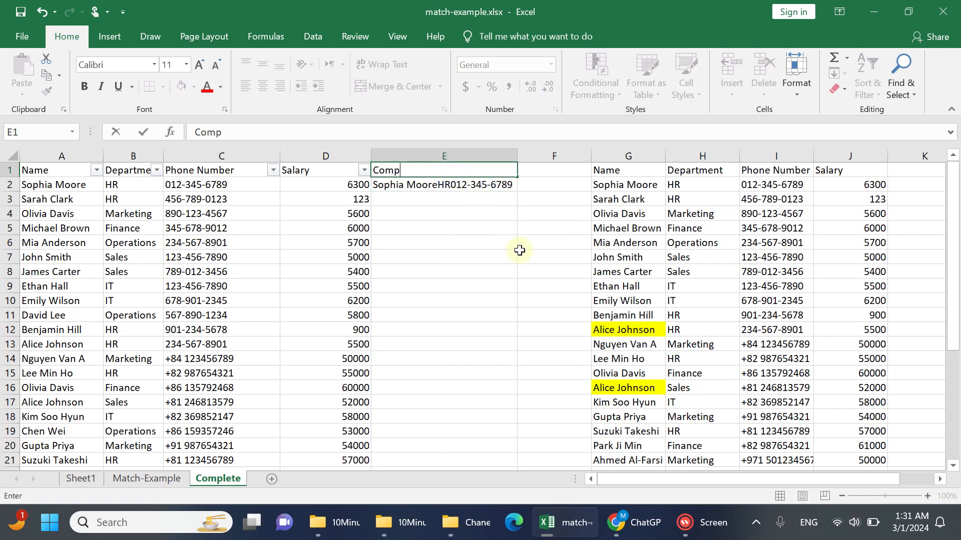
text(leteKey)
key(Return)
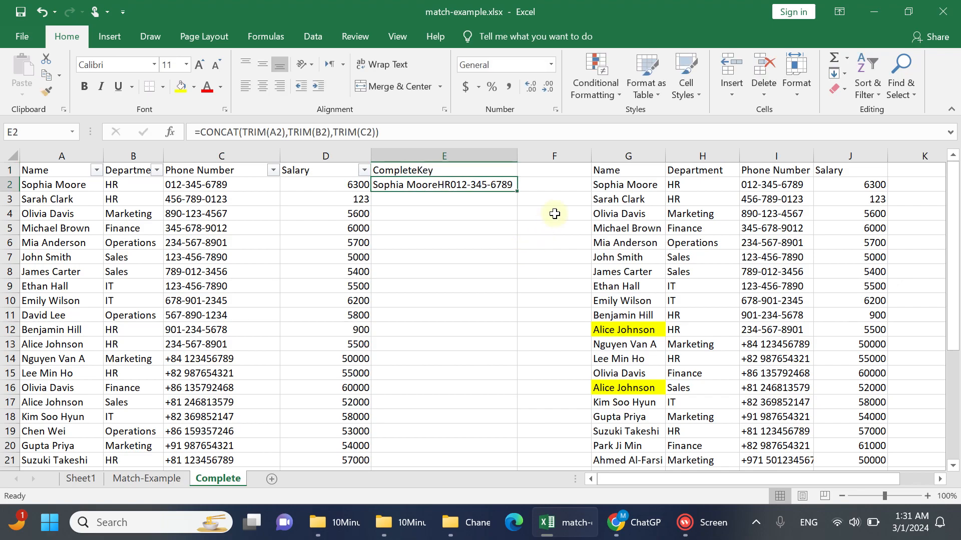
Enter =CONCAT(TRIM(G2),TRIM(H2),TRIM(I2)) in K2 to build the matching key for the reduced employee list
click(573, 171)
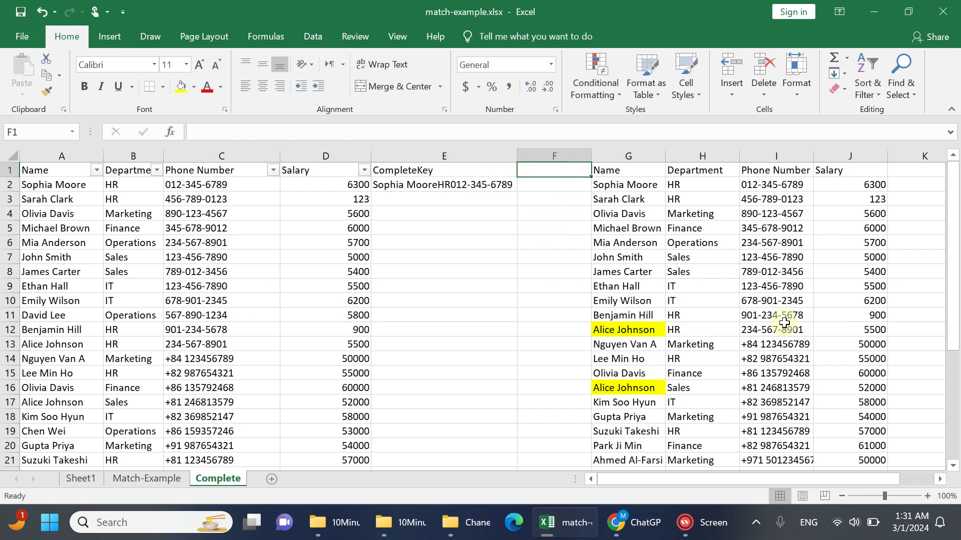
click(940, 479)
click(939, 478)
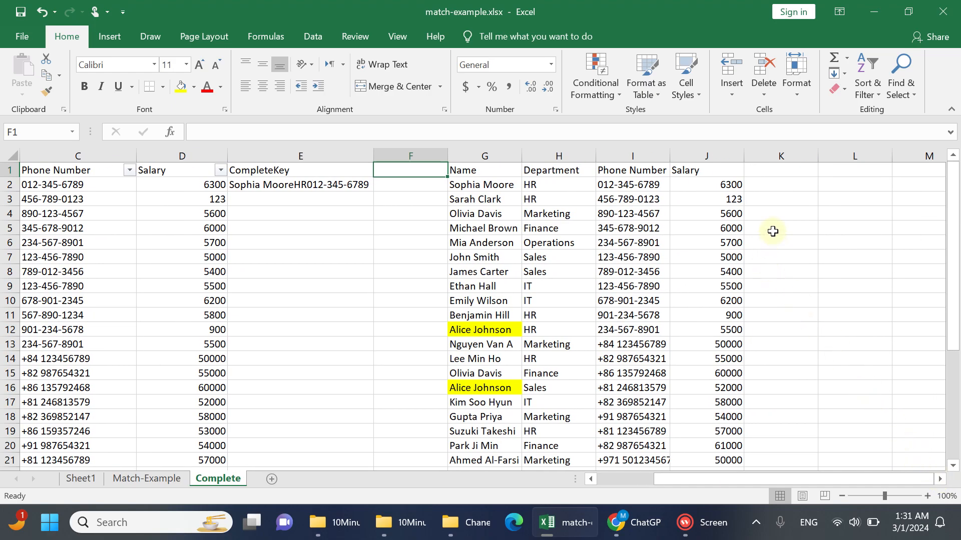
click(789, 185)
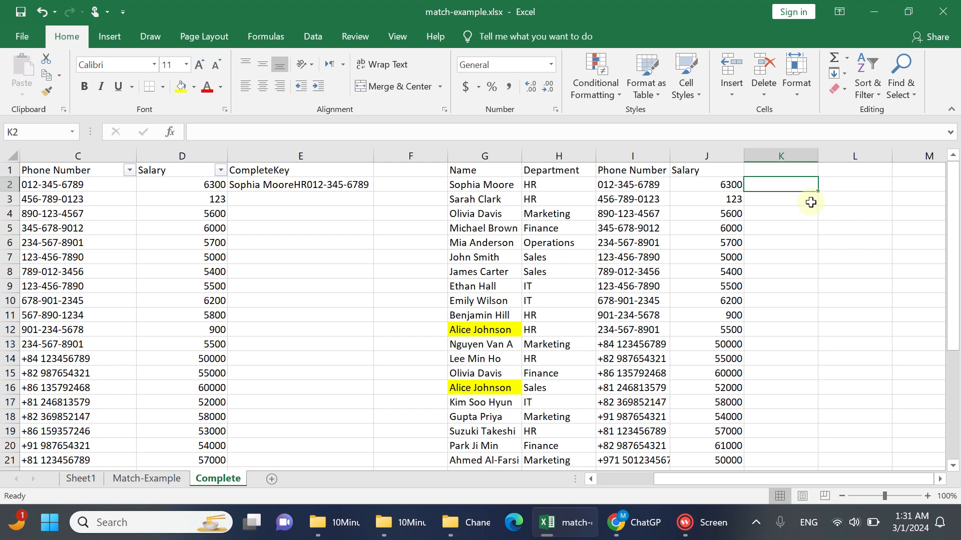
text(=CONCAT()
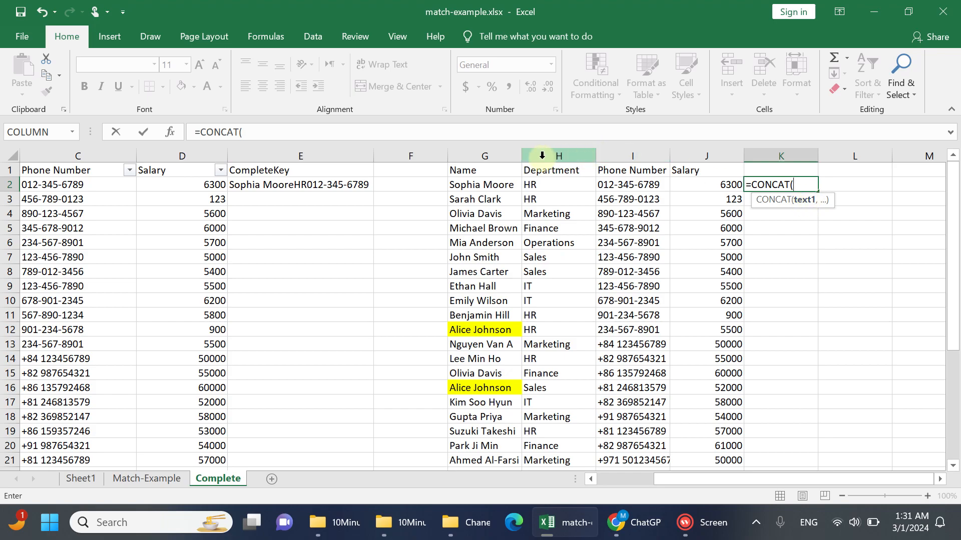
text(trim)
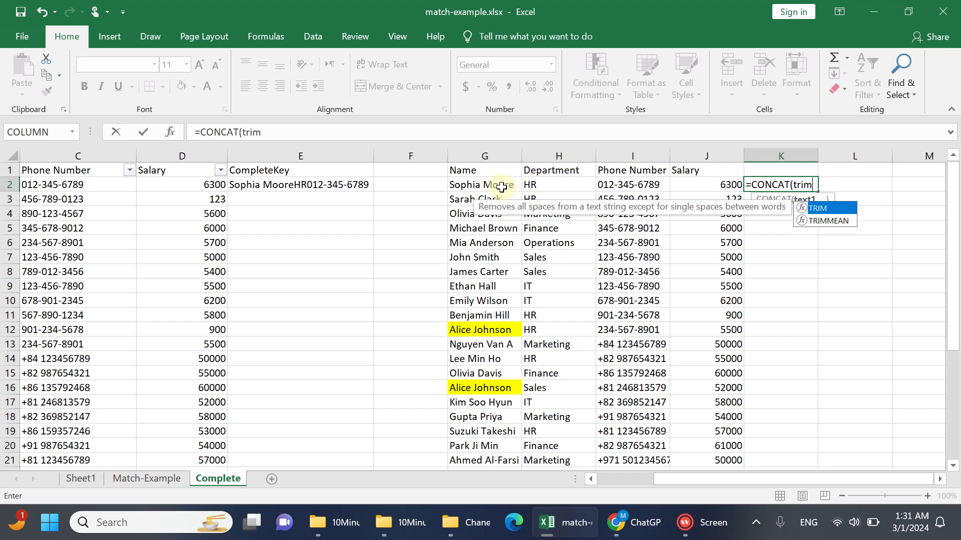
key(Tab)
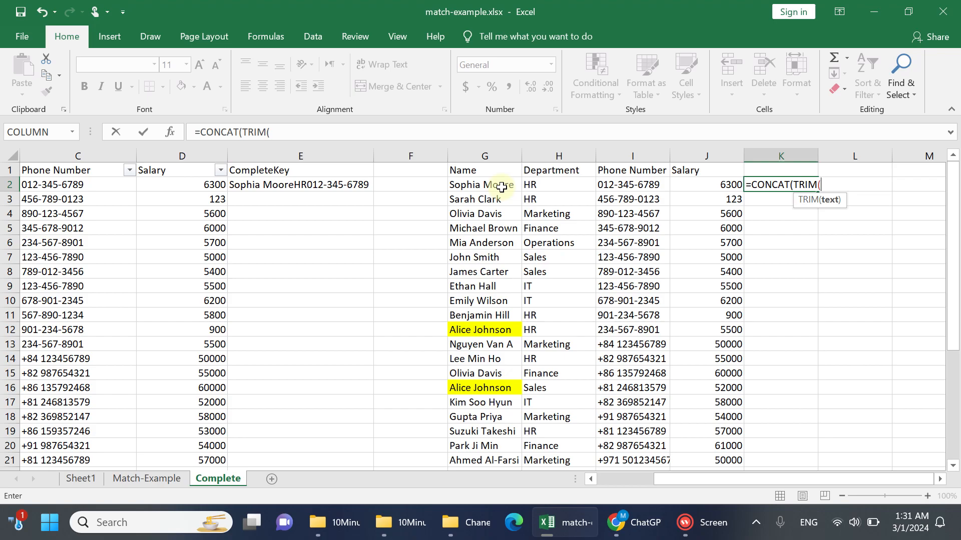
click(501, 187)
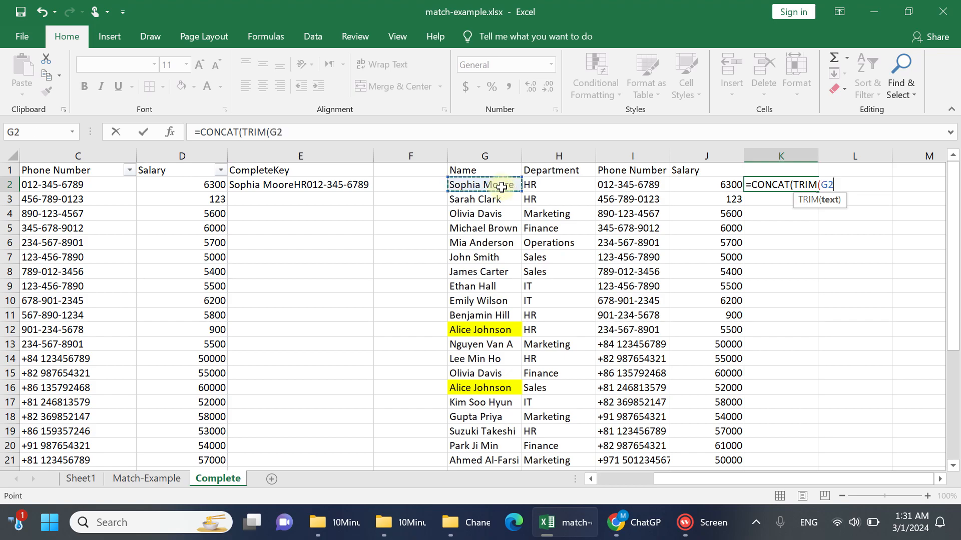
text(),trim)
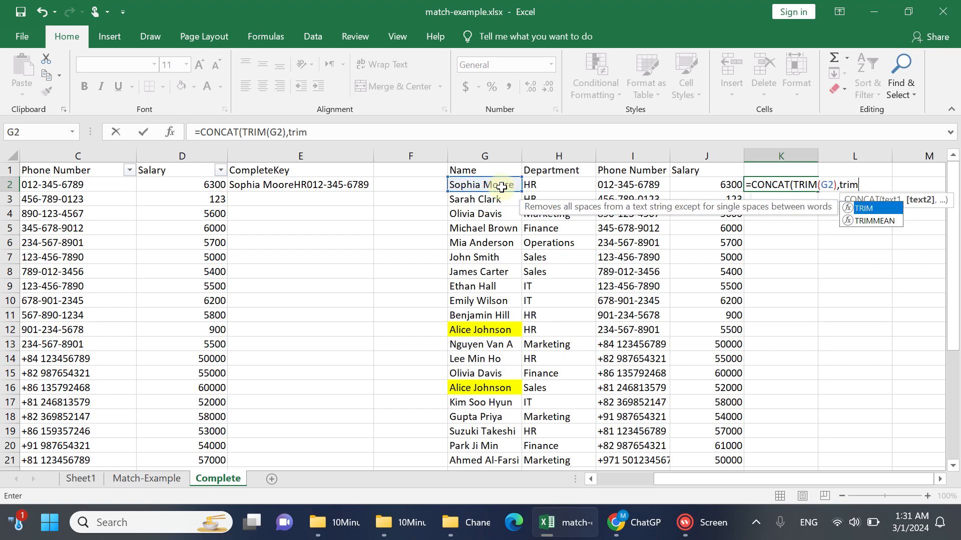
key(Tab)
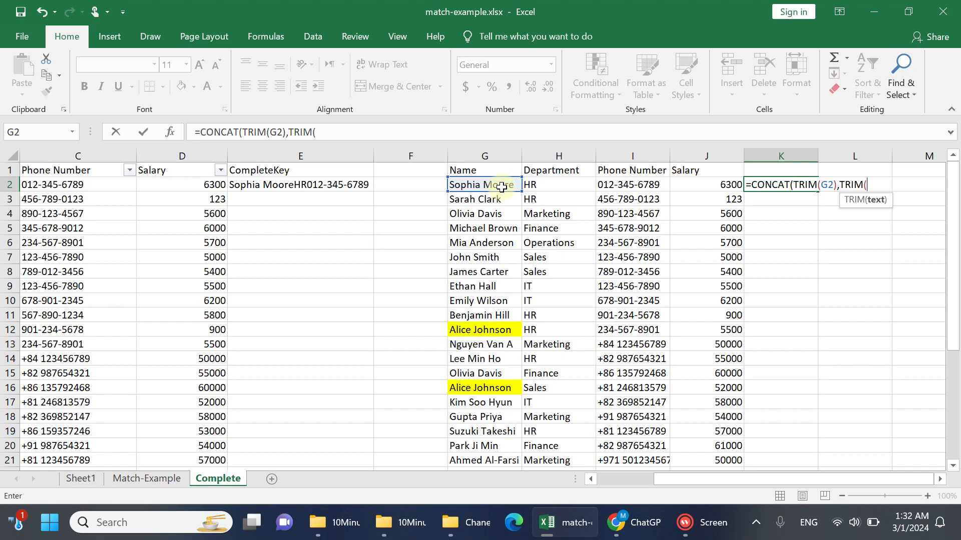
click(562, 188)
text(),)
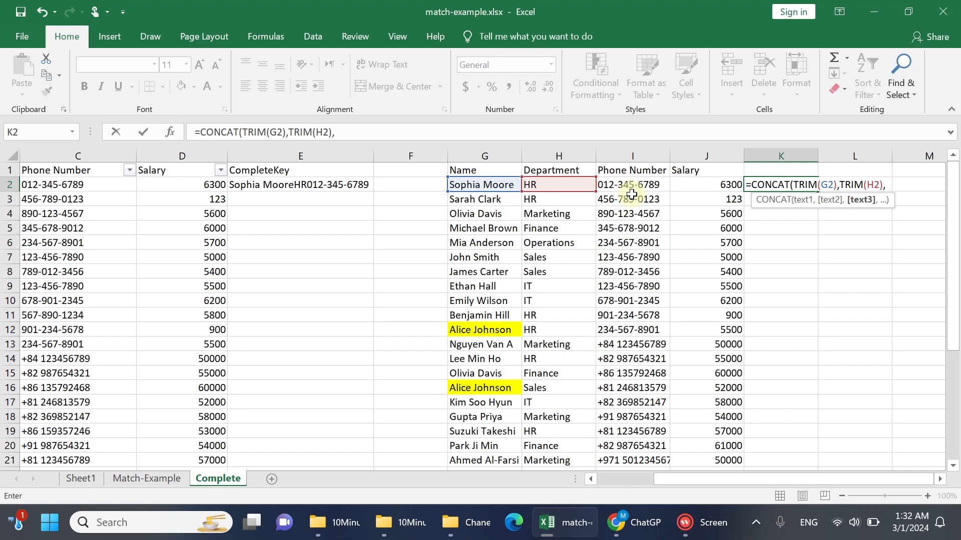
text(tr)
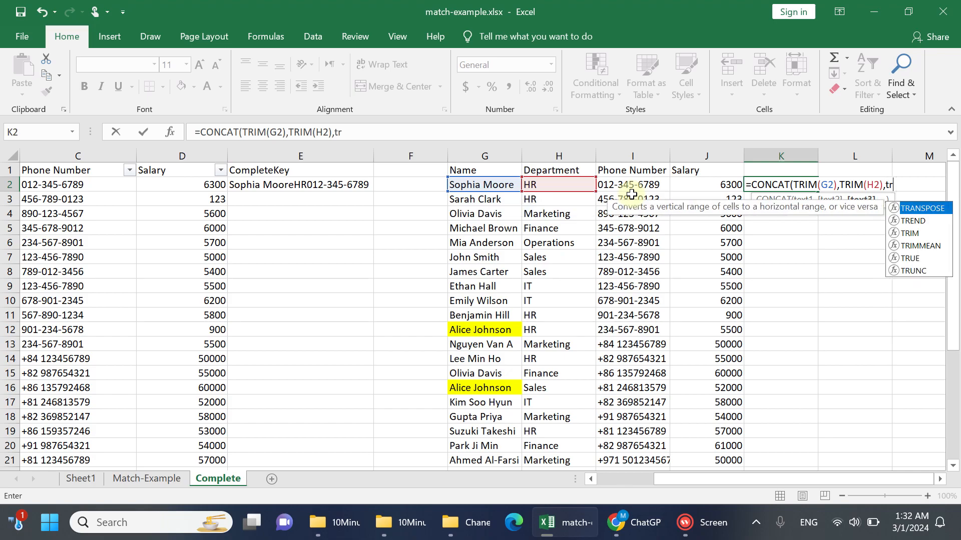
key(Tab)
click(643, 185)
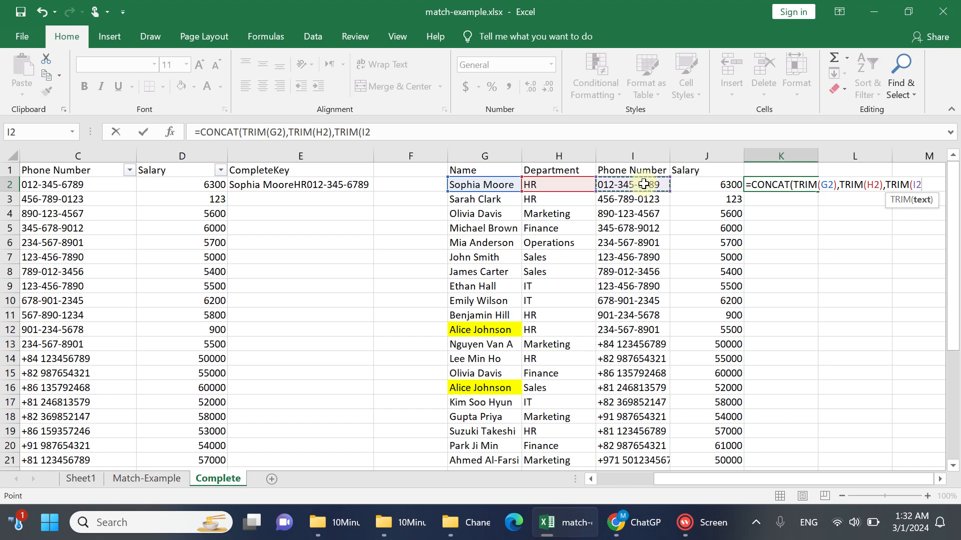
text()))
key(Return)
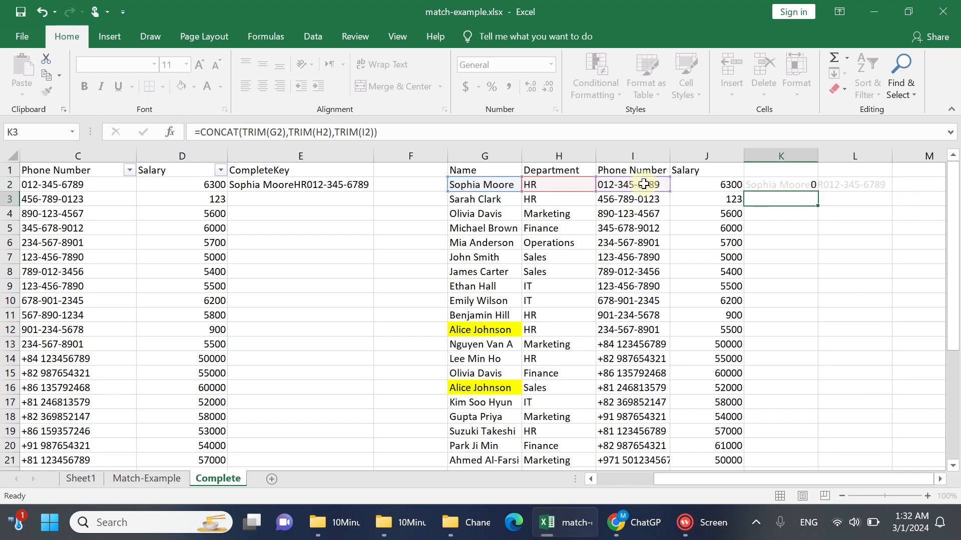
Enter the header IncompleteKey in K1
drag(817, 155, 819, 154)
click(800, 164)
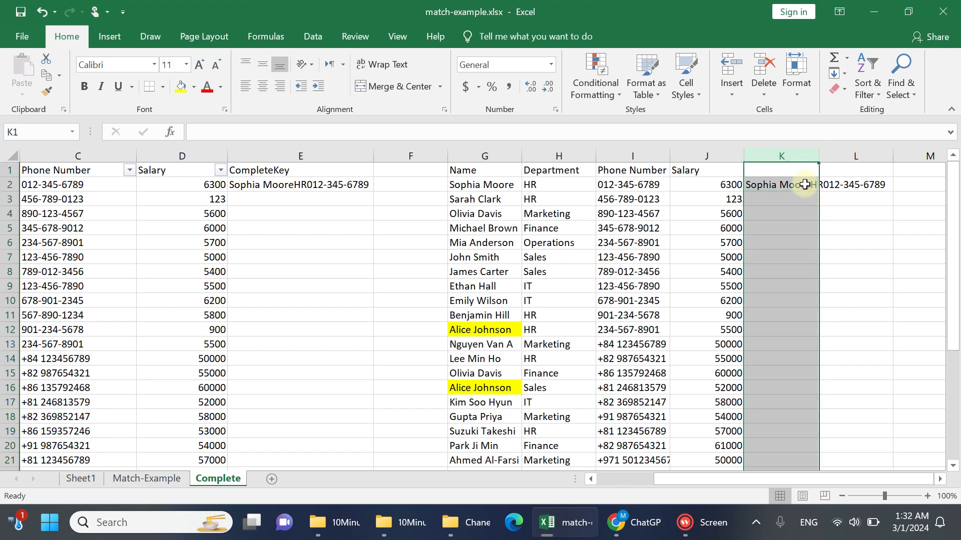
click(802, 170)
text(Incomplete)
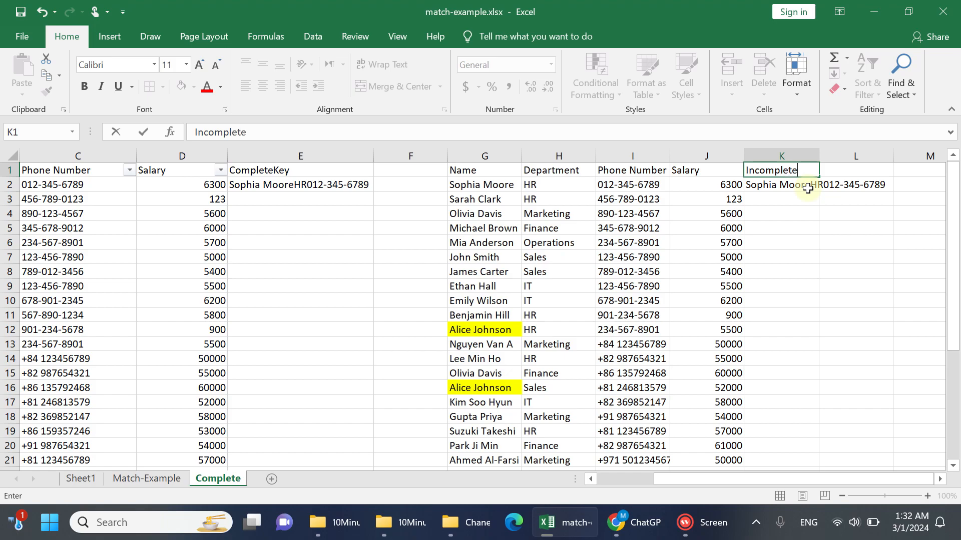
text(Key)
key(Return)
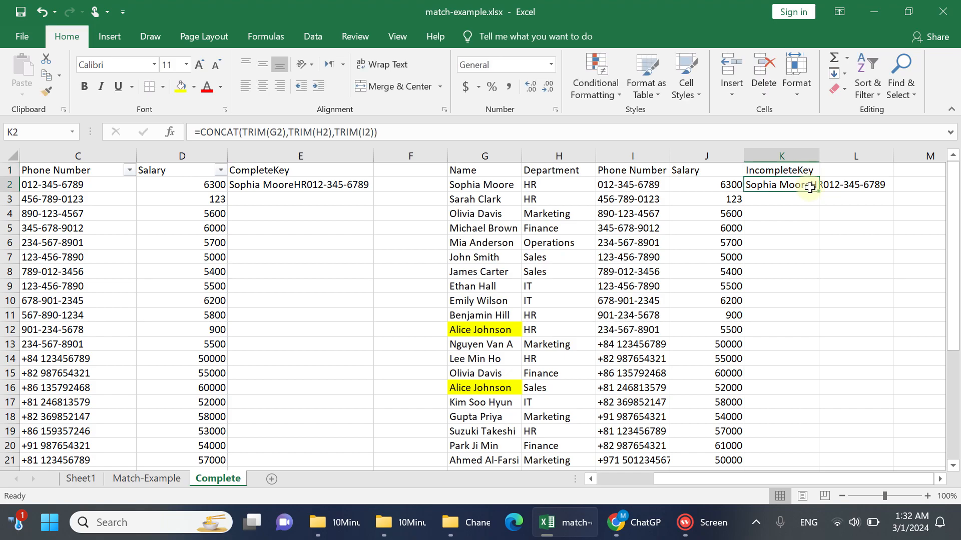
Fill the key formulas in K2 and E2 down their whole lists and auto-fit the width of column E
double_click(819, 192)
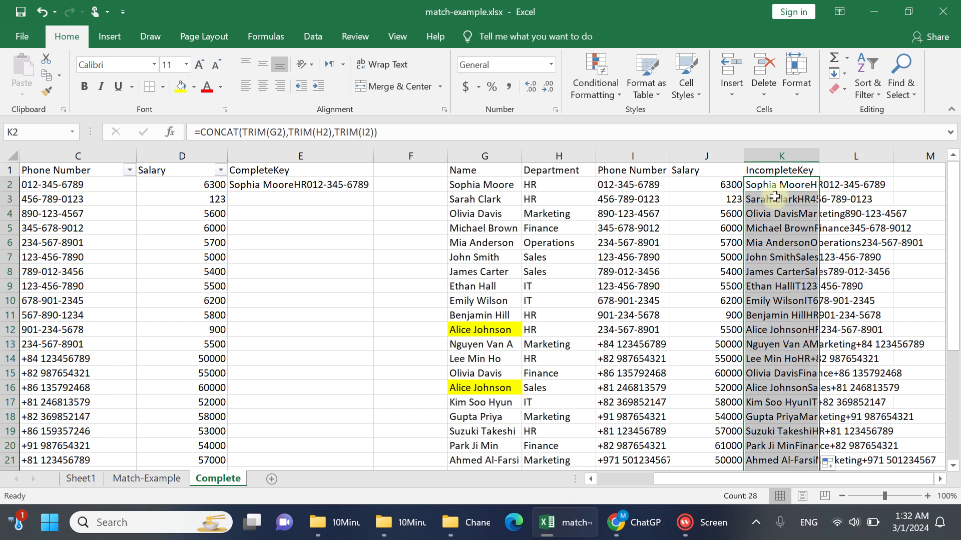
click(365, 185)
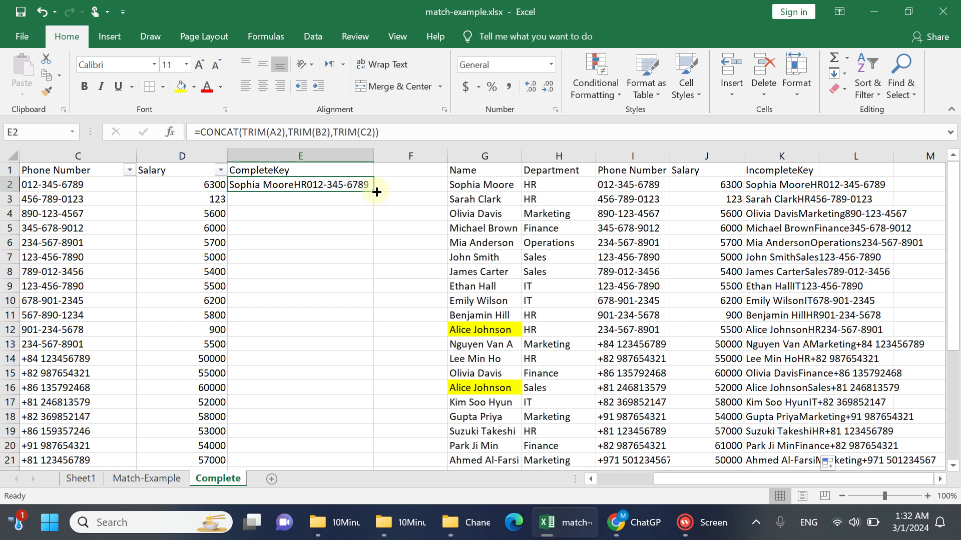
double_click(374, 190)
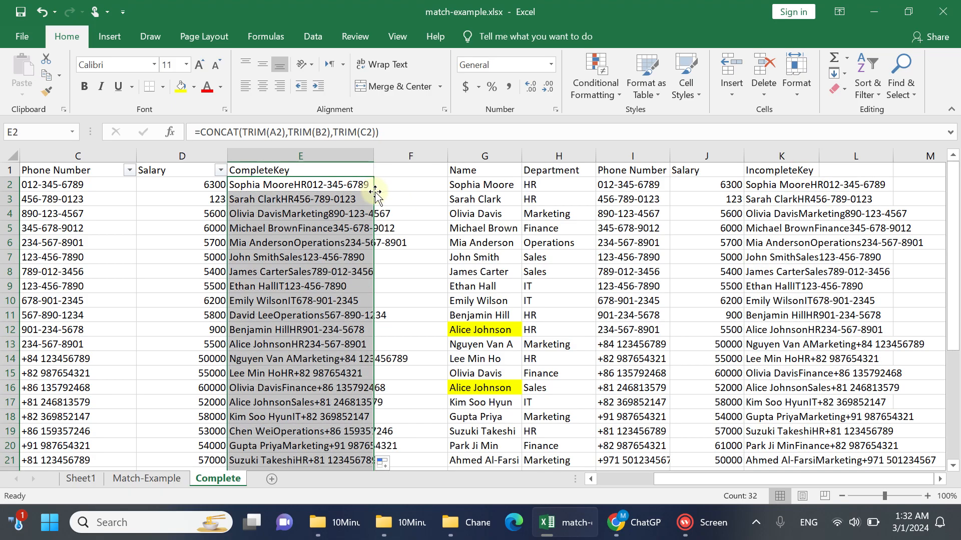
double_click(373, 155)
click(351, 185)
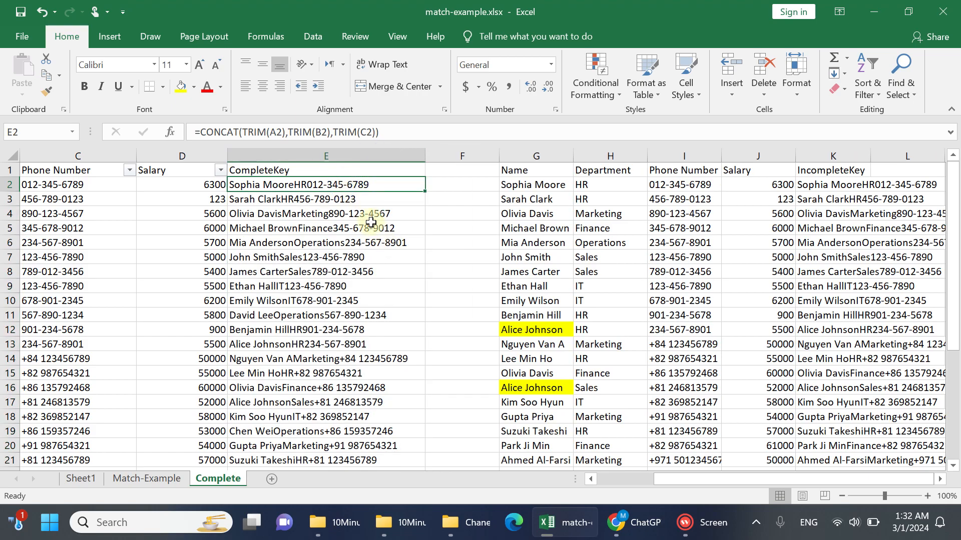
click(332, 156)
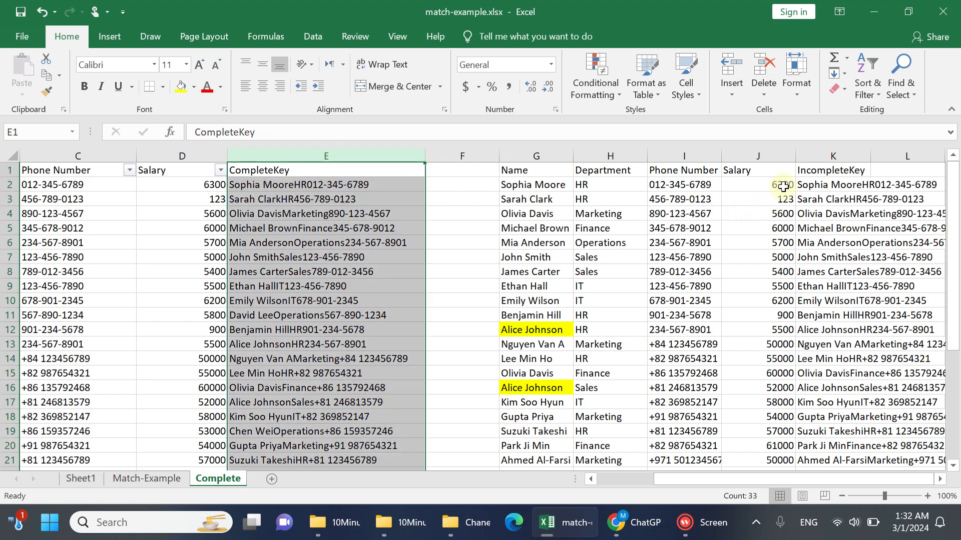
click(829, 155)
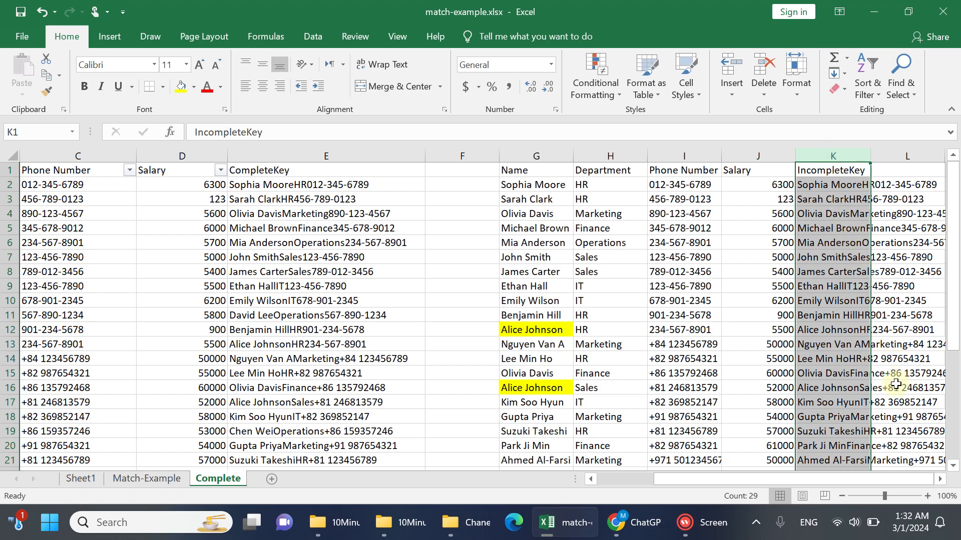
click(473, 184)
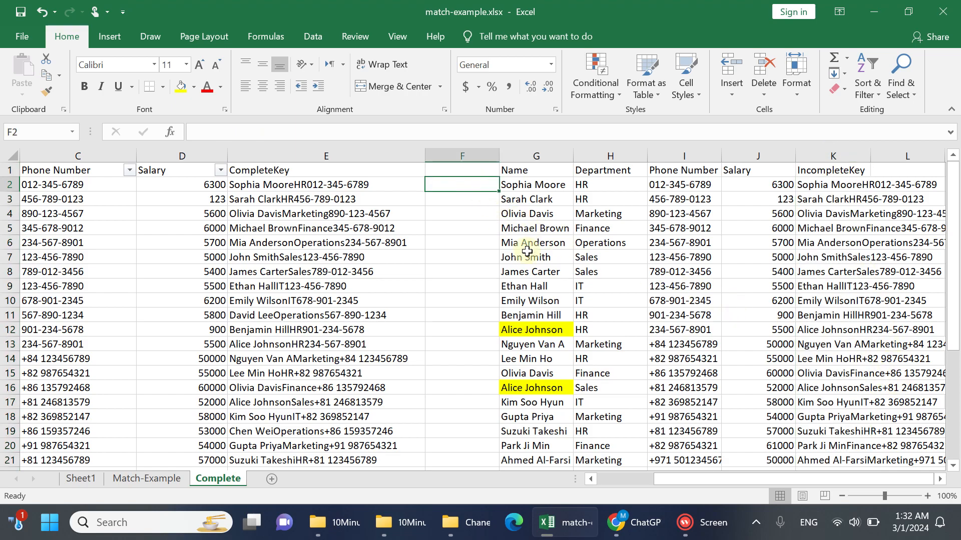
text(=)
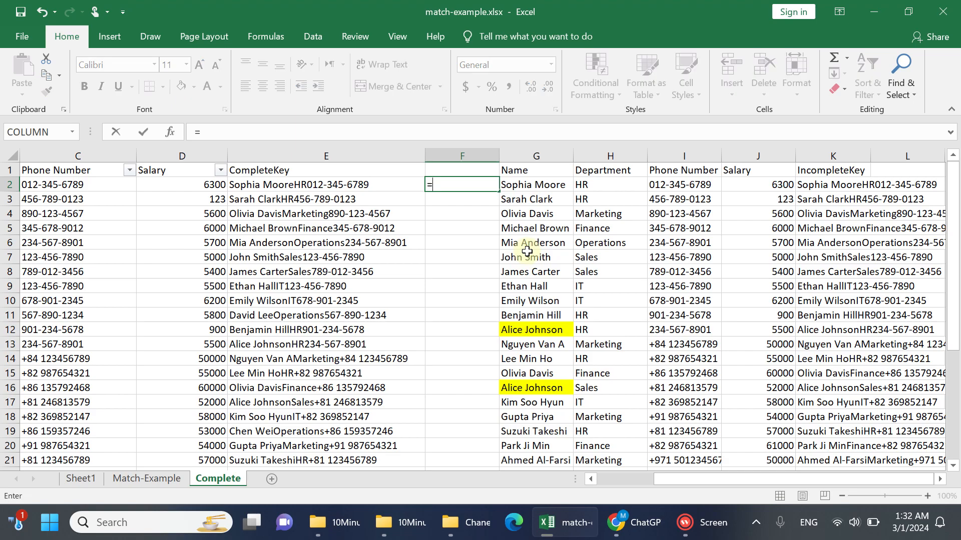
click(422, 200)
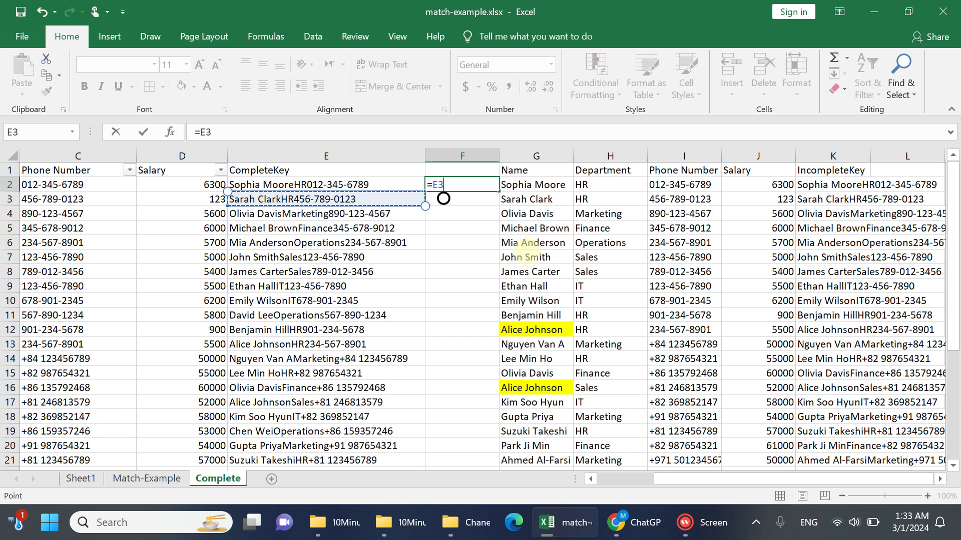
key(Escape)
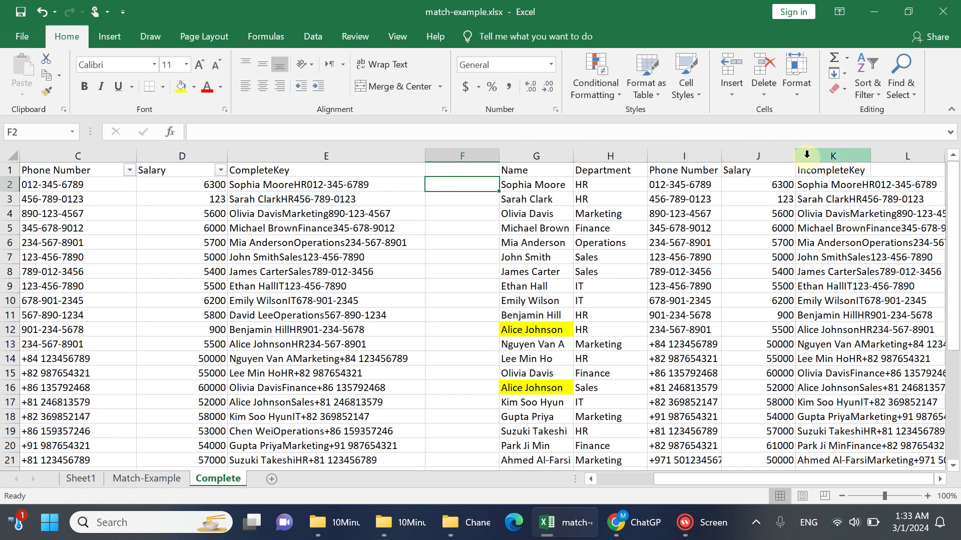
Auto-fit the width of the IncompleteKey column K and review the key formulas in E2 and K2
click(835, 155)
double_click(870, 155)
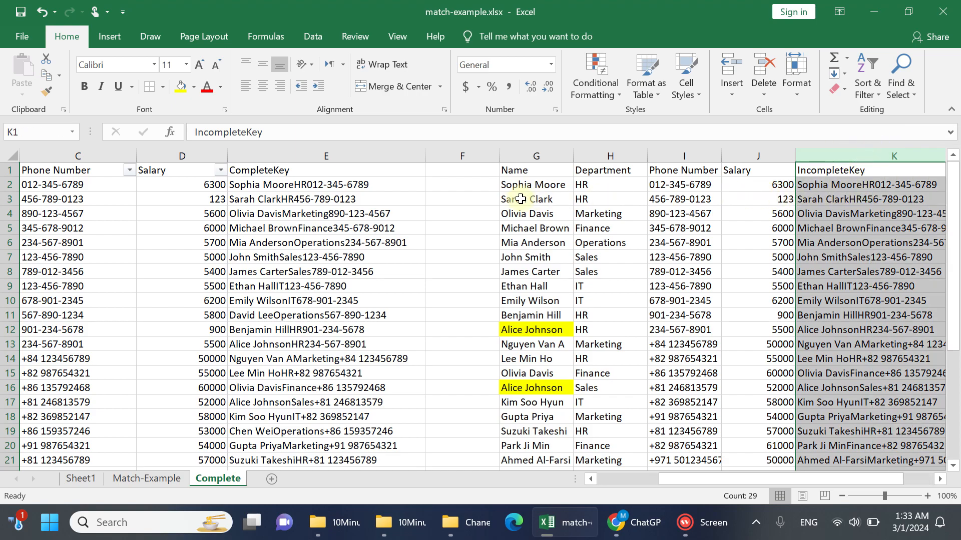
click(378, 190)
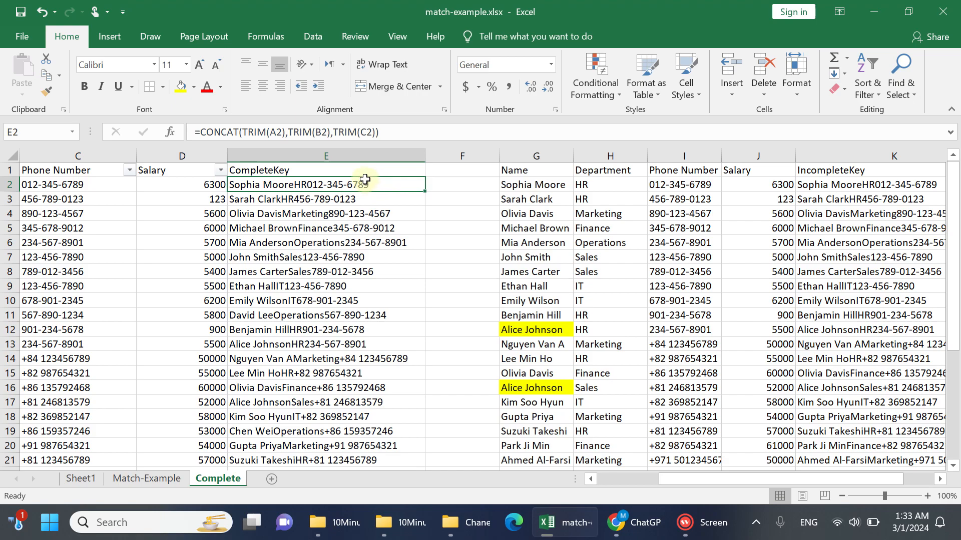
click(358, 156)
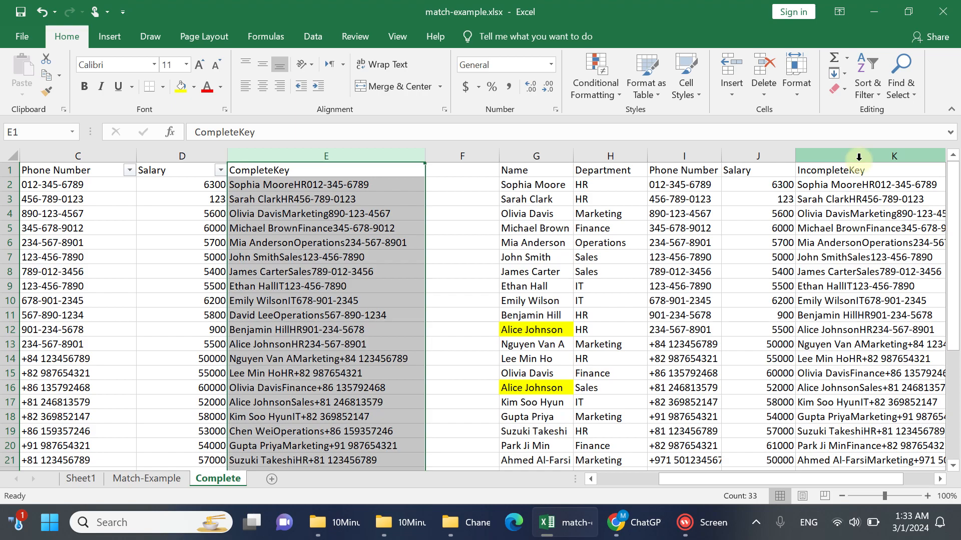
click(378, 185)
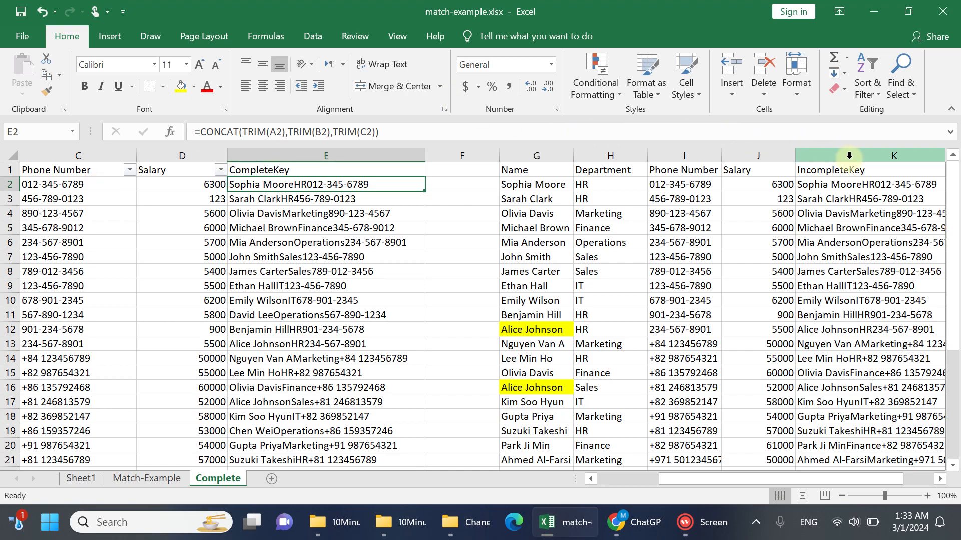
click(849, 183)
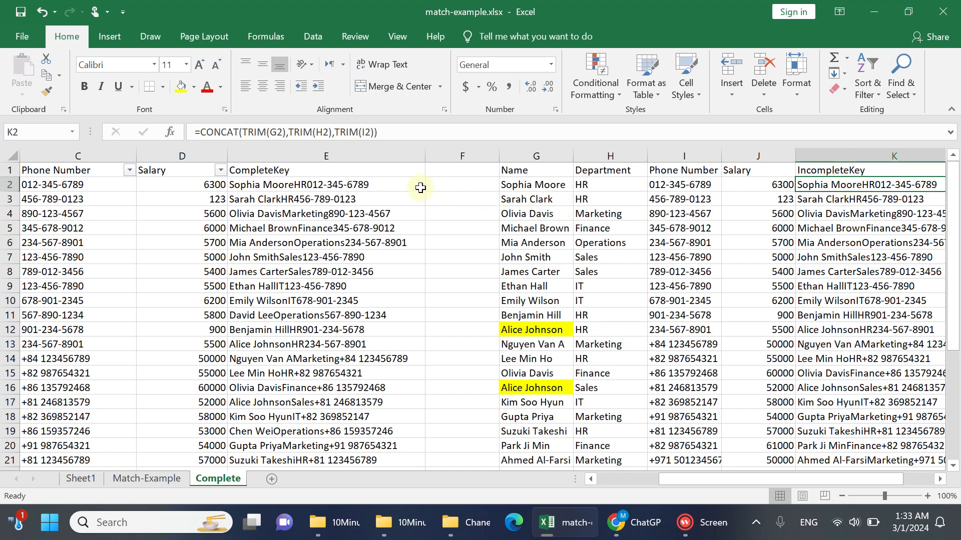
click(454, 183)
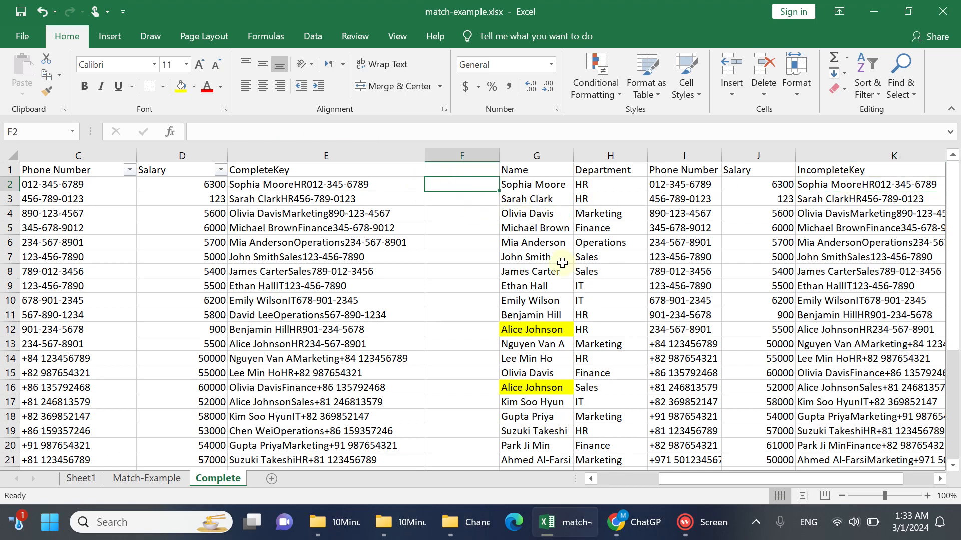
text(=)
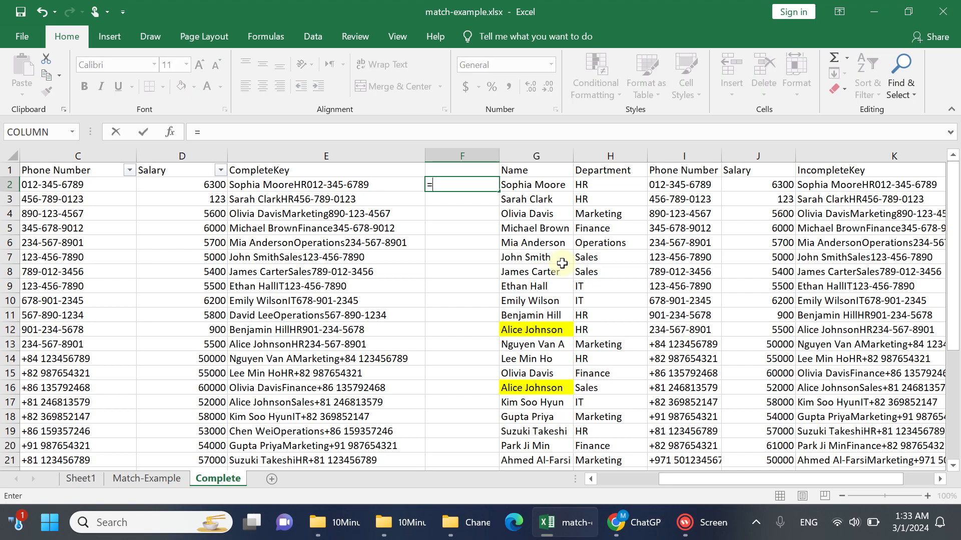
text(mat)
key(Tab)
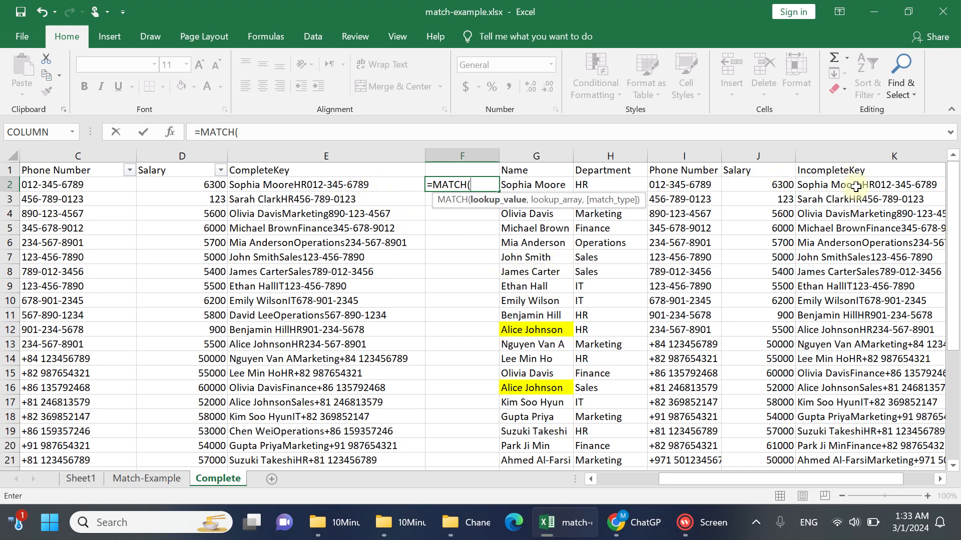
key(Escape)
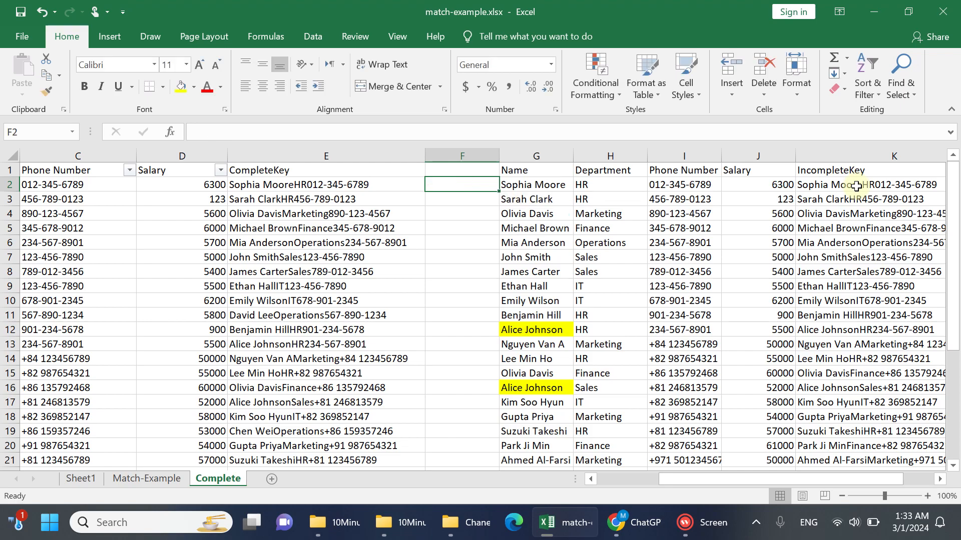
Define the workbook-scope name IncompleteKey for the whole key column K1:K29
click(857, 186)
click(860, 169)
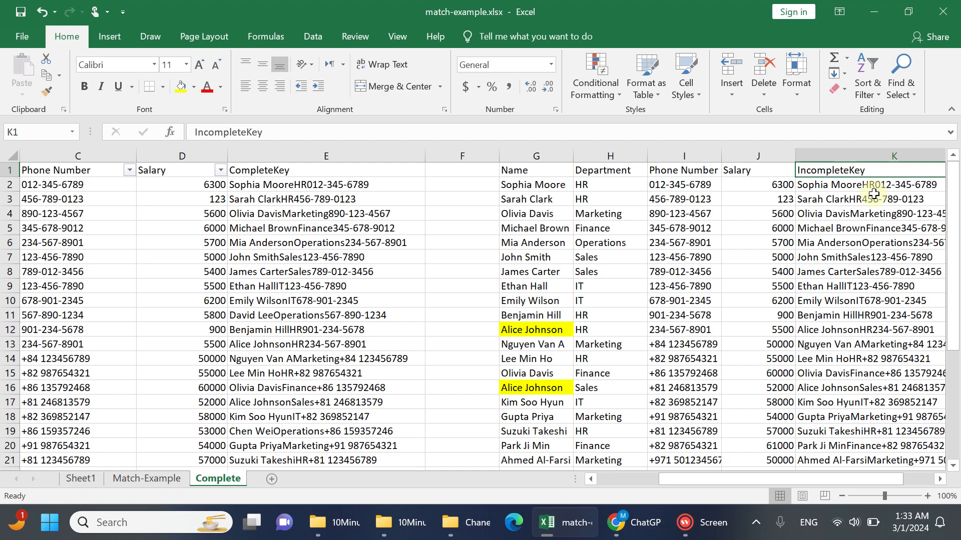
key(ctrl+shift+Down)
right_click(743, 248)
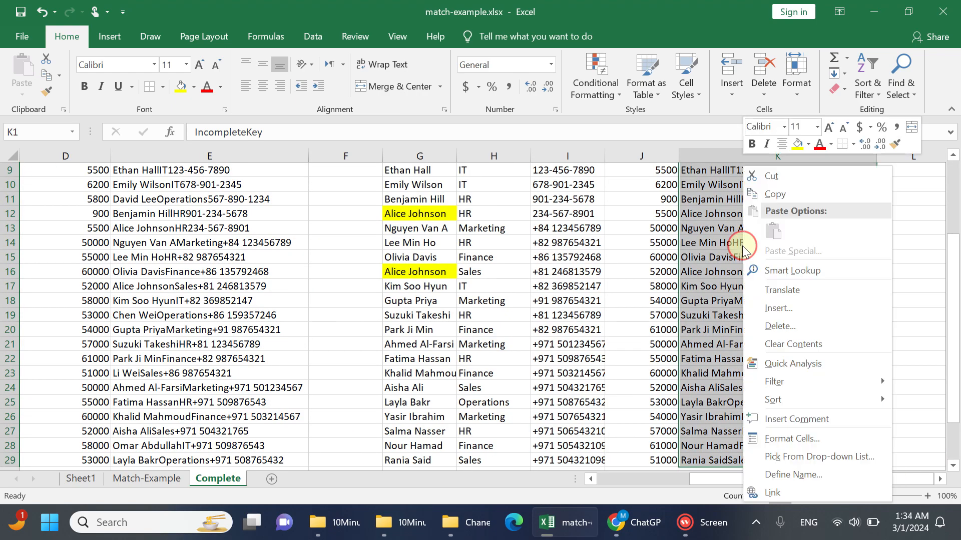
click(802, 475)
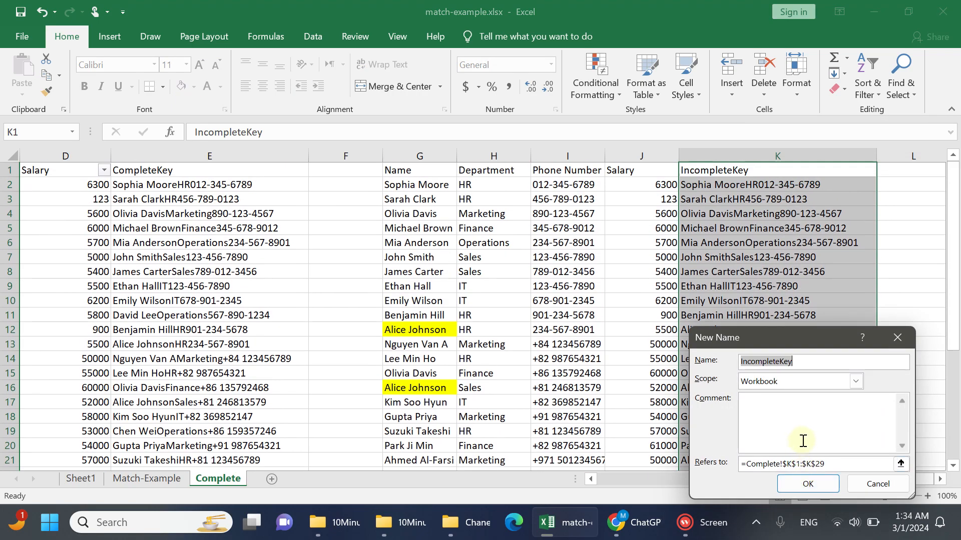
click(805, 481)
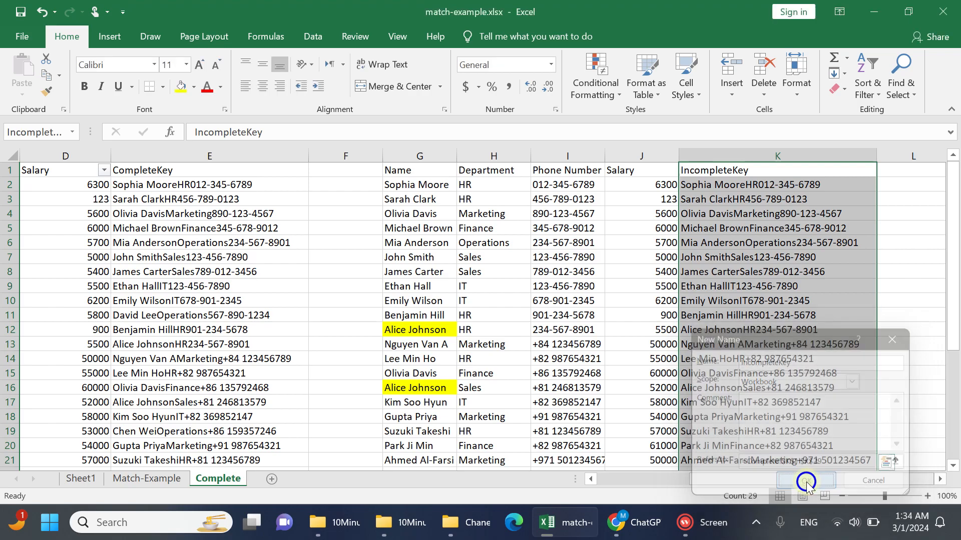
Enter =MATCH(E2,IncompleteKey,0) in F2 to look up the first complete key in the reduced list with an exact match
click(345, 185)
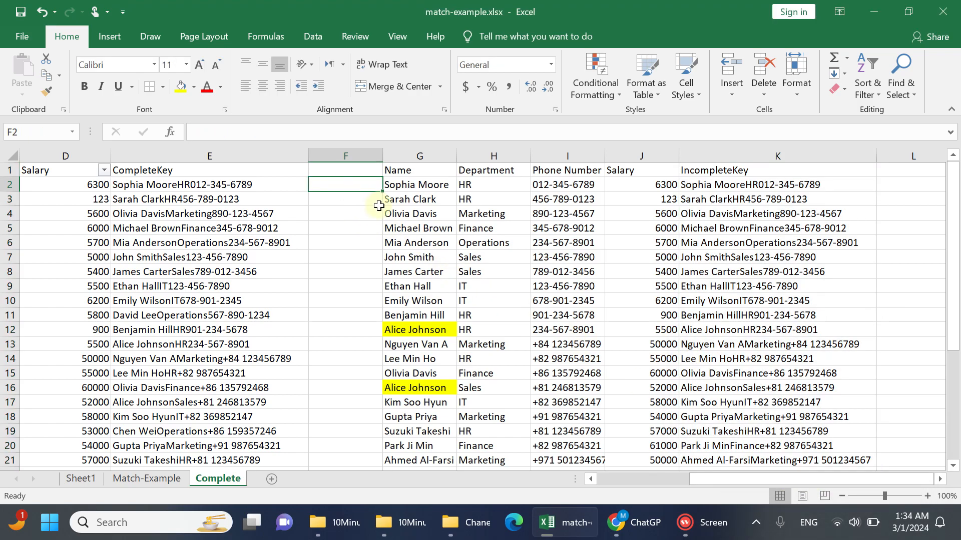
text(=mat)
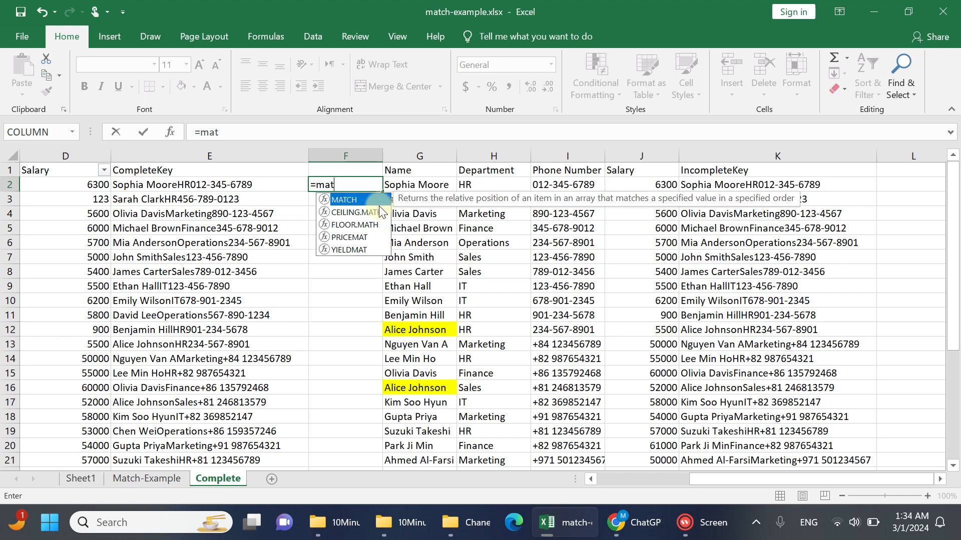
key(Tab)
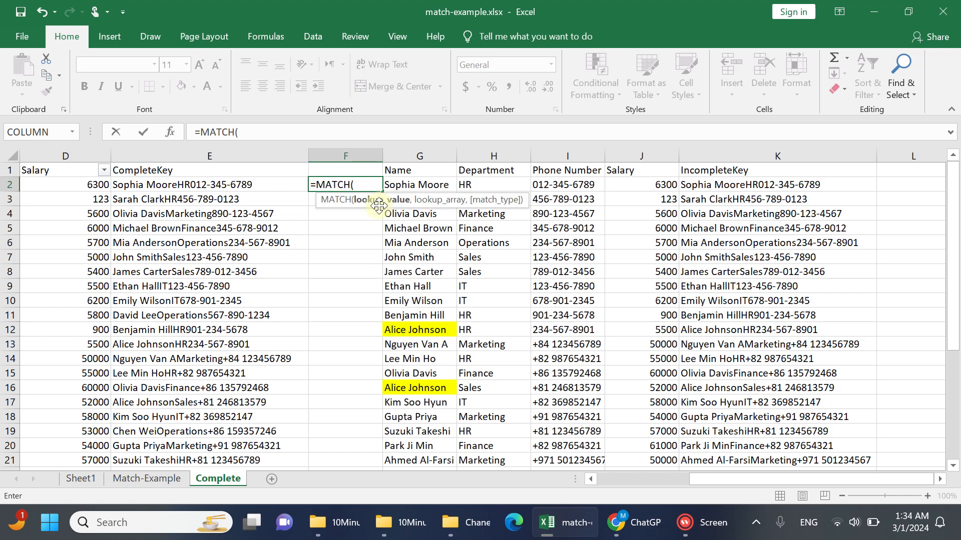
click(263, 183)
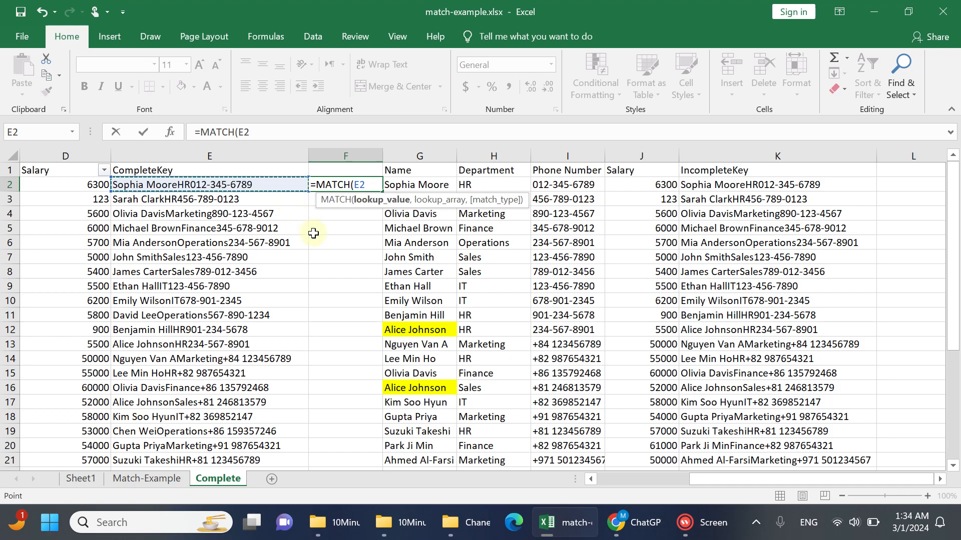
text(,in)
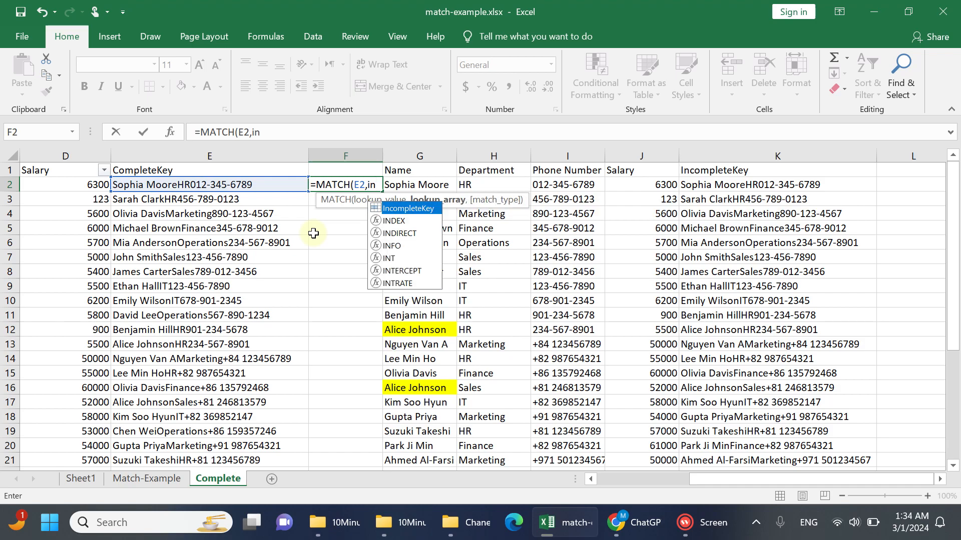
key(Tab)
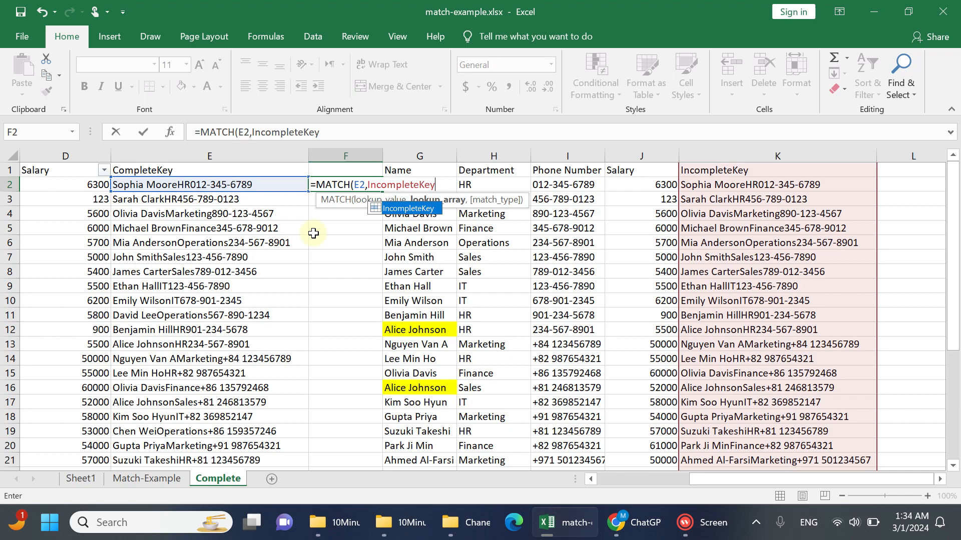
text(,)
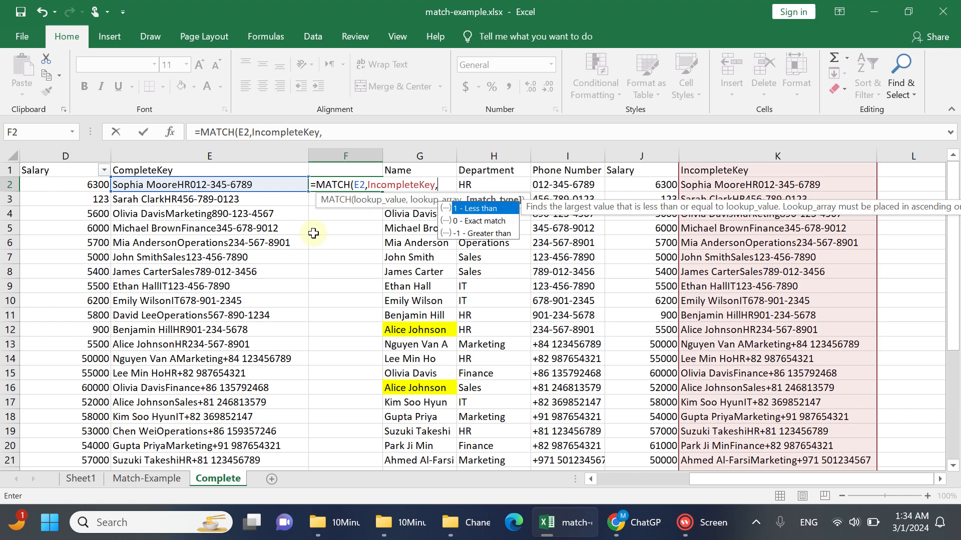
key(Down)
key(Tab)
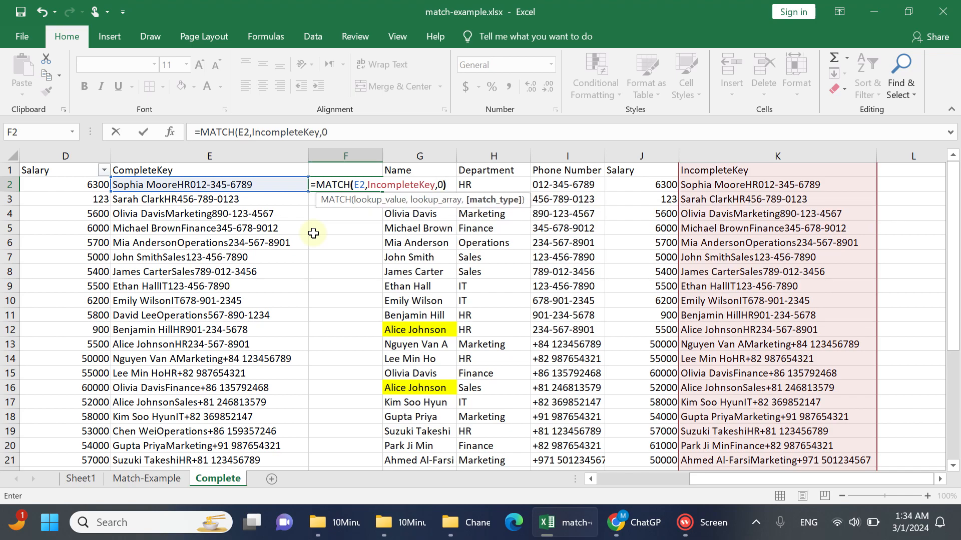
text())
key(Return)
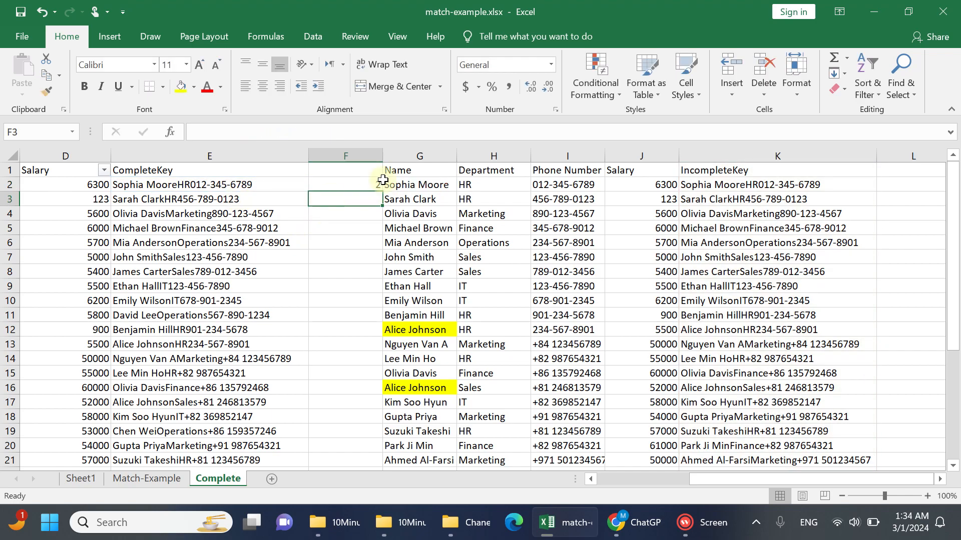
Fill the MATCH formula in F2 down the whole list and enter the header NotFound in F1
click(369, 185)
double_click(379, 191)
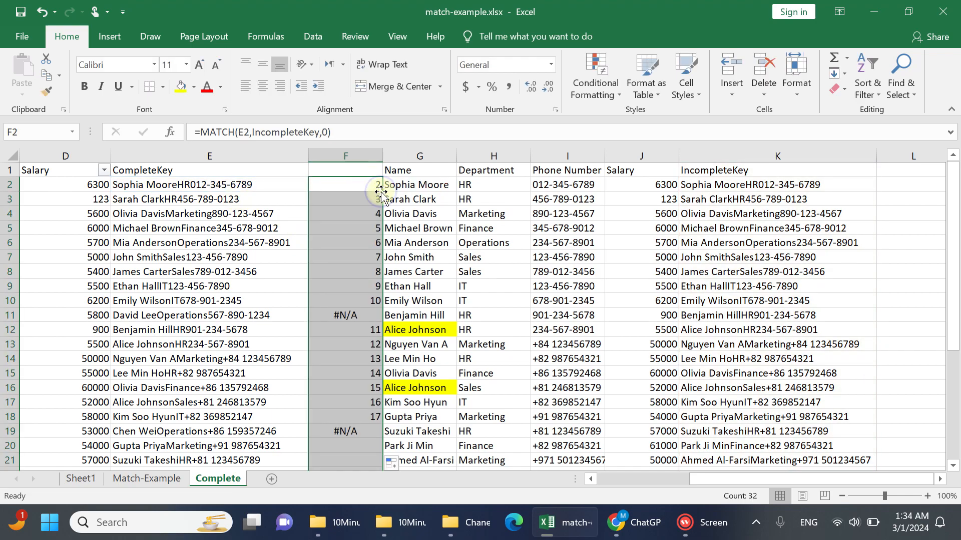
click(357, 170)
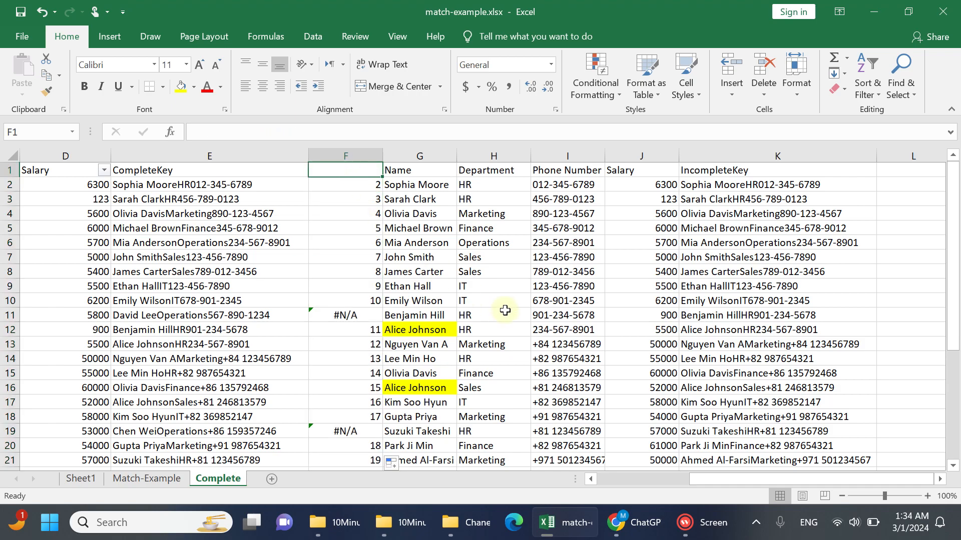
text(NotFound)
key(Return)
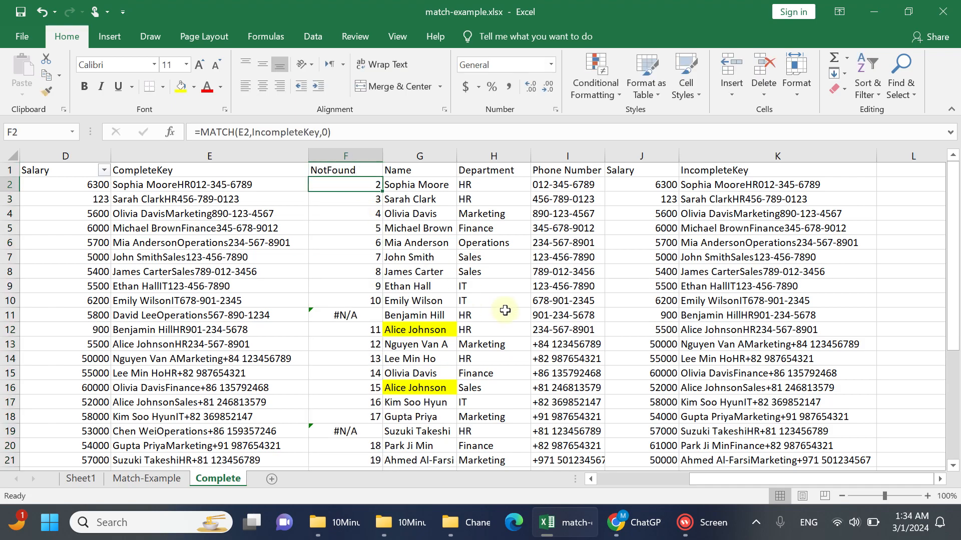
Remove the existing filter and reapply it so that the header row's filters include the NotFound column
click(369, 171)
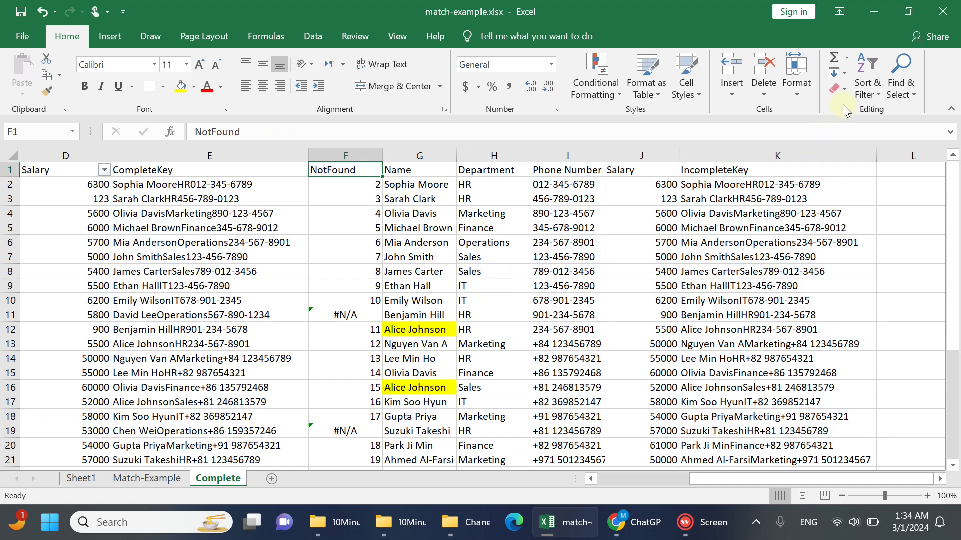
click(869, 68)
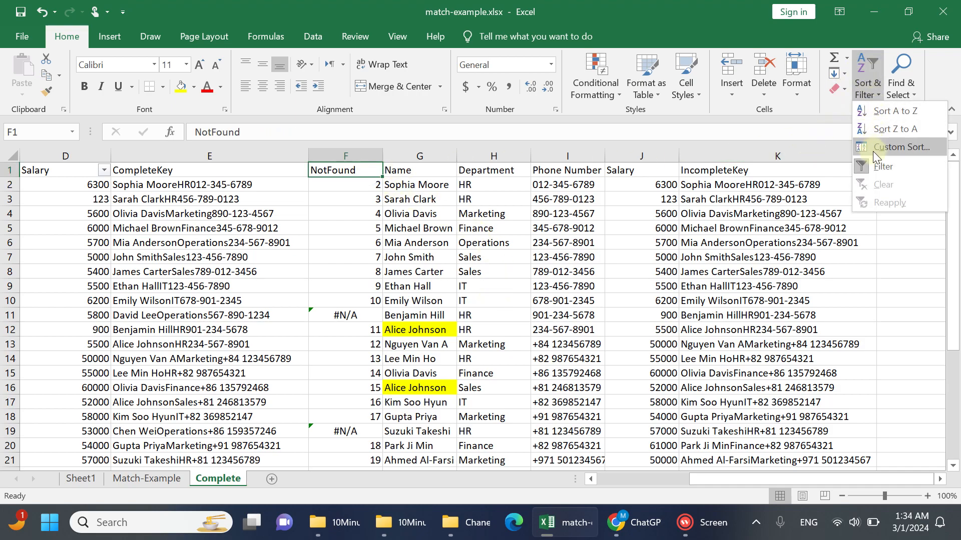
click(876, 165)
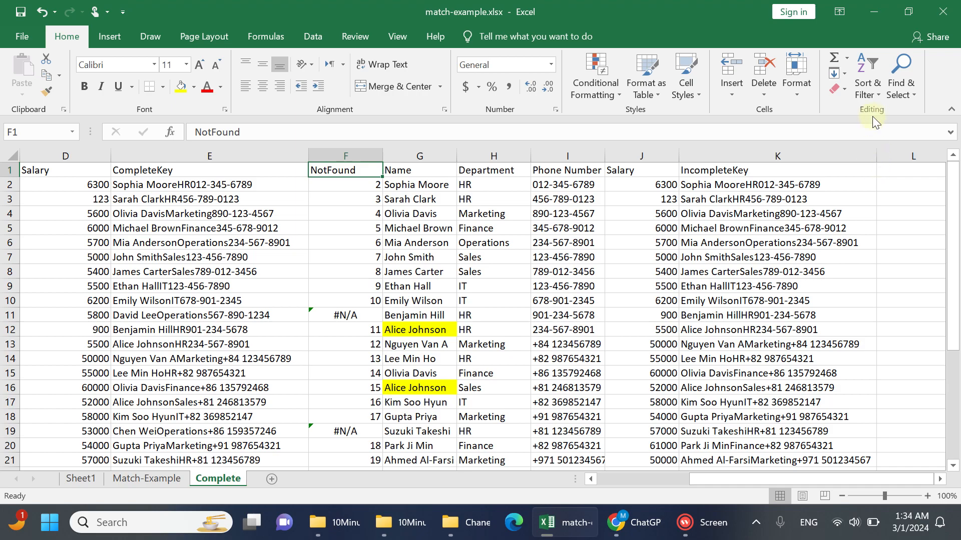
click(868, 76)
click(876, 165)
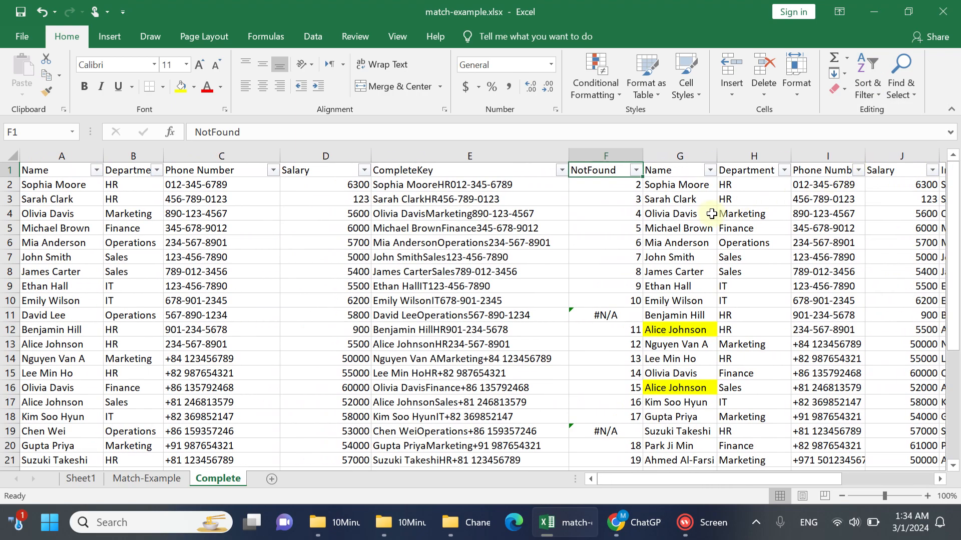
Filter the NotFound column to show only the #N/A rows
click(635, 170)
scroll(537, 350, down, 8)
click(484, 413)
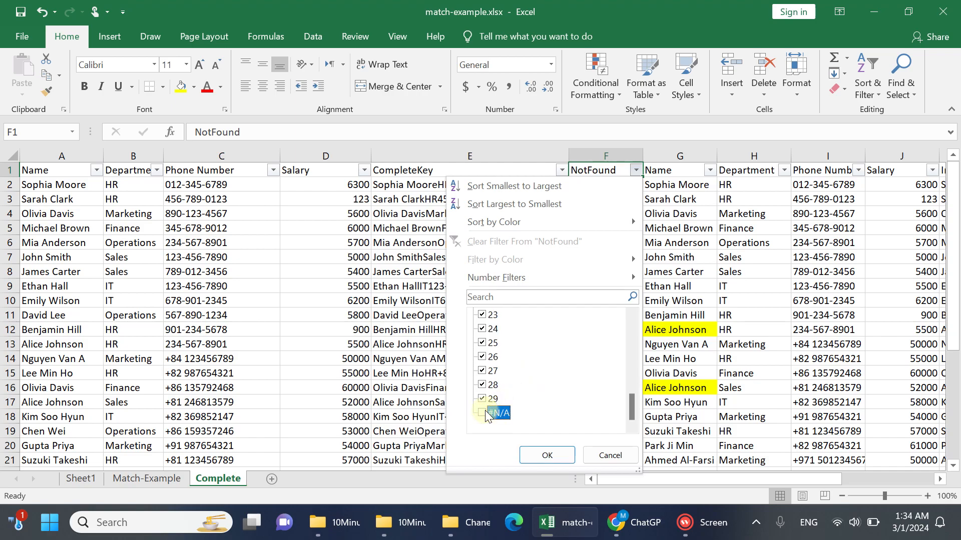
drag(631, 397, 631, 307)
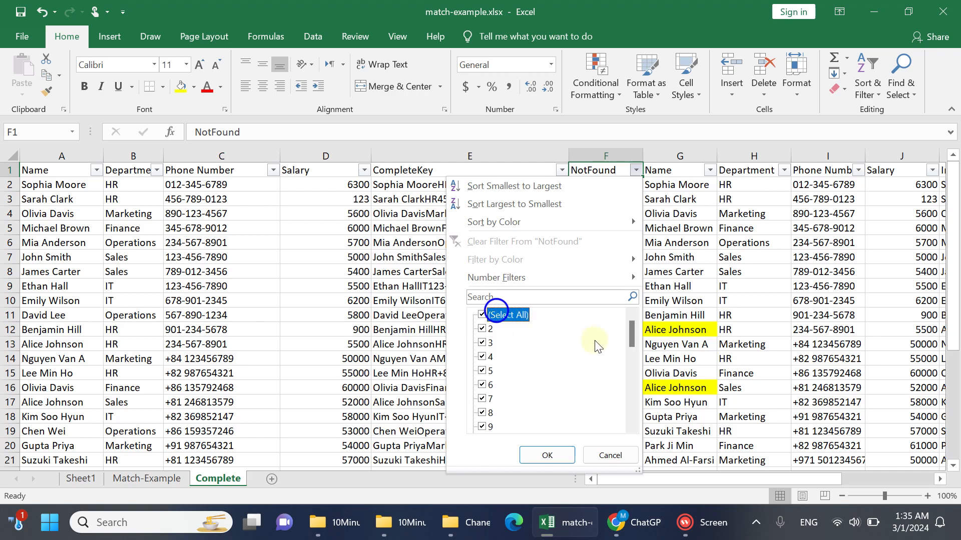
drag(630, 341, 633, 420)
click(632, 427)
click(488, 315)
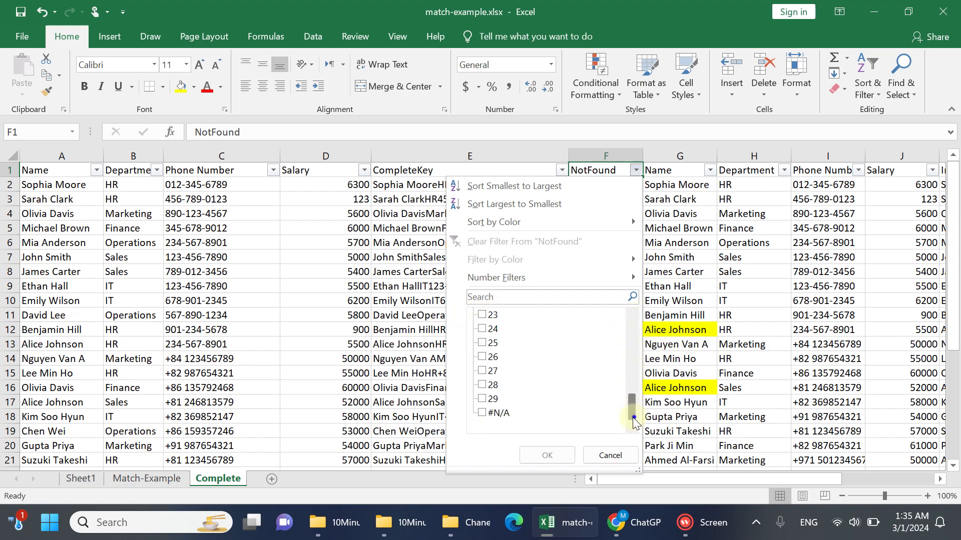
click(482, 413)
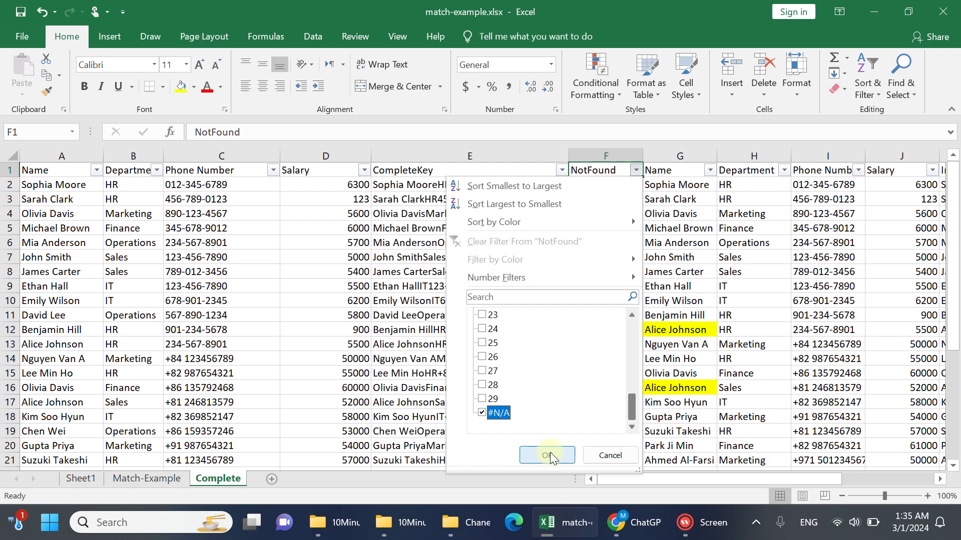
click(548, 454)
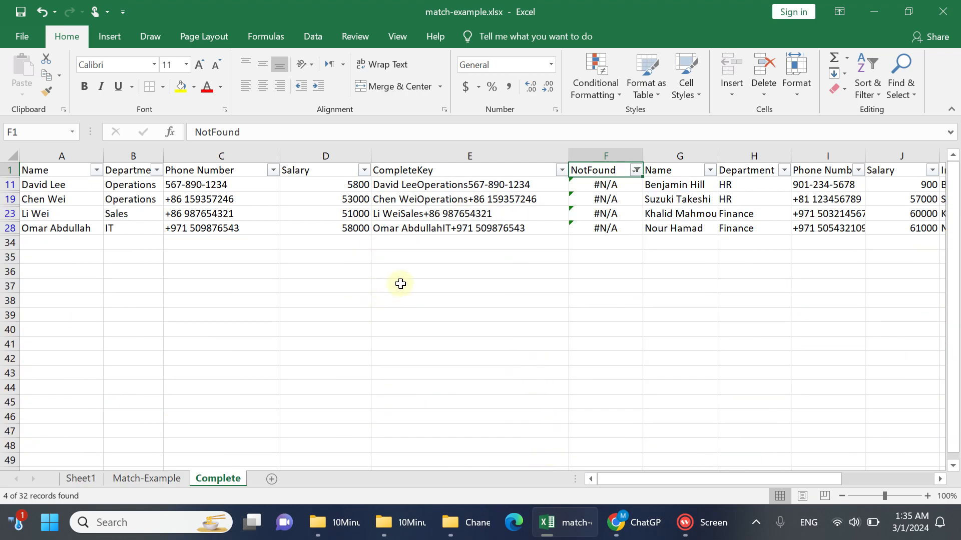
Copy the filtered Name to Salary columns with their headers and paste them as values into A1 of a new sheet
click(77, 176)
drag(77, 175, 305, 231)
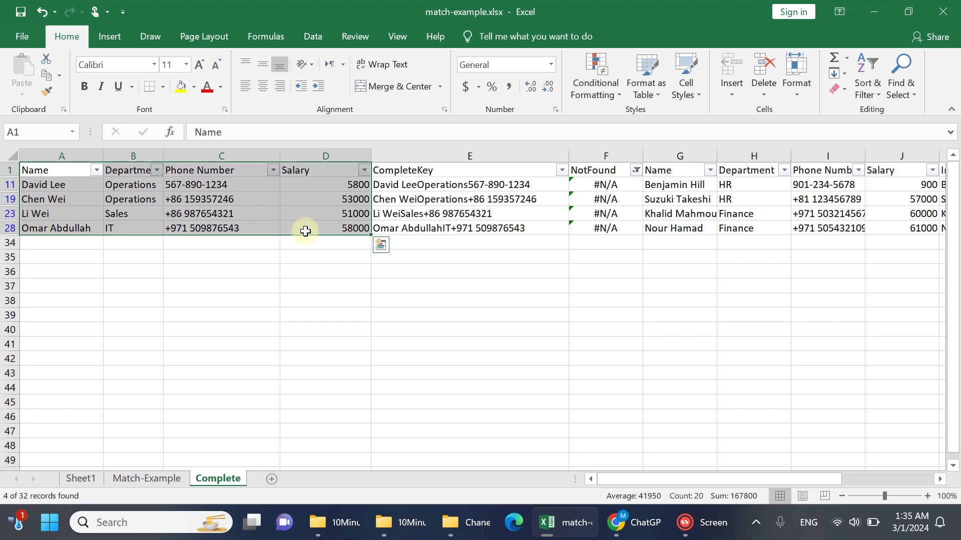
right_click(305, 195)
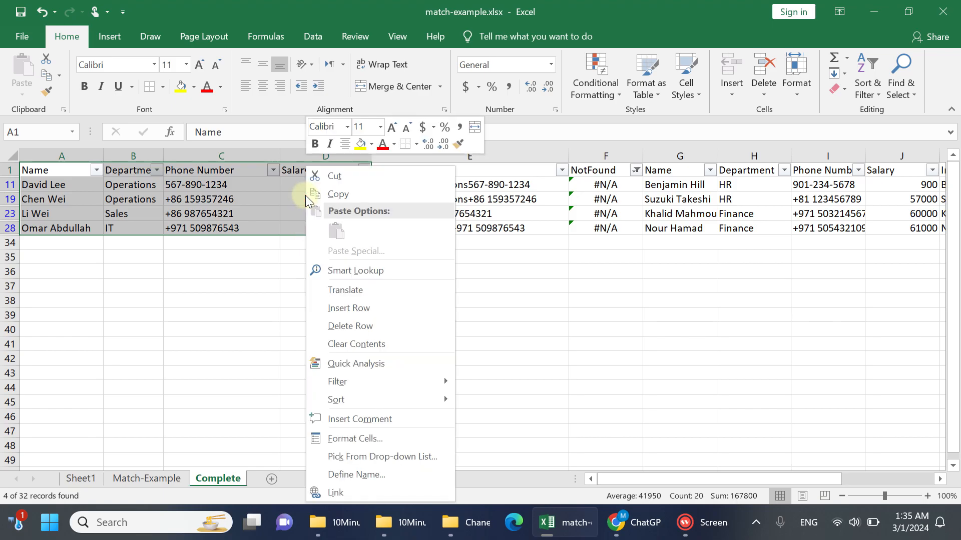
click(323, 194)
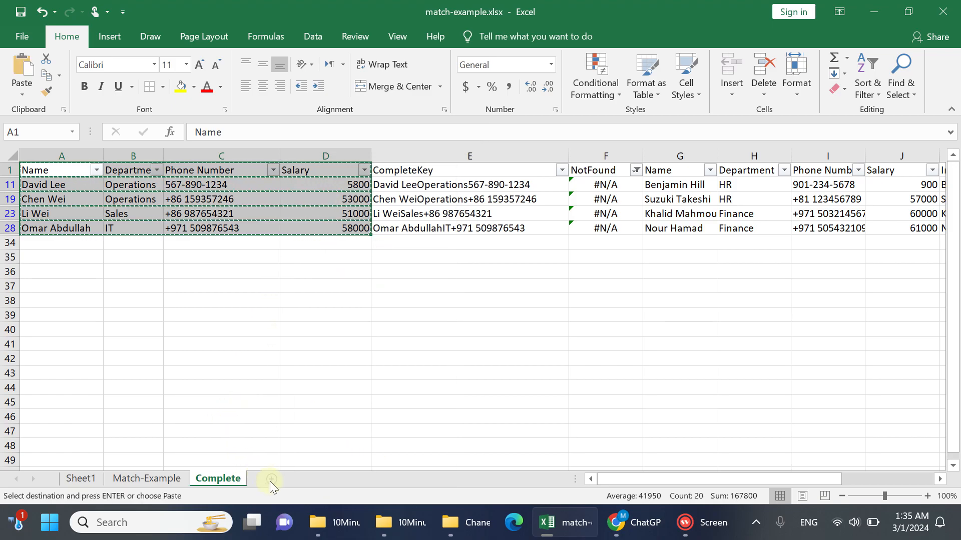
click(271, 480)
click(52, 172)
right_click(52, 172)
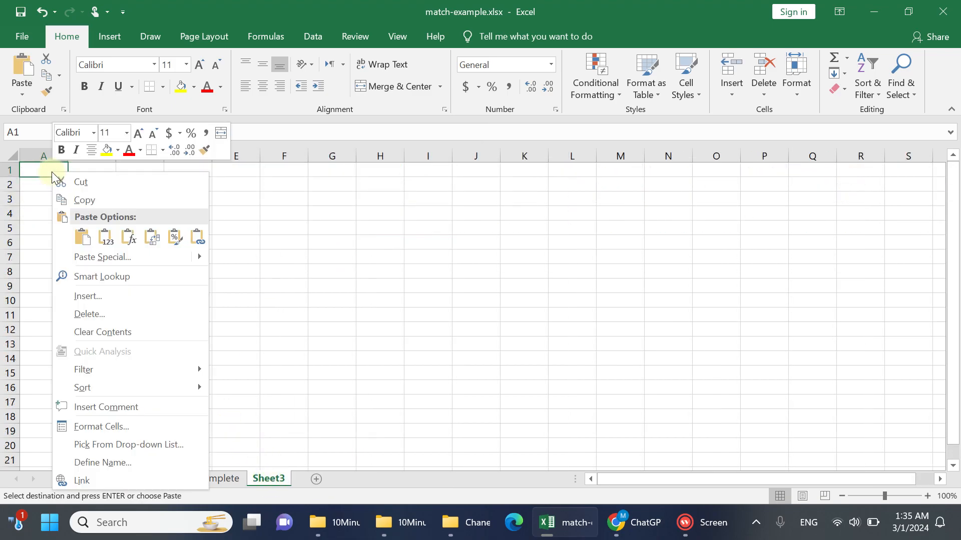
click(105, 240)
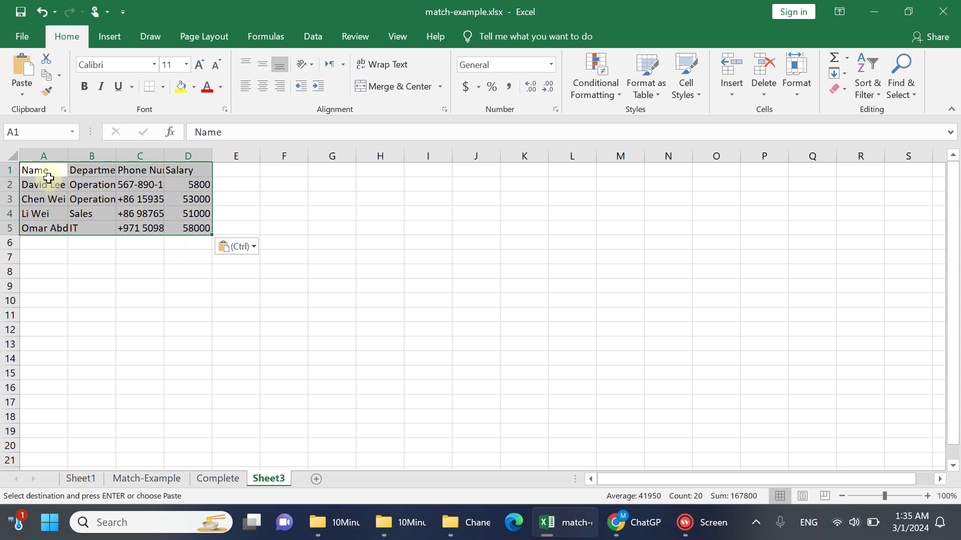
Auto-fit the width of all columns on the new sheet and clear the whole-sheet selection
click(10, 155)
double_click(68, 157)
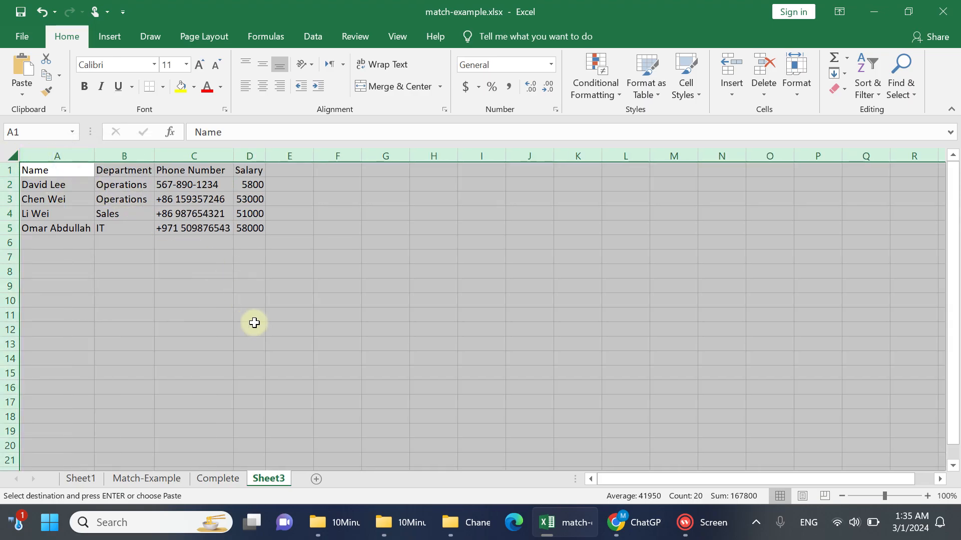
click(267, 479)
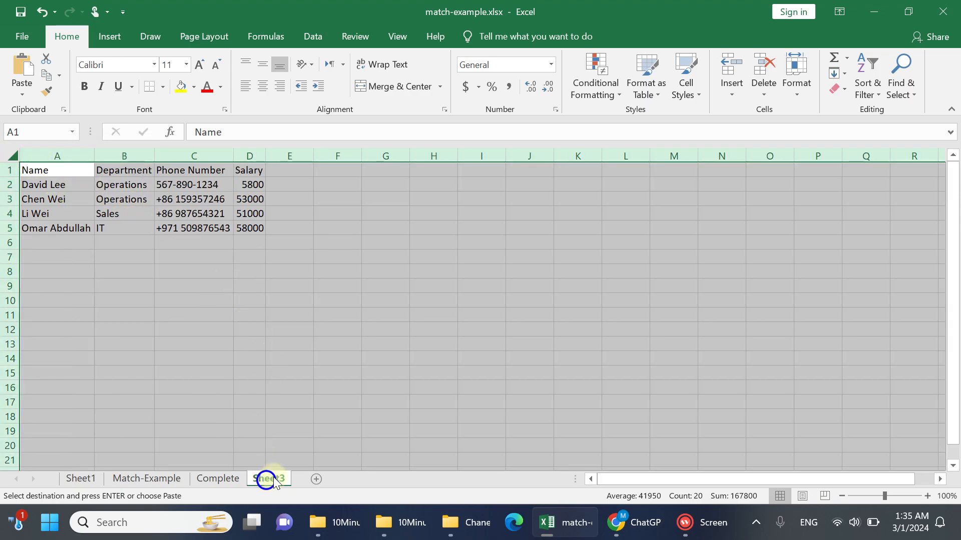
click(302, 417)
Rename the new sheet holding the pasted records as MissingRecords
right_click(278, 478)
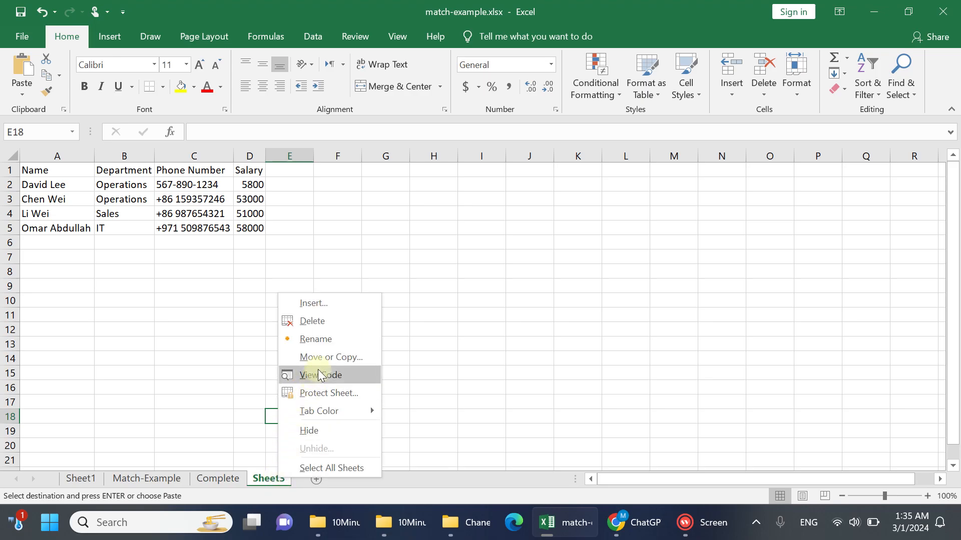
click(334, 338)
text(Mi)
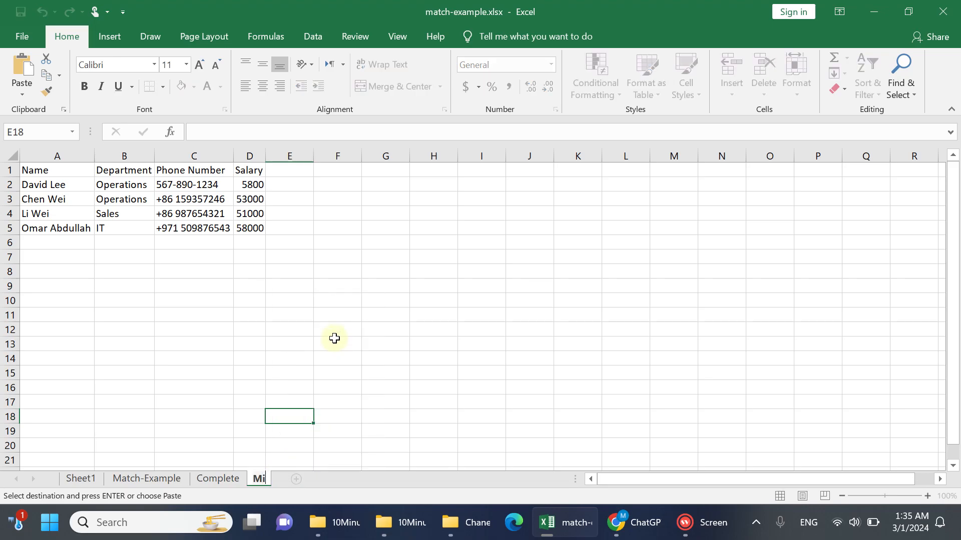
text(ssingRecords)
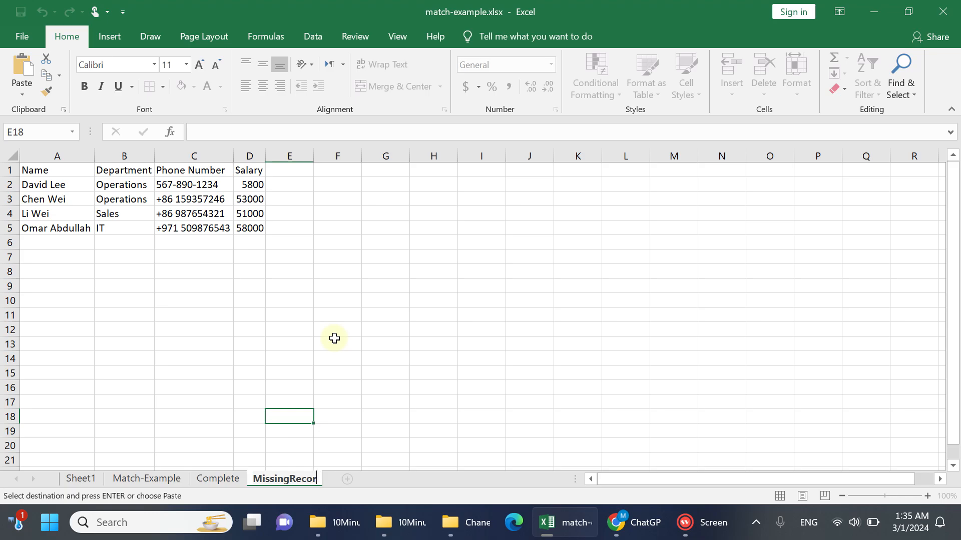
key(Return)
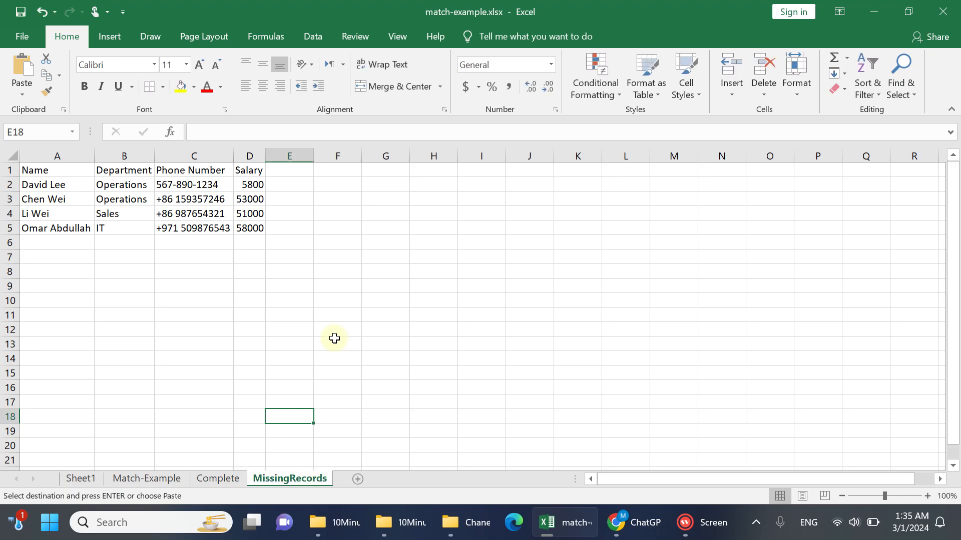
click(134, 218)
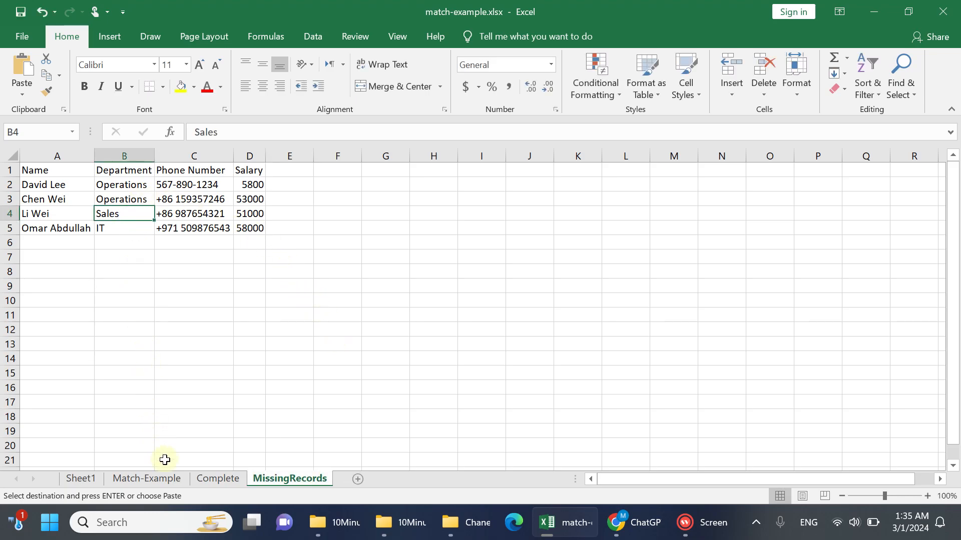
Clear the #N/A filter on the Complete sheet so that all employee rows are shown, keeping the header filters
click(158, 478)
click(159, 402)
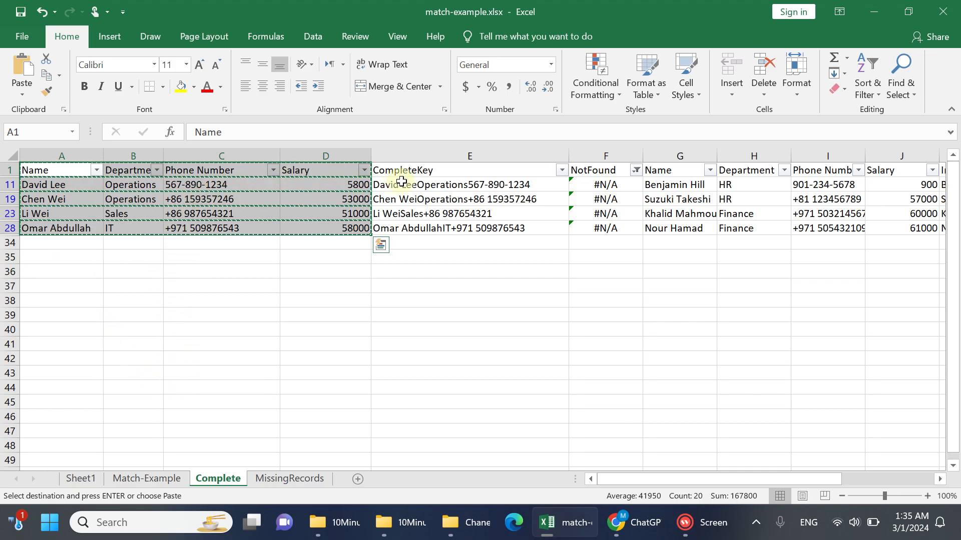
click(250, 164)
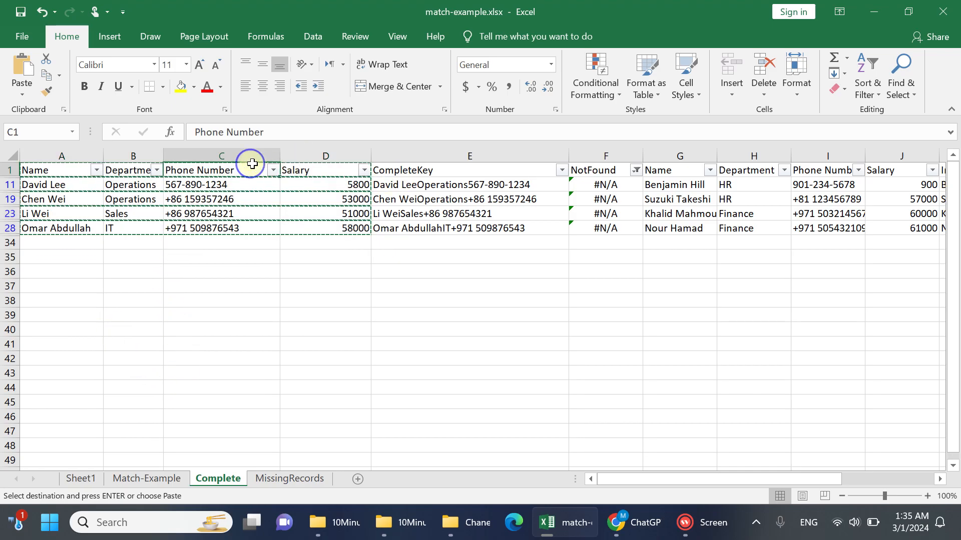
click(871, 73)
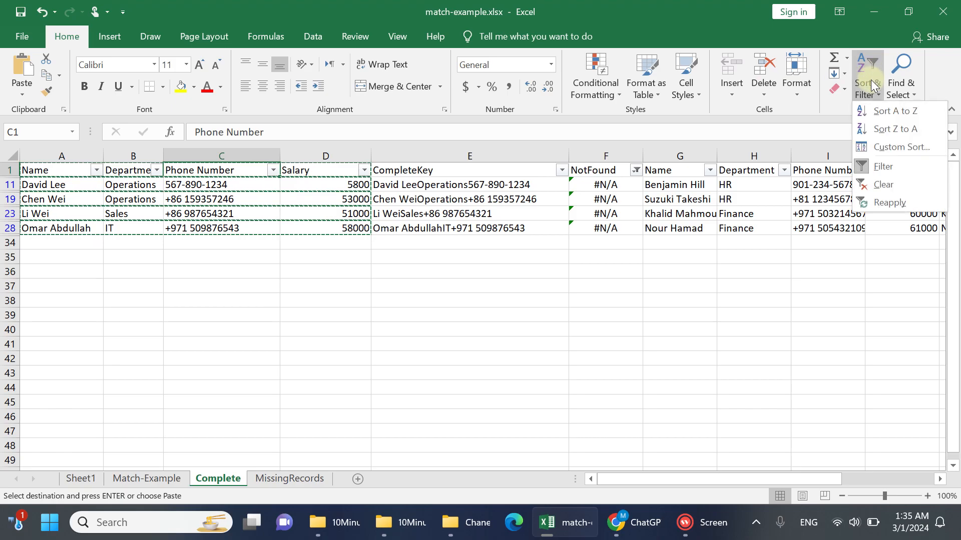
click(886, 188)
Compare the last data rows of the Complete and Match-Example sheets with the extracted records in A1:D5 of MissingRecords
click(64, 176)
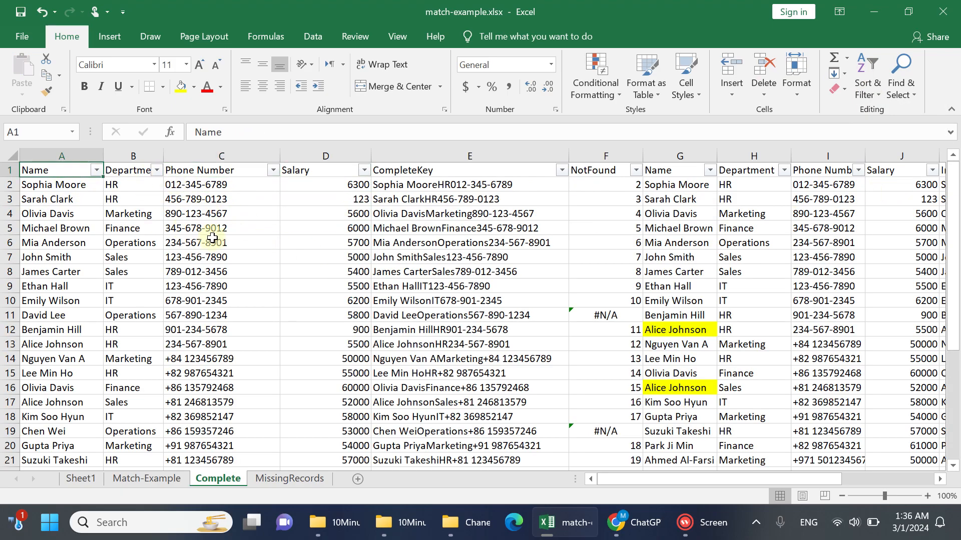
key(ctrl+Down)
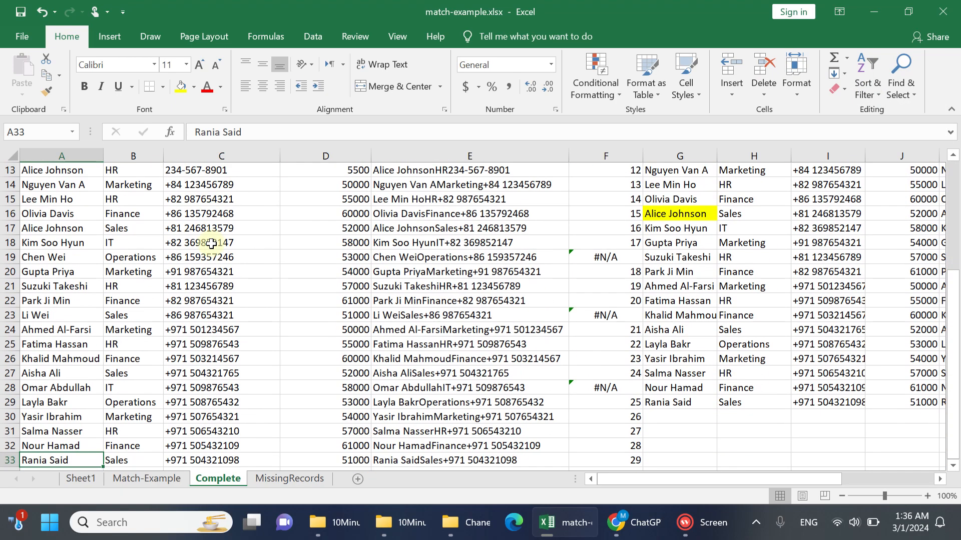
click(160, 479)
click(101, 417)
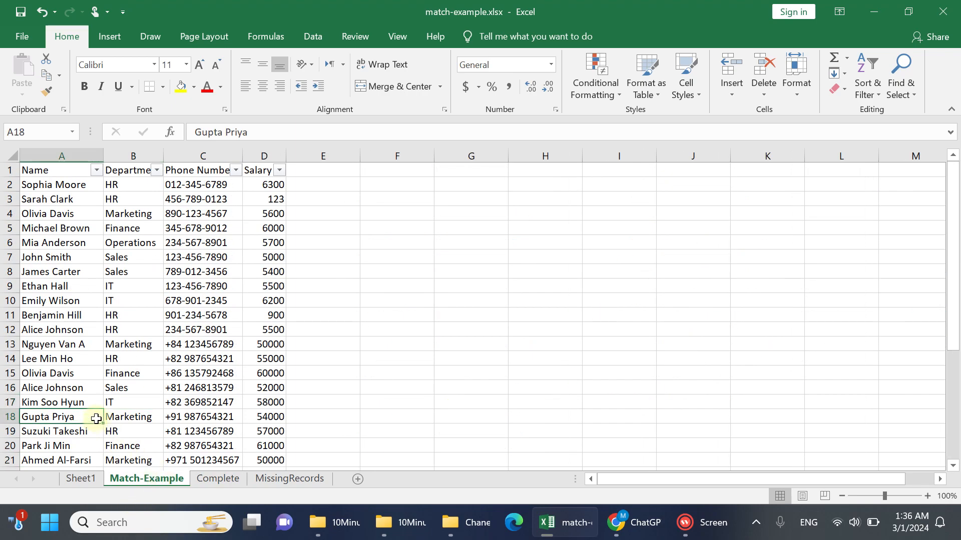
key(ctrl+Down)
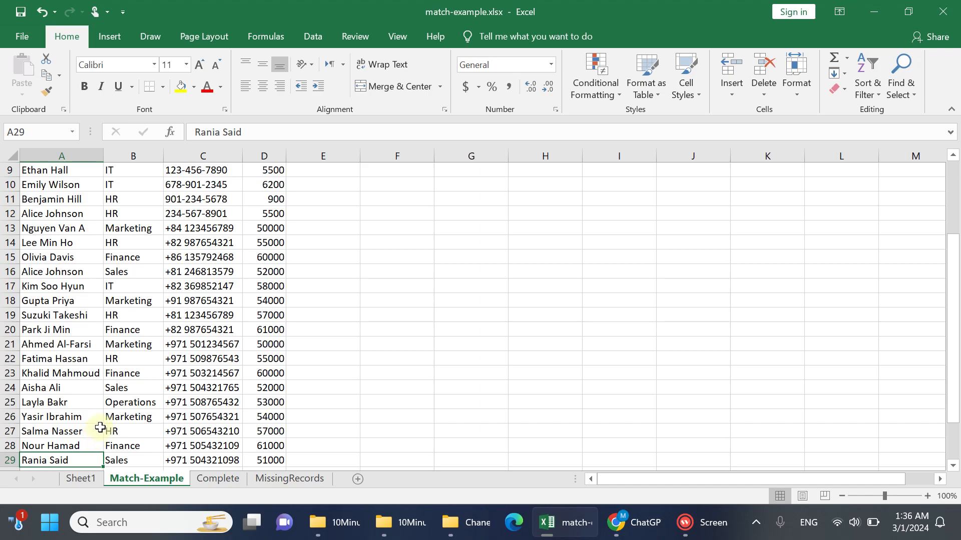
click(265, 479)
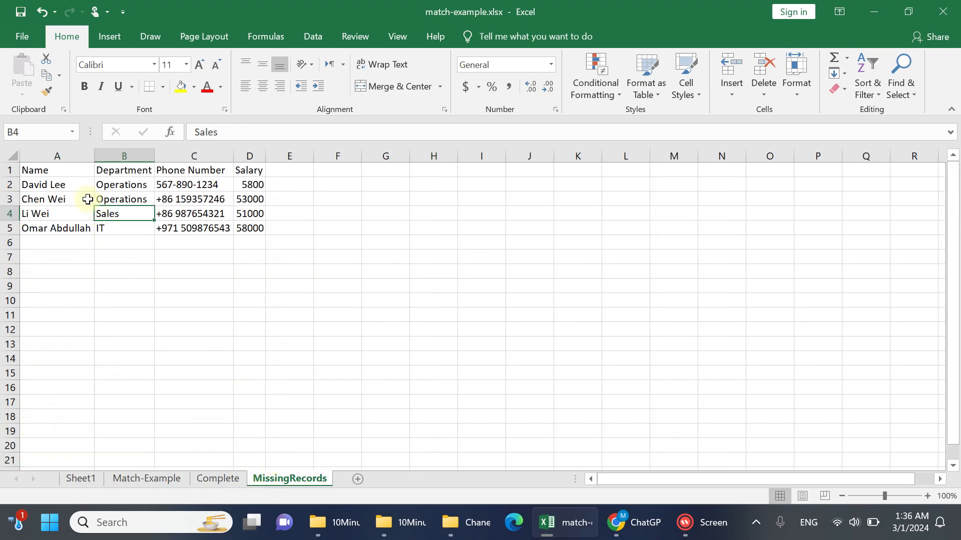
drag(70, 172, 251, 225)
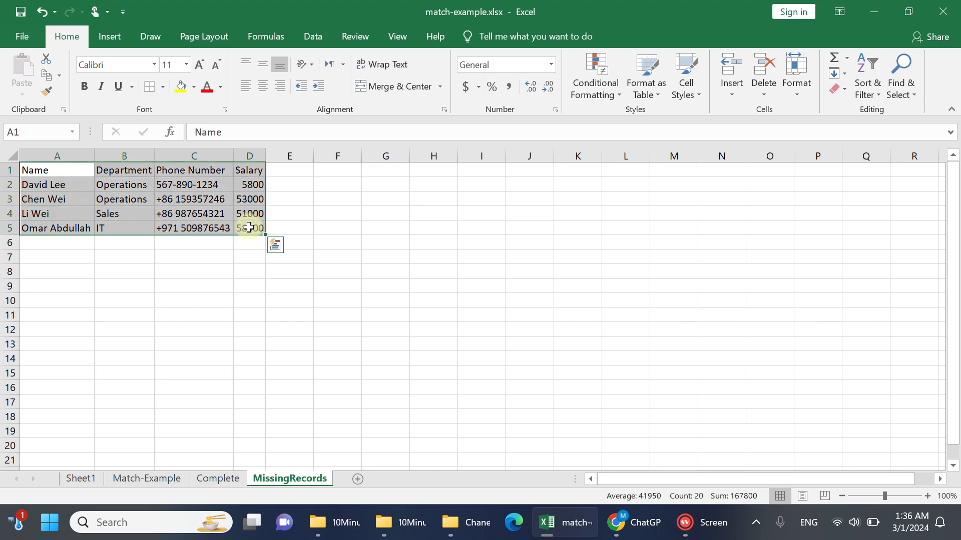